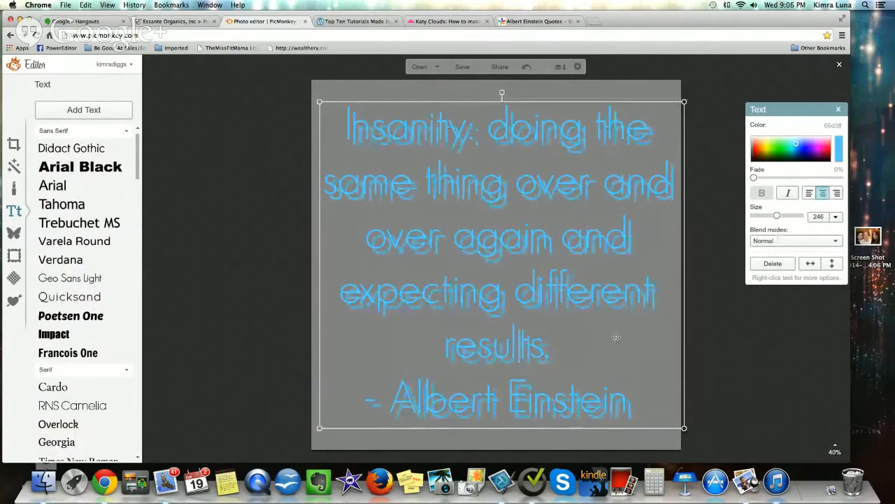
- Recolor the front copy of the Einstein quote to near-white and offset it slightly up-left over the blue copy as a shadow effect
double_click(615, 329)
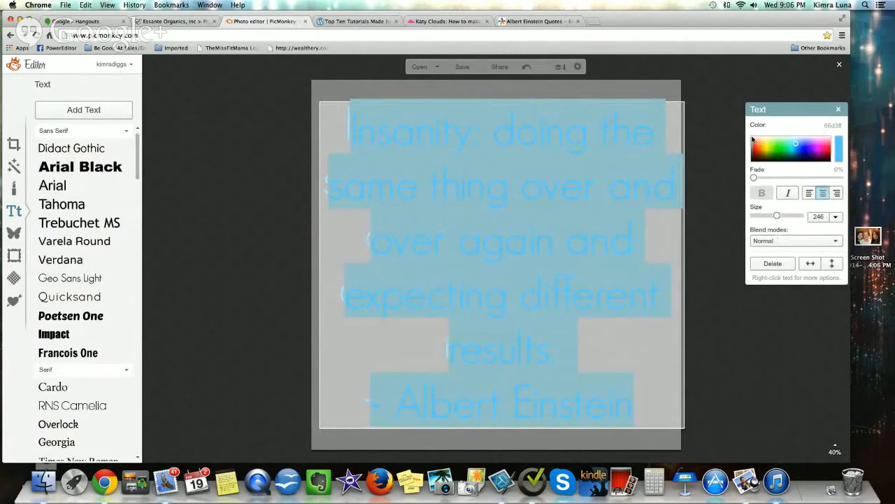
left_click(753, 140)
left_click(634, 441)
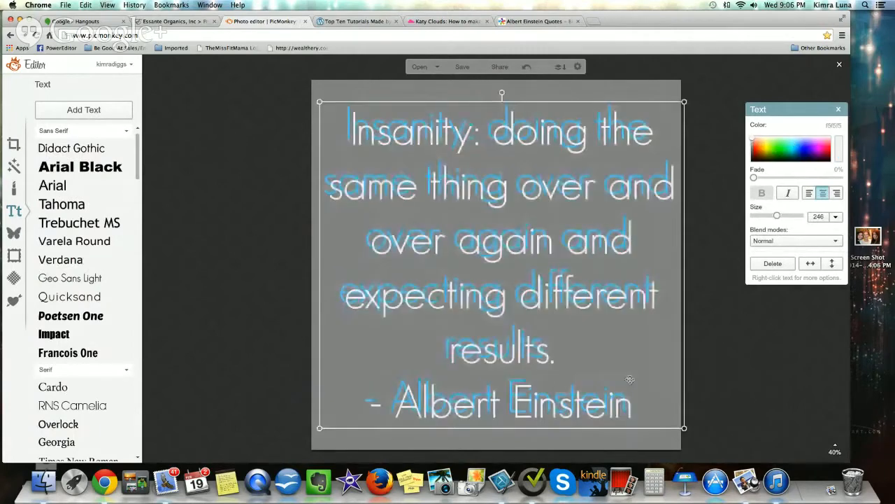
left_click_drag(631, 379, 626, 375)
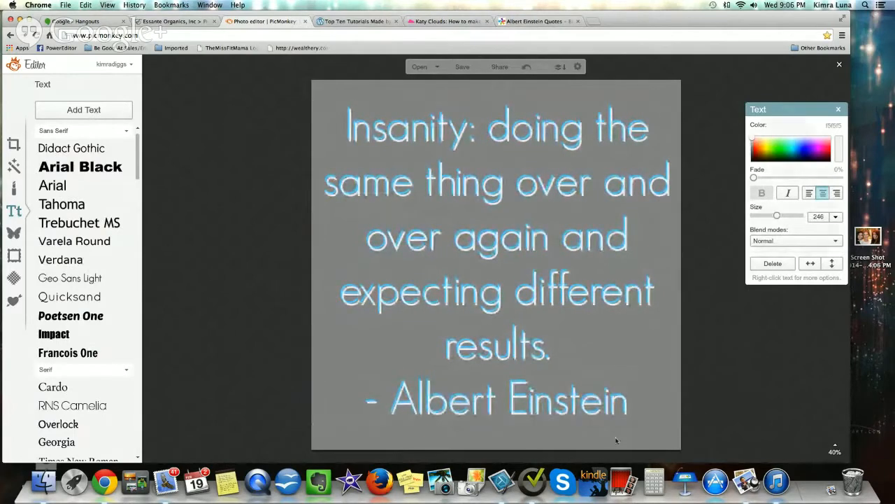
left_click(823, 339)
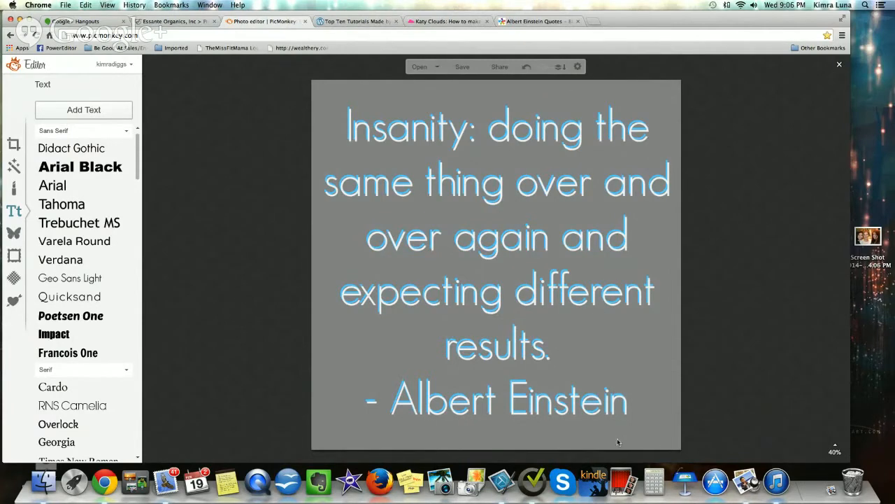
- Export the quote image to the computer as einsteinquote in .jpg format at Sean quality
left_click(461, 67)
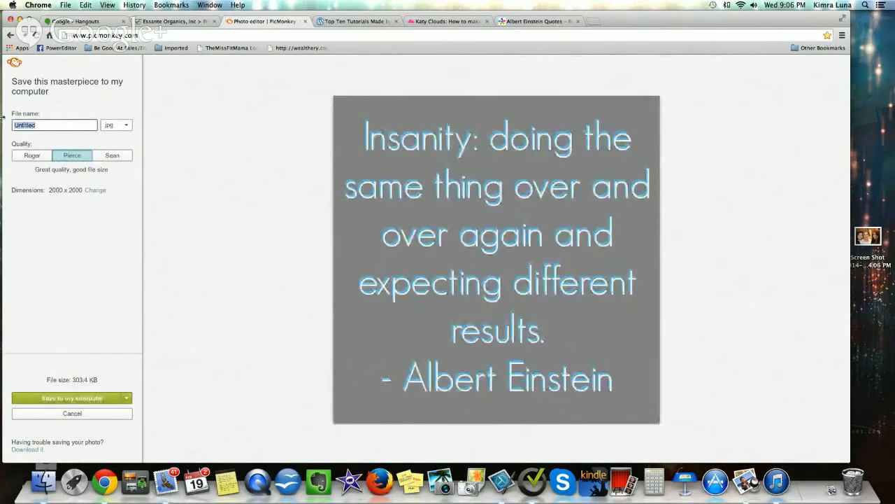
type("einsteinquote")
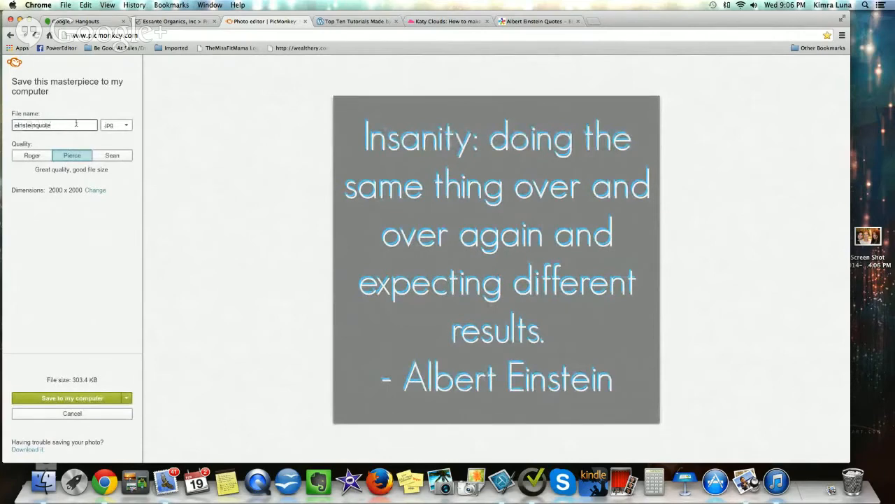
left_click(114, 158)
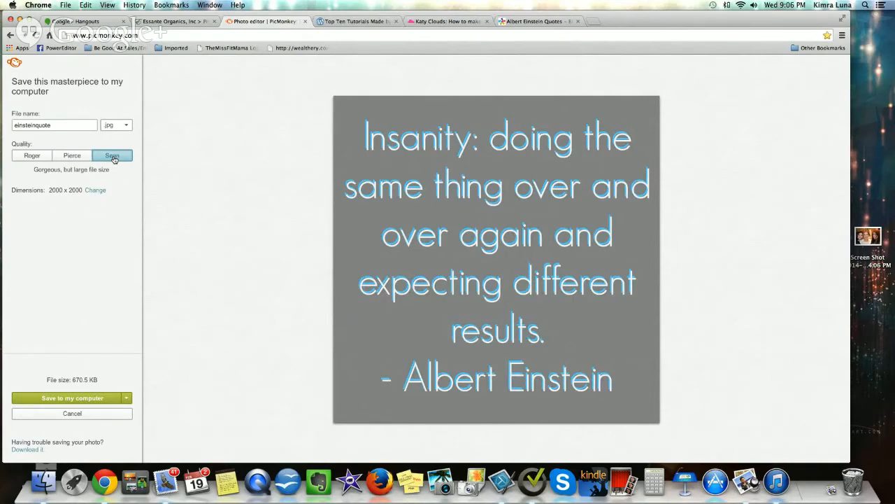
left_click(97, 398)
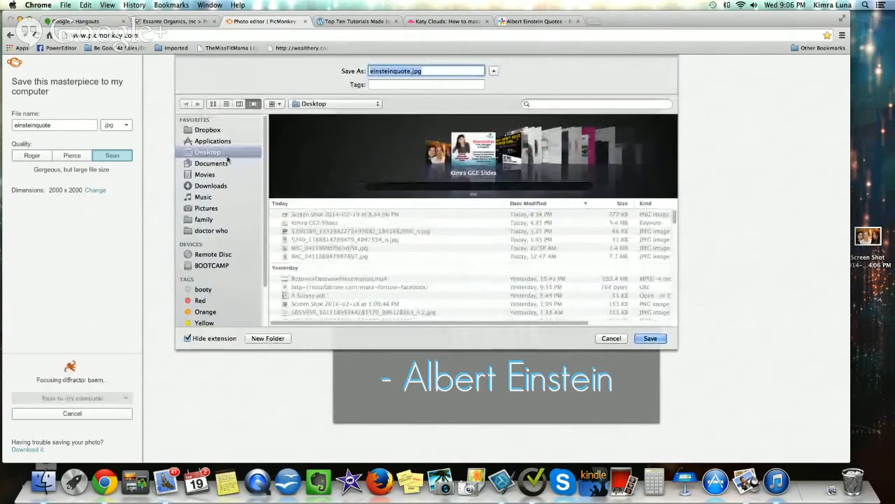
- Create a folder named "Essante Pics Folder" on the Desktop and save einsteinquote.jpg in it, keeping the .jpg extension
left_click(266, 339)
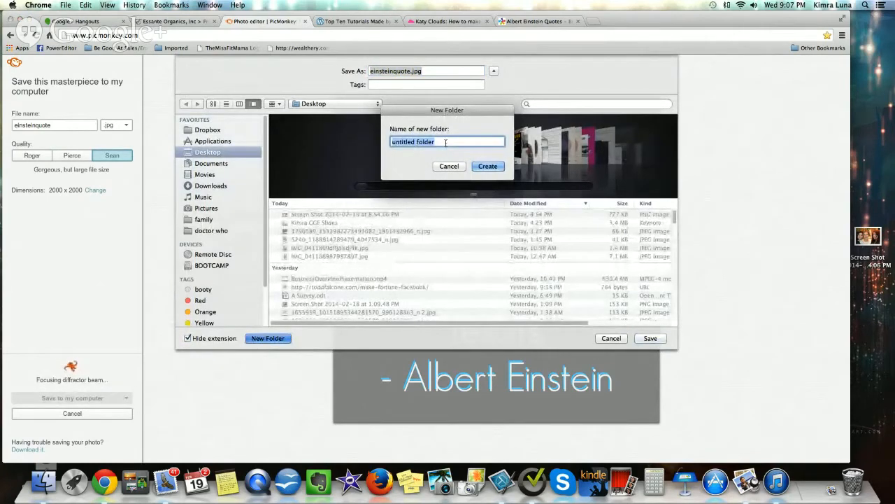
type("Es")
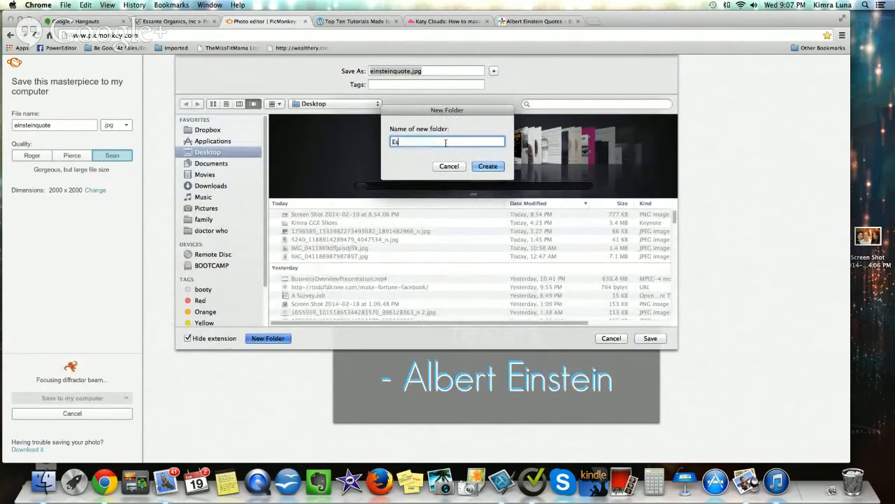
type("sante Pics Folder")
left_click(487, 166)
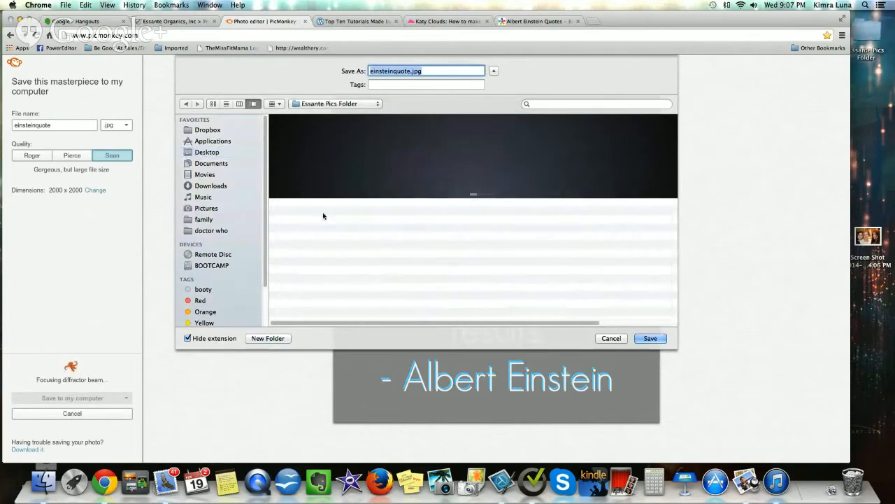
left_click(650, 338)
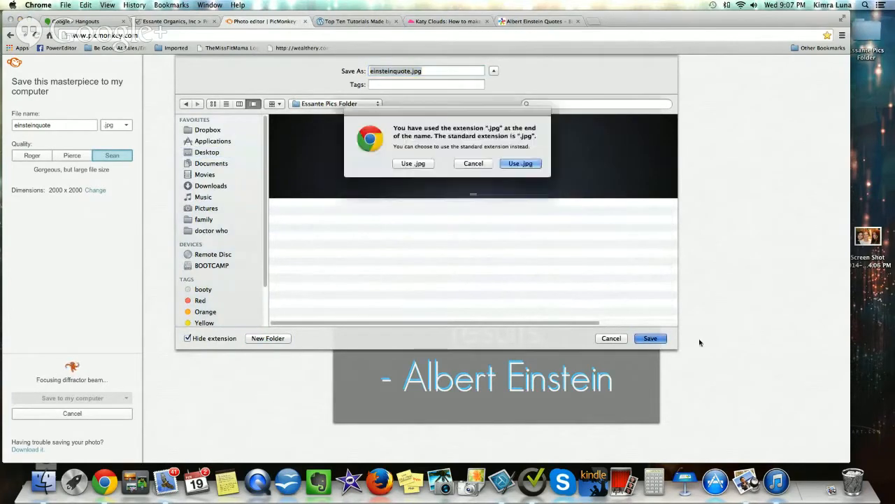
left_click(533, 168)
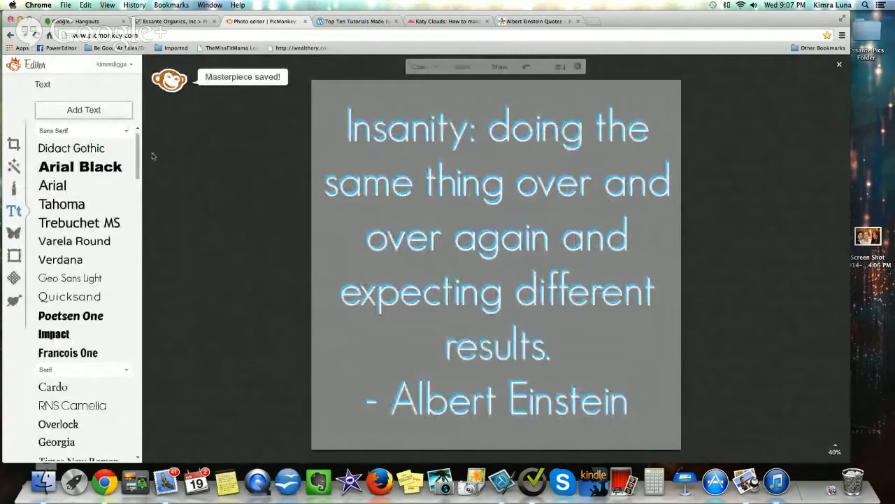
- Open Facebook in a new browser tab
left_click(595, 21)
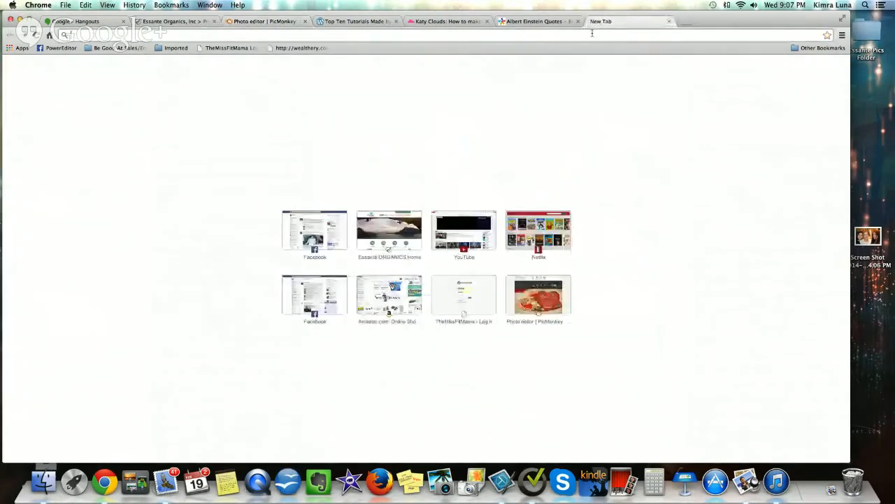
type("face")
key("Return")
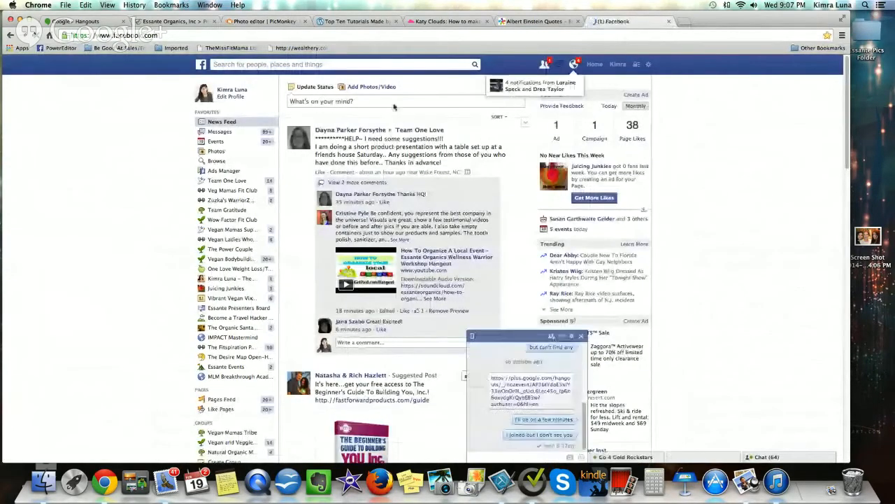
- Close the open chat window and add einsteinquote.jpg from Essante Pics Folder to a new photo post
left_click(368, 87)
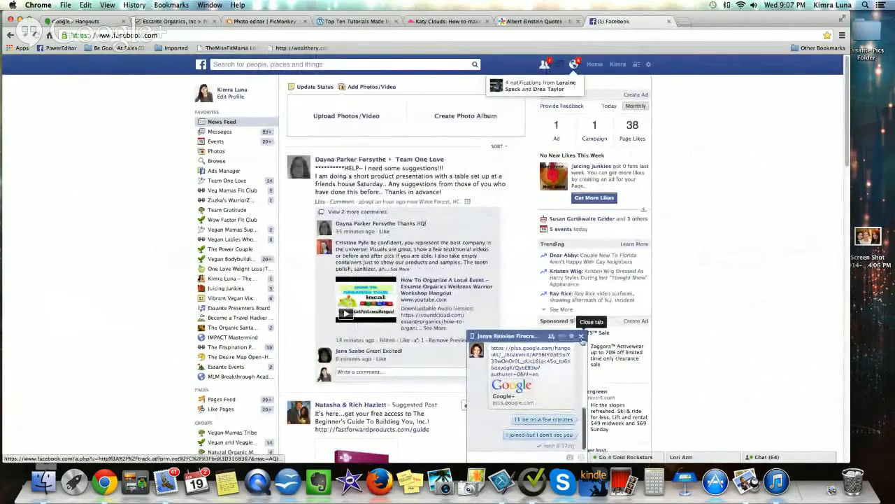
left_click(582, 336)
left_click(345, 117)
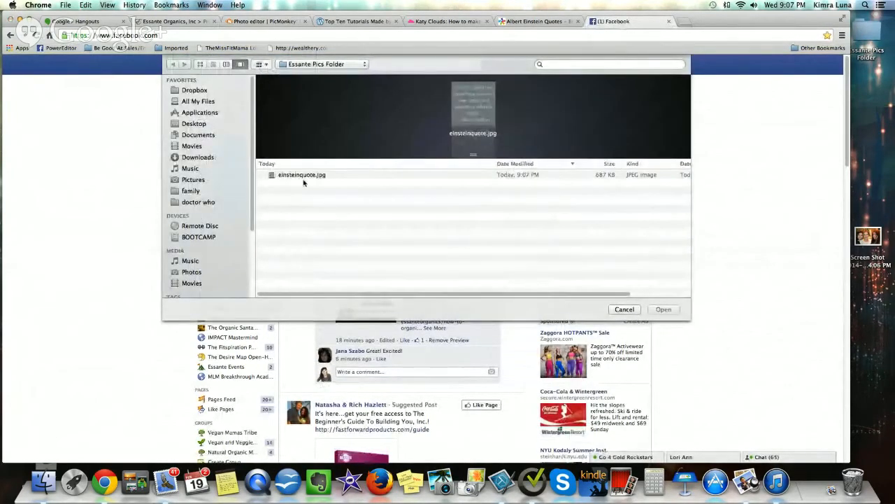
left_click(304, 176)
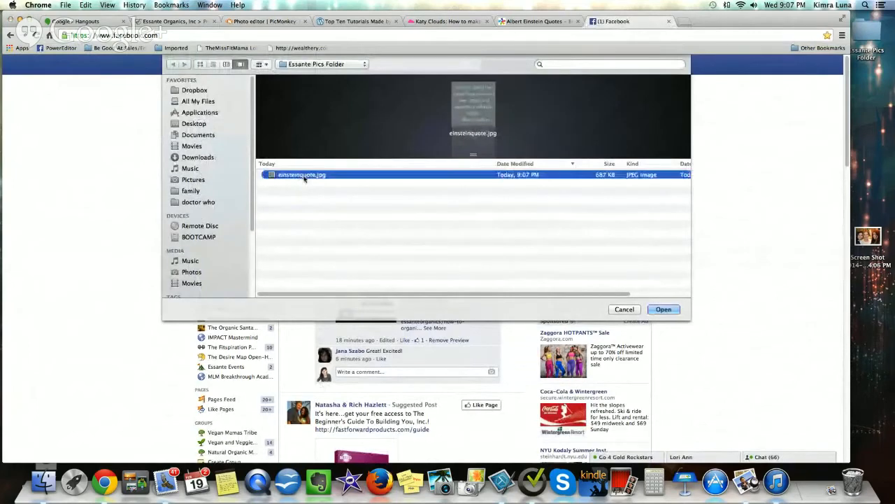
left_click(663, 309)
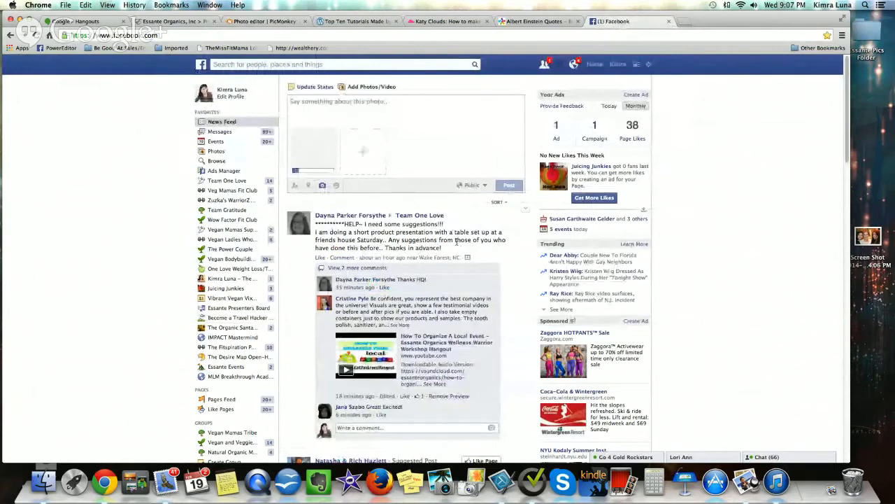
- Caption the photo post with Click "like" if you agree! and publish it
left_click(350, 104)
type("Click \"")
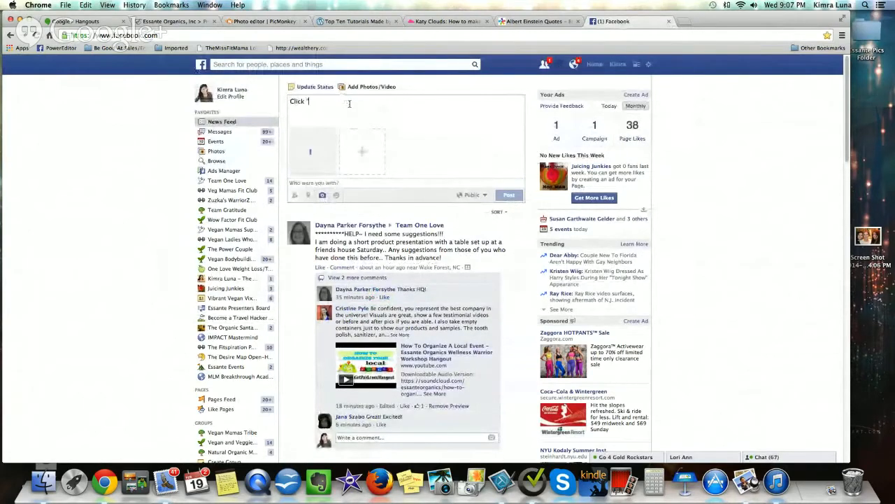
type("like\" if you ag")
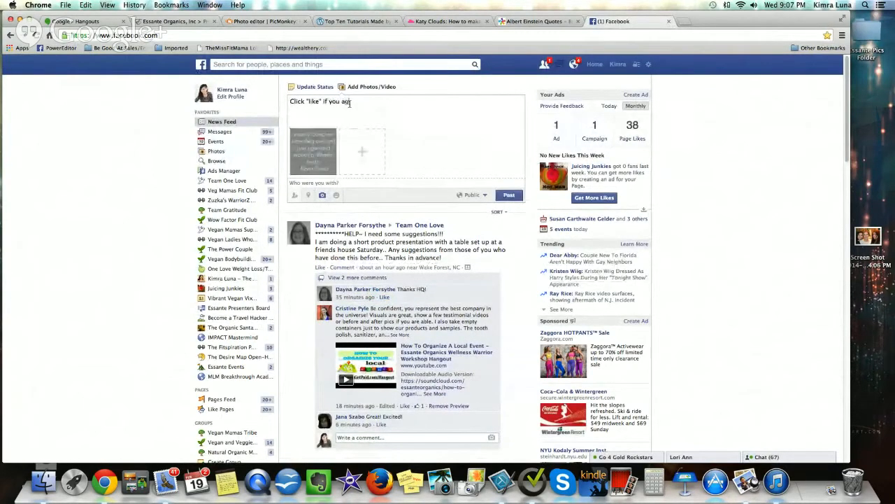
type("ree!")
left_click(510, 195)
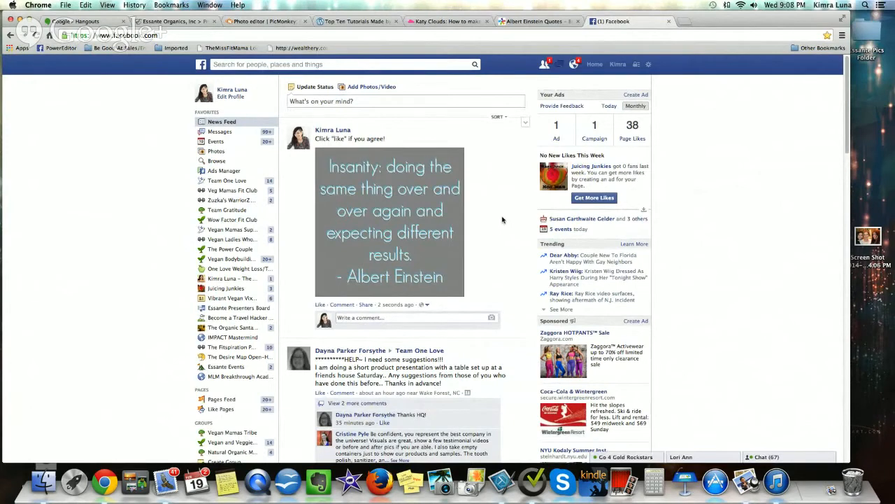
- Return to PicMonkey and reload its home page to start a new image
left_click(262, 22)
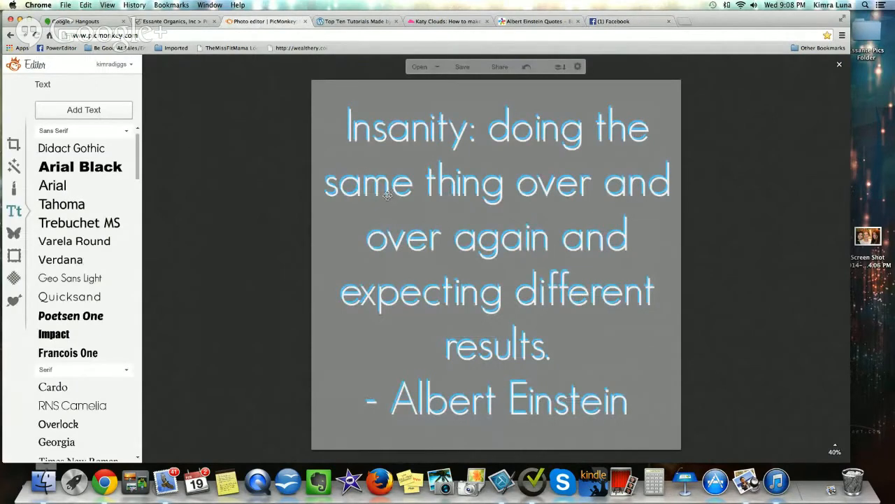
left_click(264, 34)
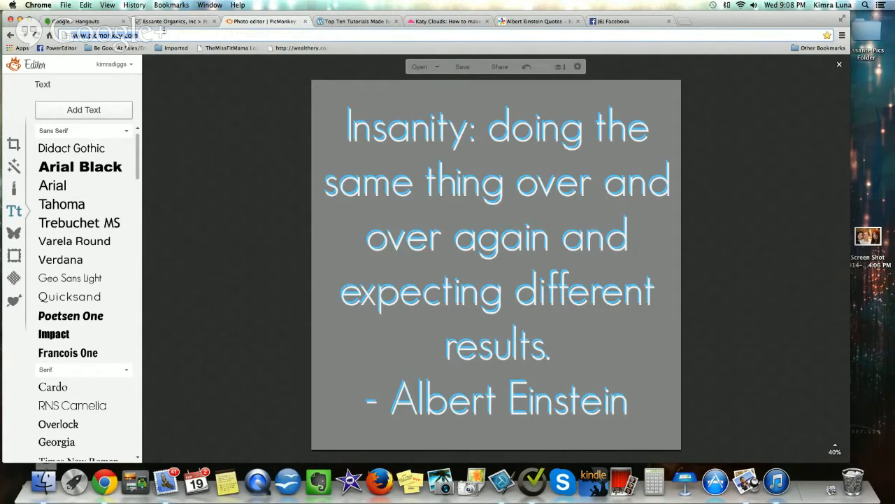
key("Return")
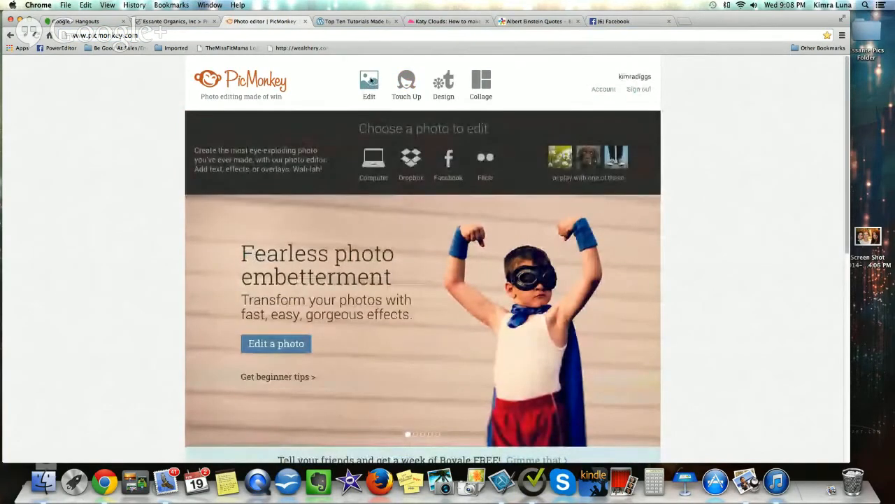
- On the Essante Organics page, capture a screenshot of the Super Reds Powder jar with blank space to its left
left_click(181, 21)
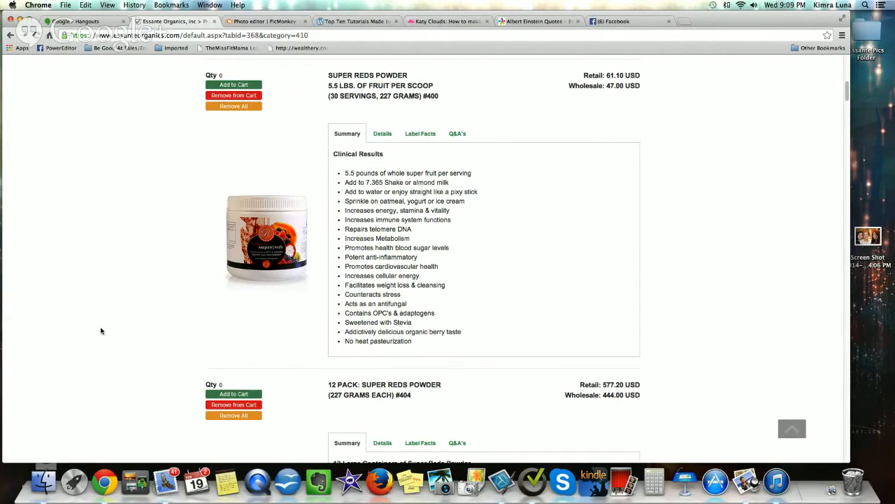
key("super+shift+4")
left_click_drag(80, 124, 324, 348)
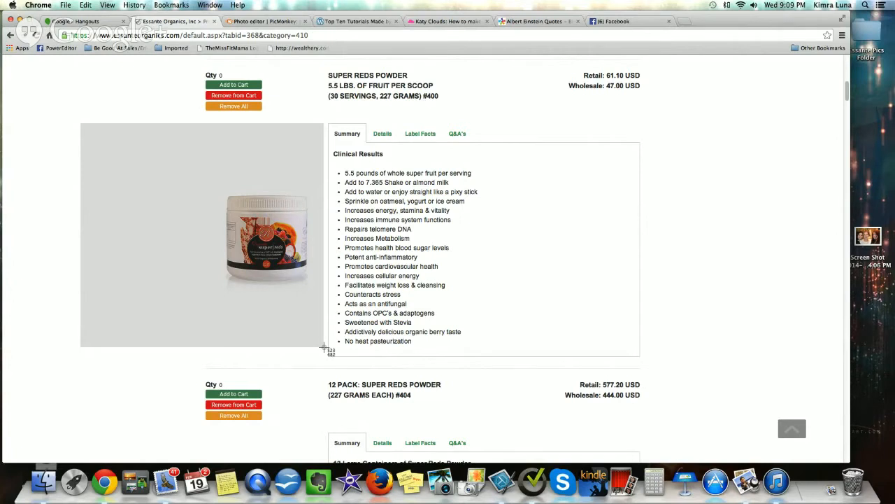
left_click_drag(323, 348, 324, 349)
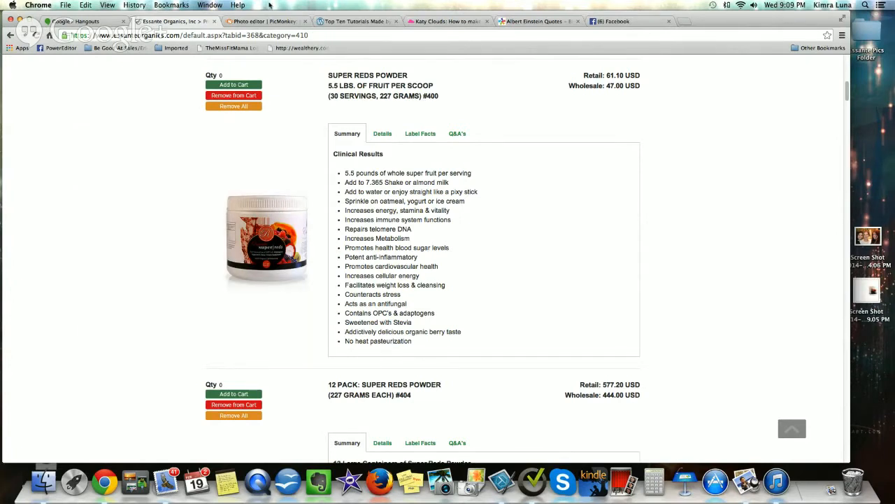
- Open the new product screenshot from the desktop in PicMonkey's photo editor
left_click(258, 23)
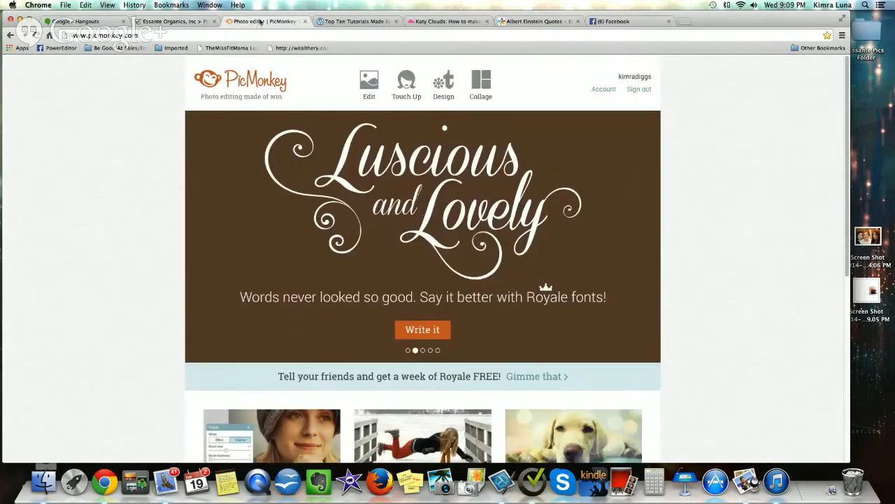
mouse_move(368, 85)
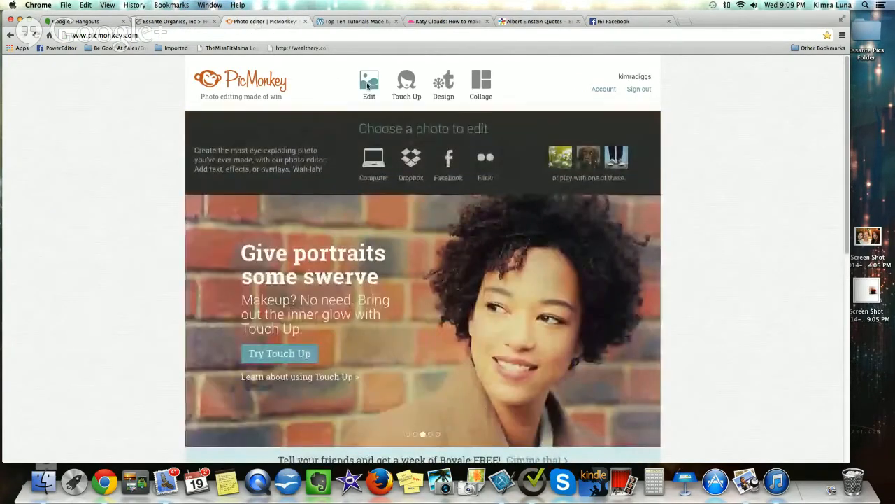
left_click(873, 292)
left_click_drag(872, 291, 142, 265)
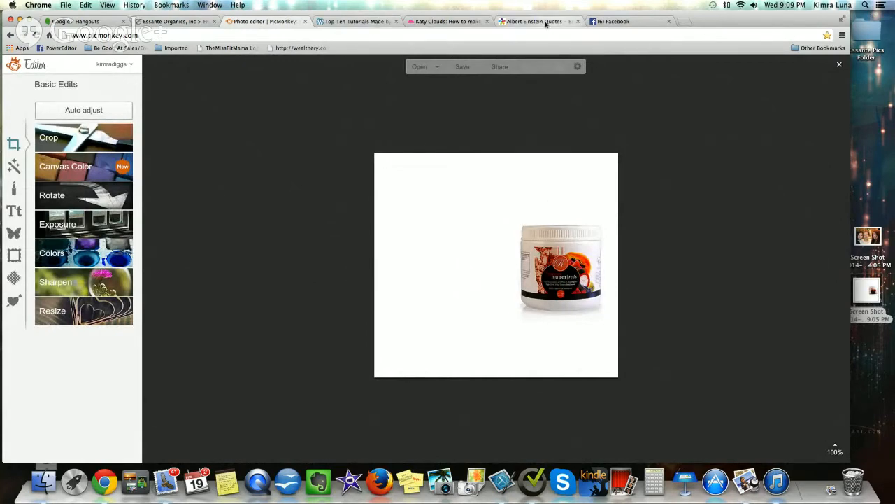
- Copy the Super Reds benefits from "Increases energy, stamina & vitality" through "Facilitates weight loss & cleansing" on the Essante Organics page
left_click(169, 22)
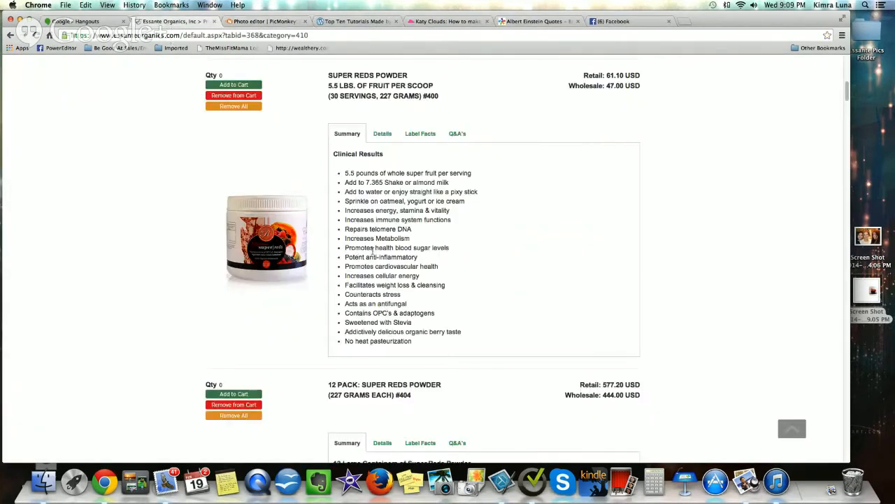
left_click_drag(346, 256, 417, 257)
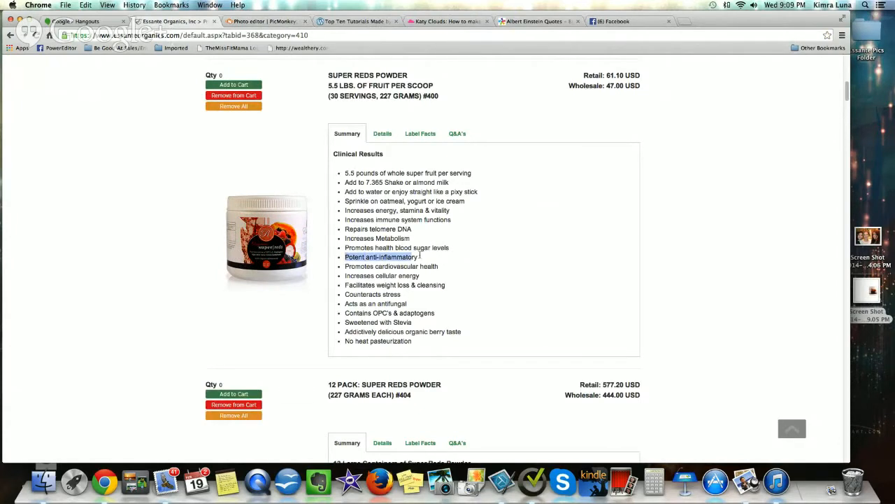
left_click(419, 258)
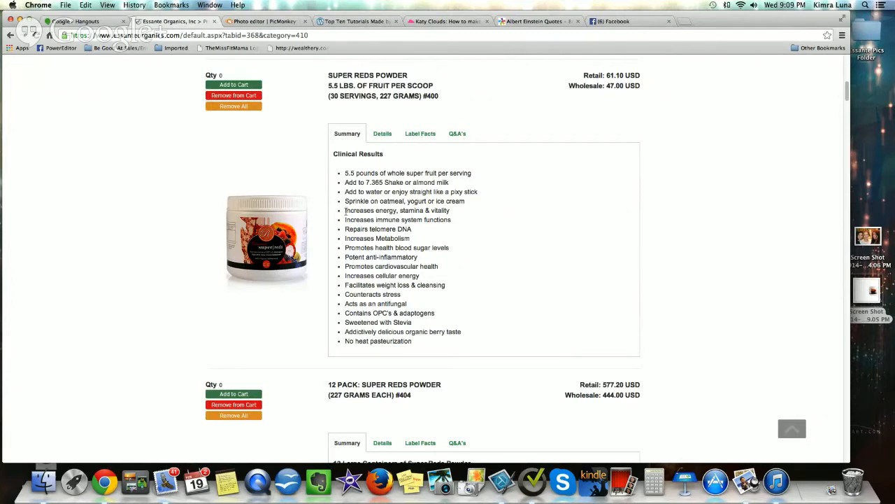
left_click_drag(344, 211, 448, 285)
key("super+c")
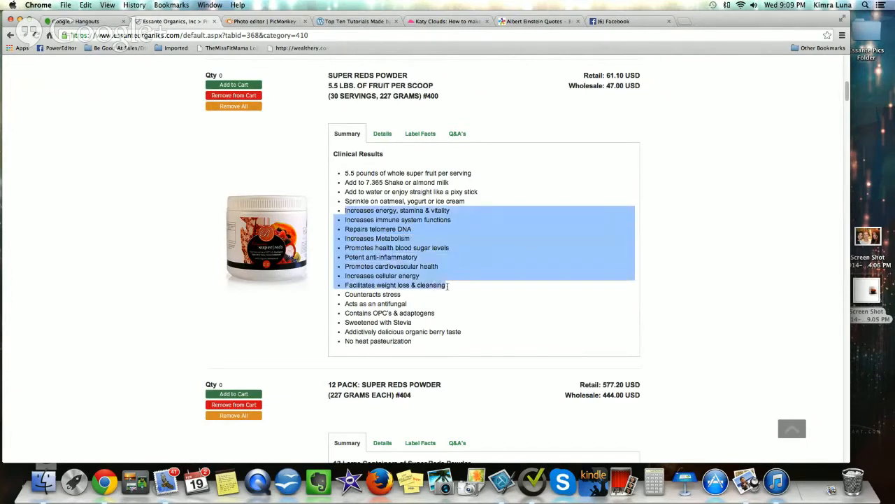
- Return to the PicMonkey jar photo and paste the copied Super Reds benefits into a new text box
right_click(419, 267)
left_click(480, 196)
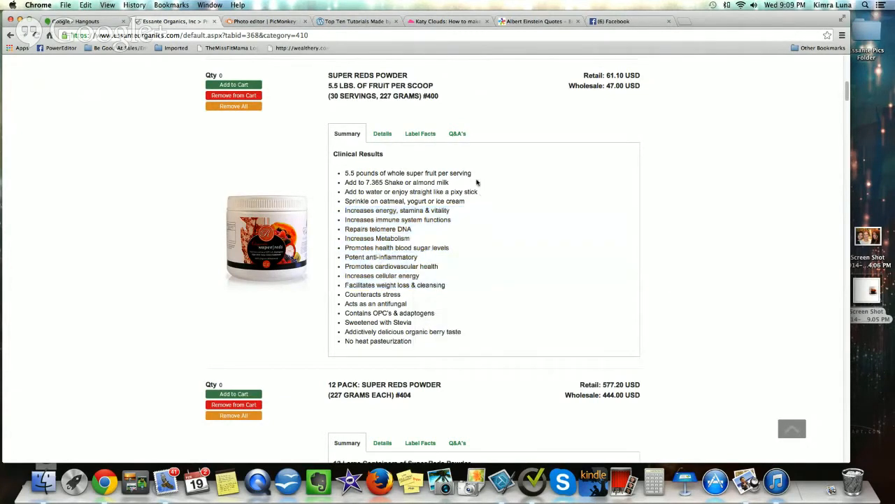
left_click(265, 21)
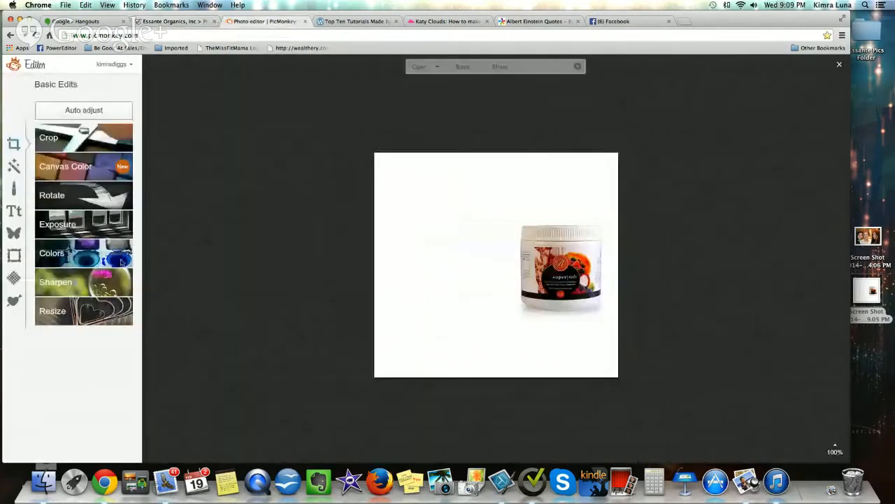
left_click(16, 212)
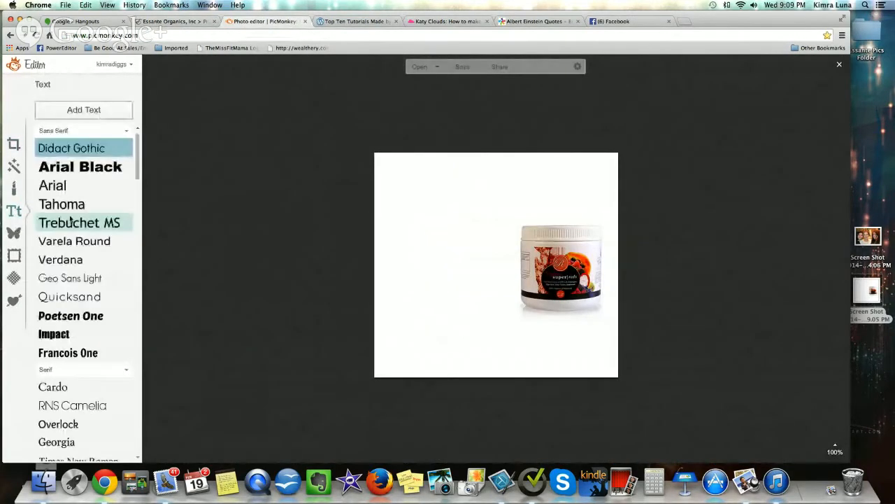
left_click_drag(139, 179, 142, 206)
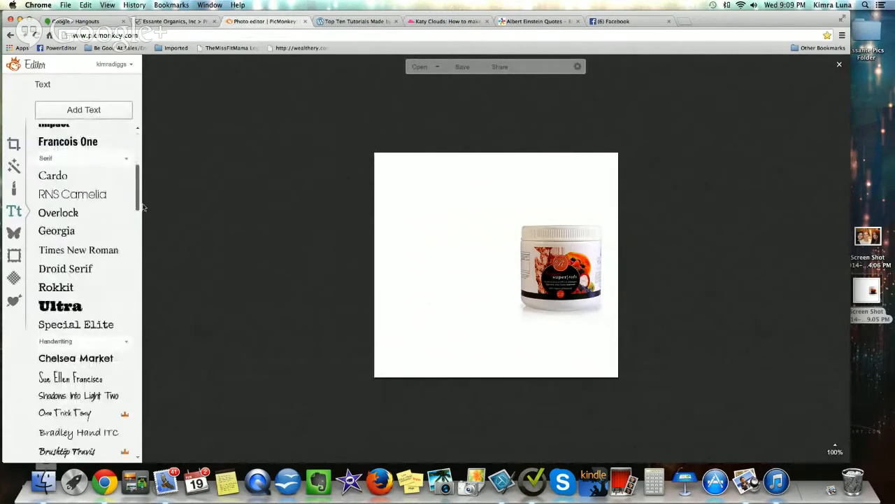
left_click(73, 398)
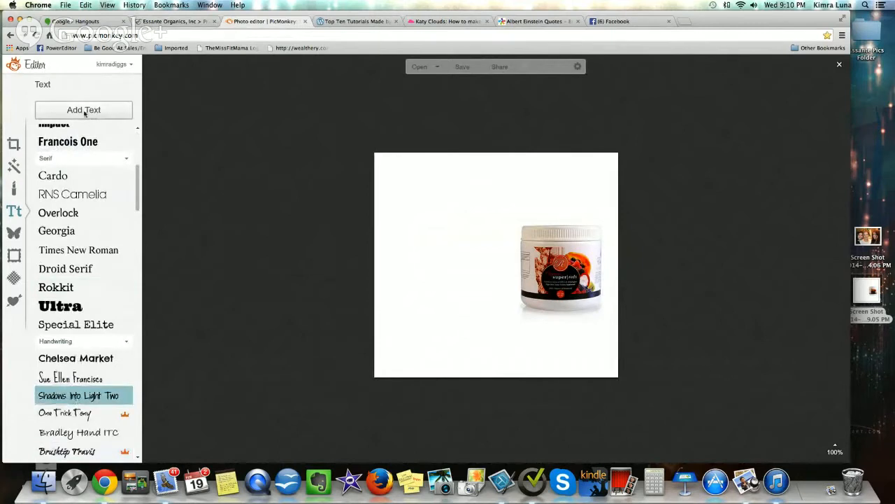
left_click_drag(495, 267, 465, 230)
right_click(467, 227)
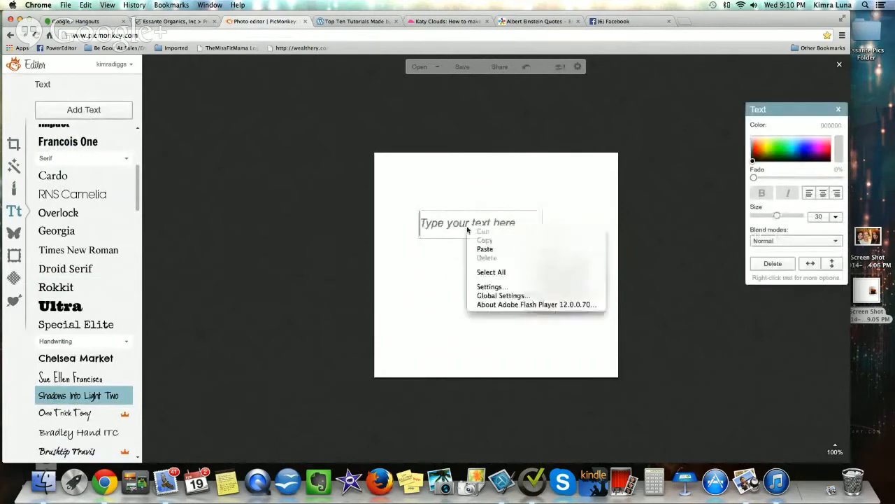
left_click(482, 249)
- Format all the benefits text in Shadows Into Light Two at size 24 with the near-black colour 1e1900
left_click_drag(499, 272, 412, 172)
left_click(89, 398)
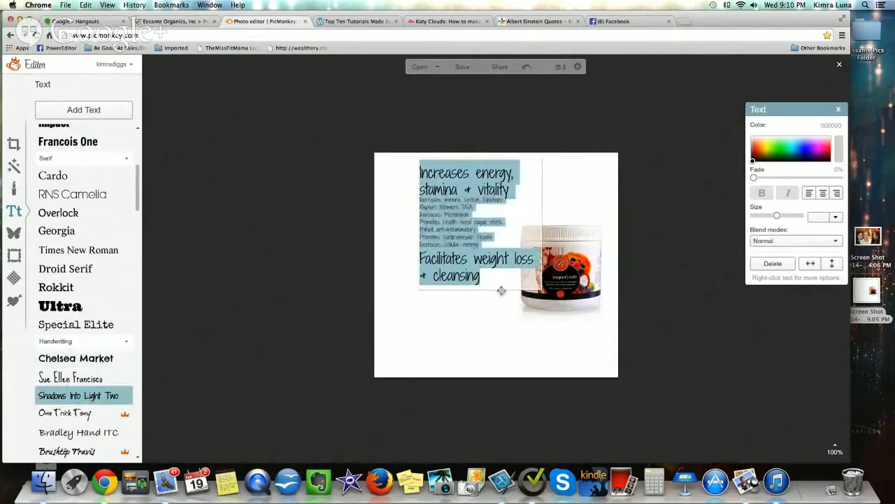
left_click(835, 217)
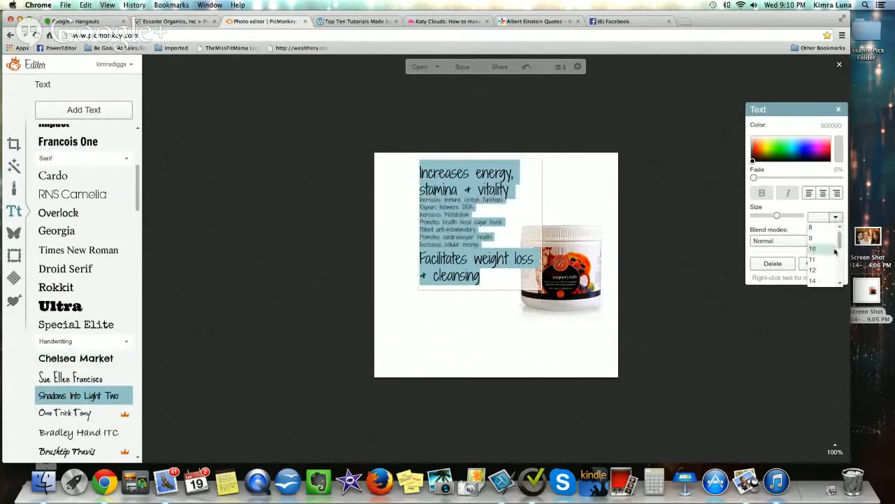
scroll(819, 249, "down", 3)
left_click(813, 247)
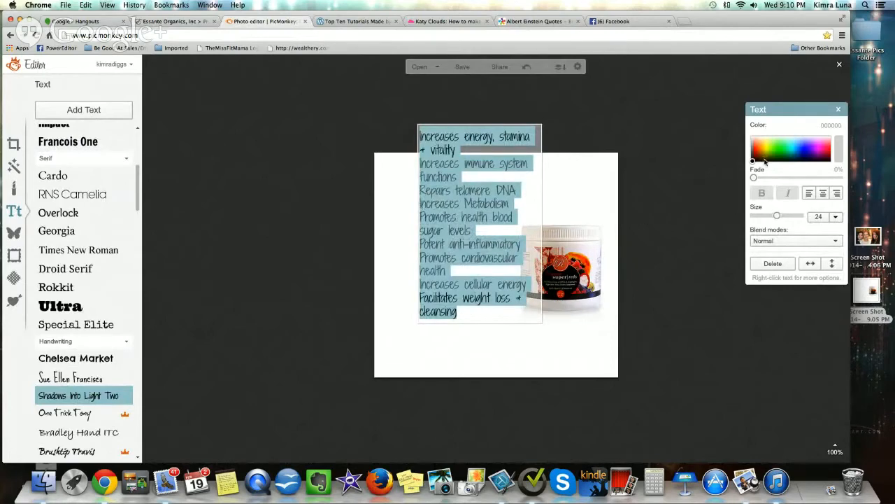
left_click(765, 161)
- Move the benefits text into the blank space beside the jar and widen its box up to the jar
left_click(483, 372)
mouse_move(447, 245)
left_mouse_down()
mouse_move(409, 289)
mouse_move(413, 280)
left_mouse_up()
left_click_drag(503, 280, 521, 280)
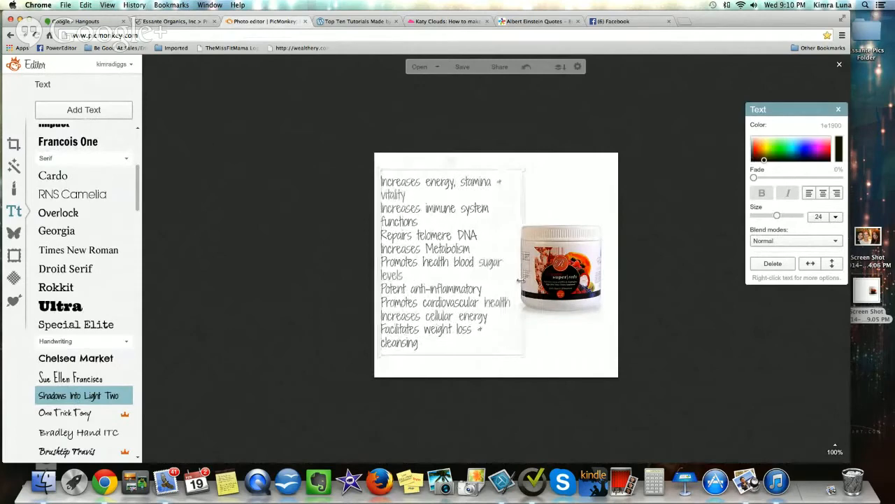
left_click_drag(454, 298, 463, 302)
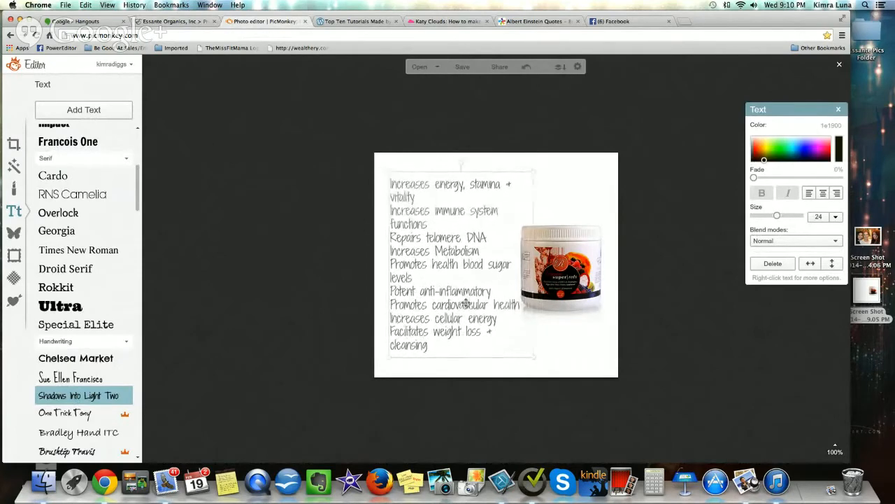
left_click(608, 354)
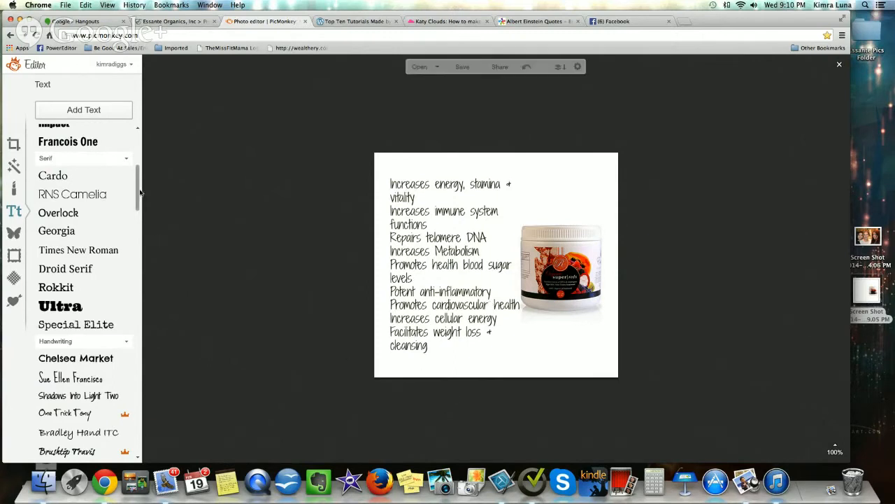
left_click(76, 324)
left_click(74, 113)
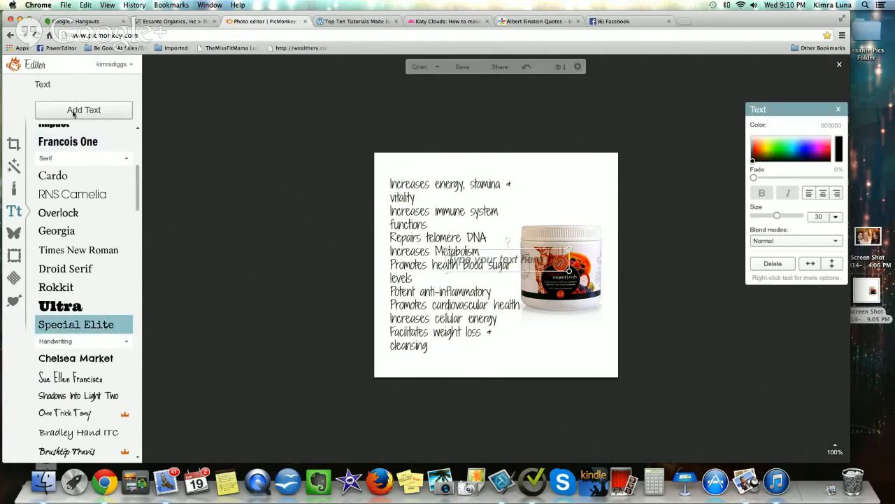
left_click_drag(531, 262, 490, 361)
left_click(490, 361)
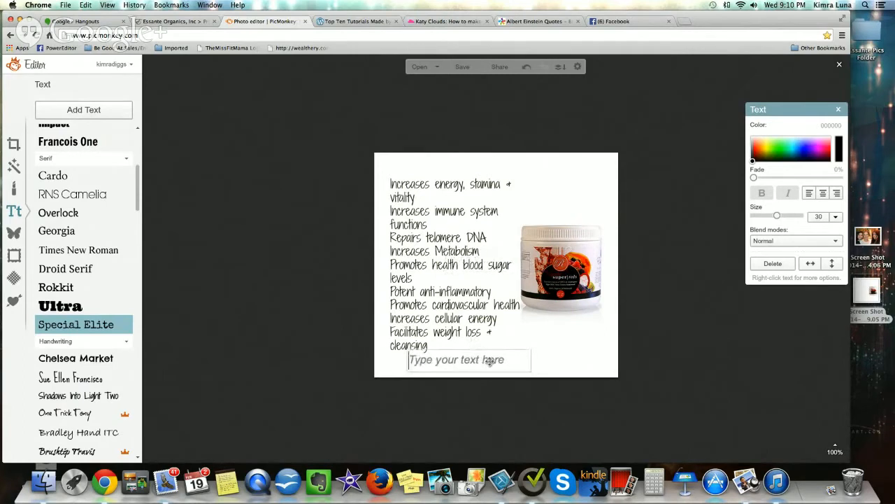
type("http://")
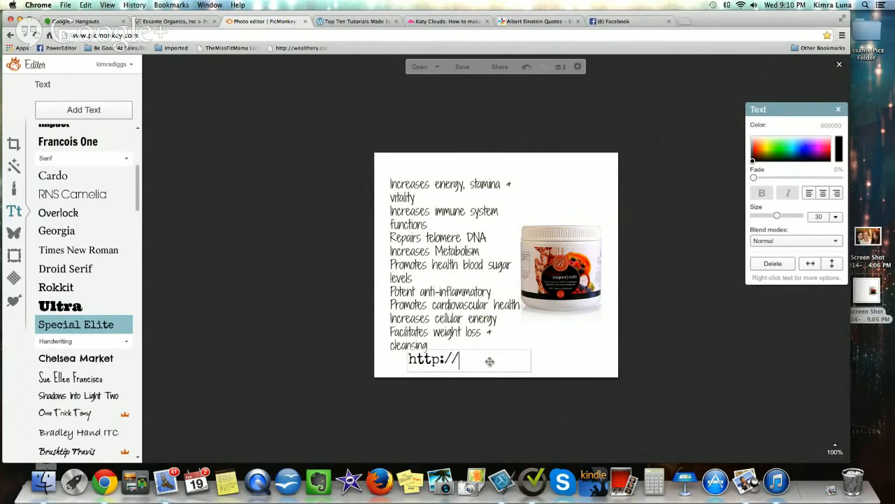
type("organichomes")
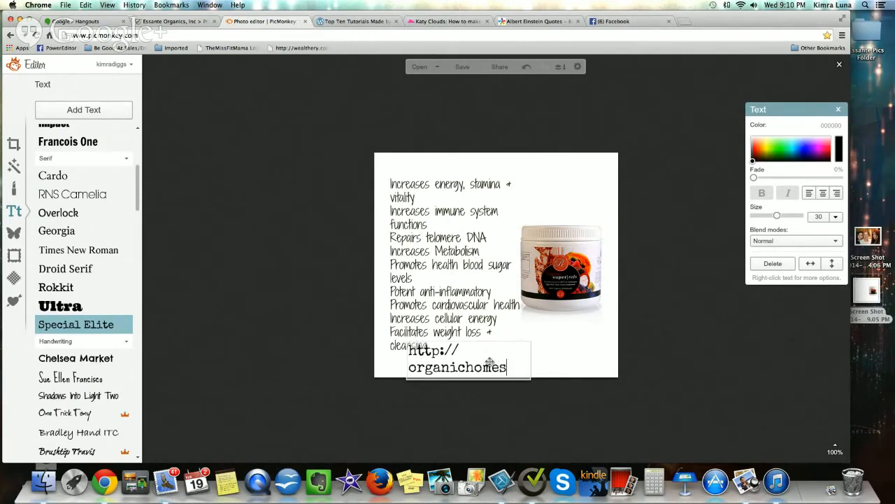
key("BackSpace")
type("business.net")
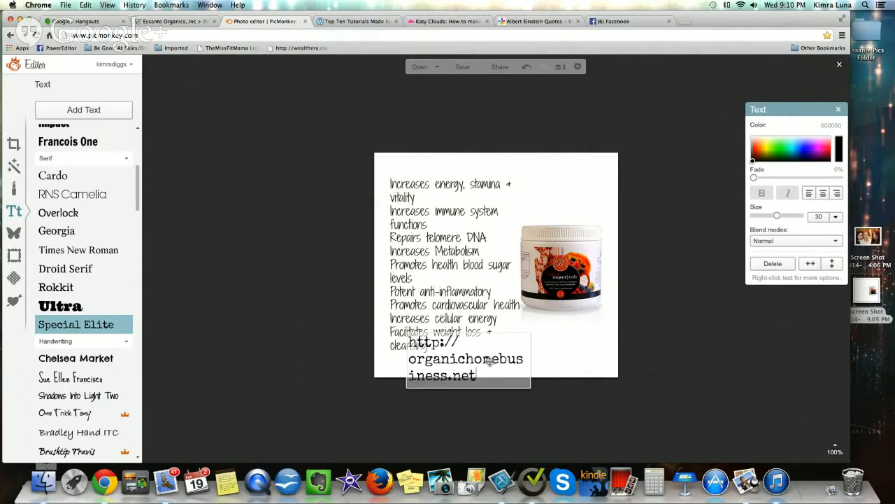
left_click(532, 428)
- Widen the web address box, scale its text to size 26 and place it along the image's lower edge beneath the jar
left_click(526, 363)
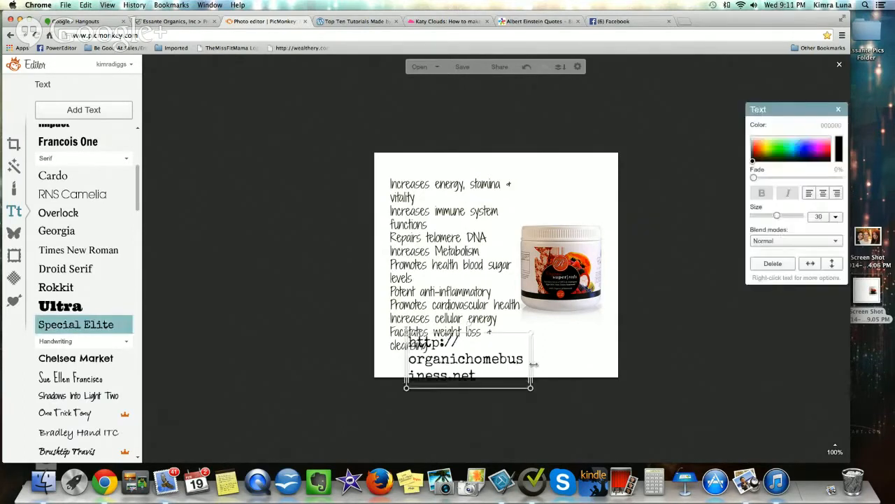
left_click_drag(530, 363, 610, 363)
left_click_drag(540, 357, 557, 364)
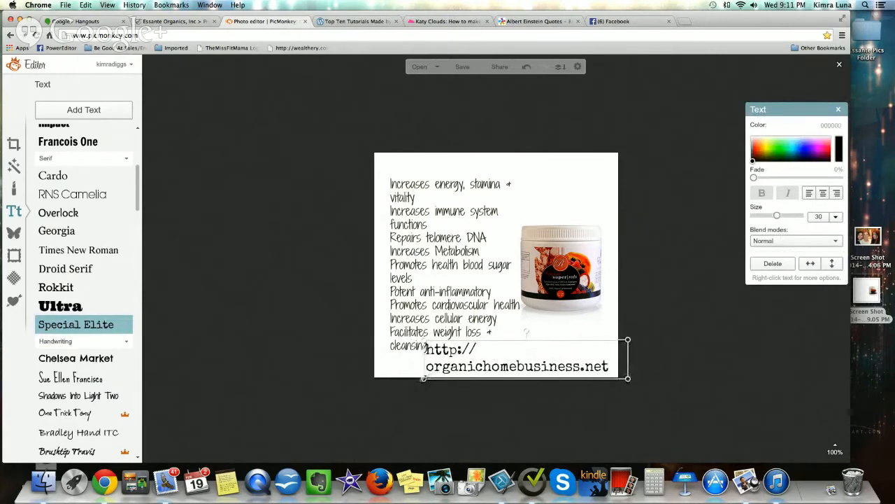
left_click_drag(424, 379, 443, 372)
left_click_drag(526, 361, 510, 364)
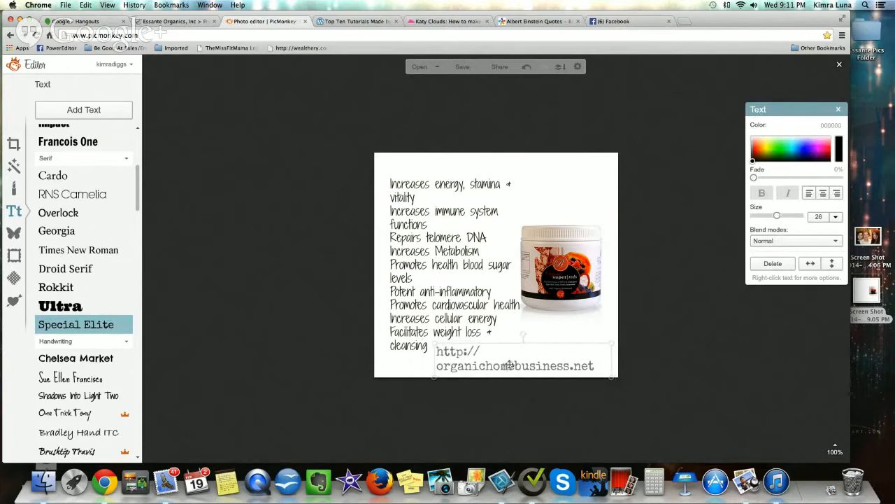
left_click(327, 368)
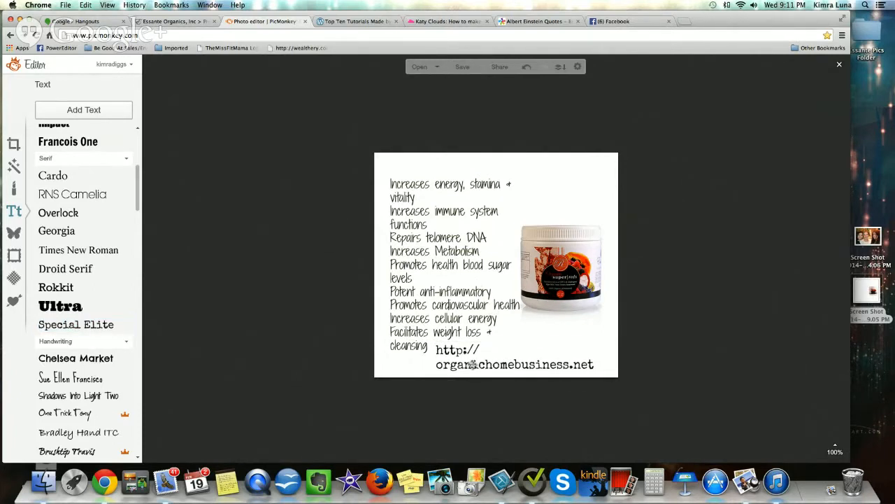
- Move the benefits text slightly higher on the image to leave more room for the web address
left_click(472, 366)
left_click(474, 394)
left_click(457, 263)
left_click(373, 147)
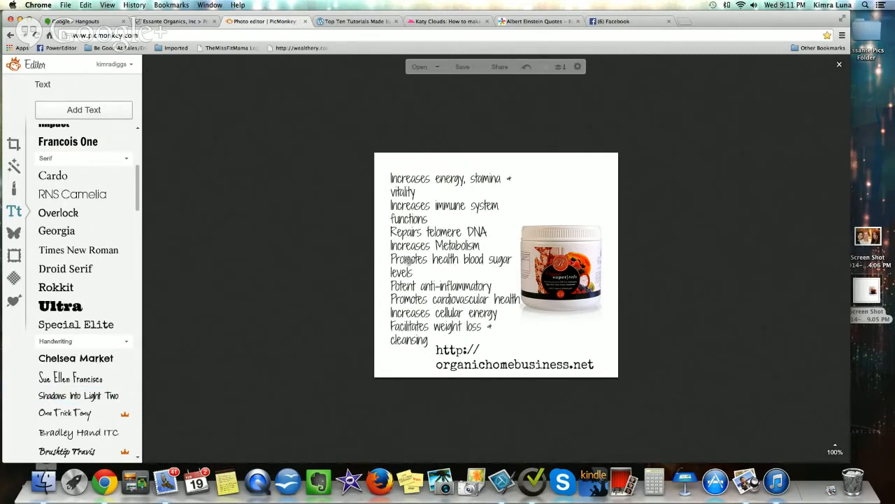
- Add a Simple Edge frame with a purple outer colour, outer and inner thickness 11, and corner radius 50
left_click(14, 256)
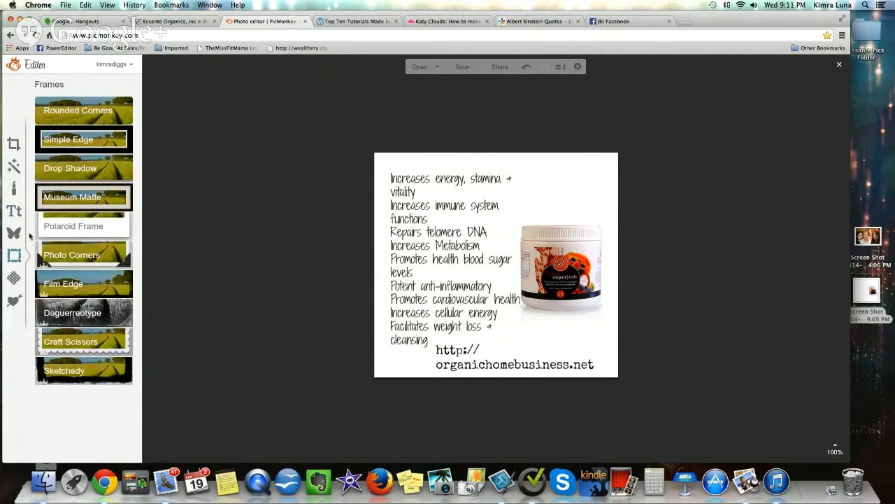
left_click(85, 145)
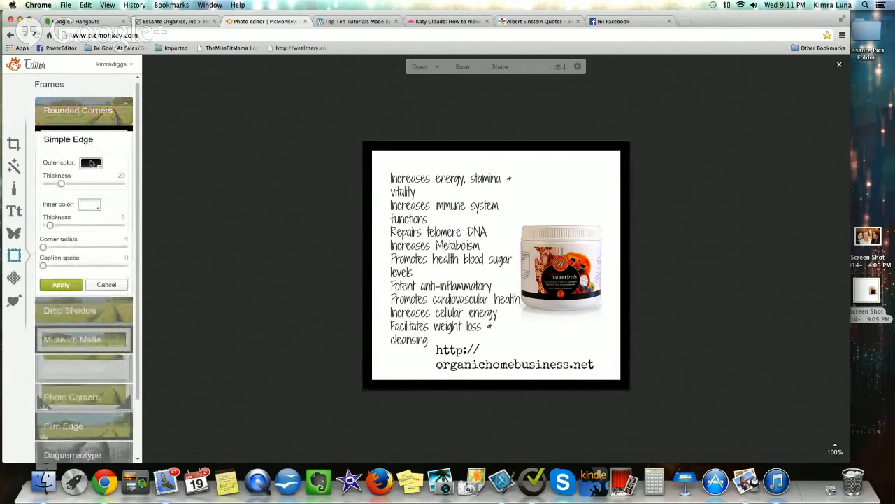
left_click(92, 165)
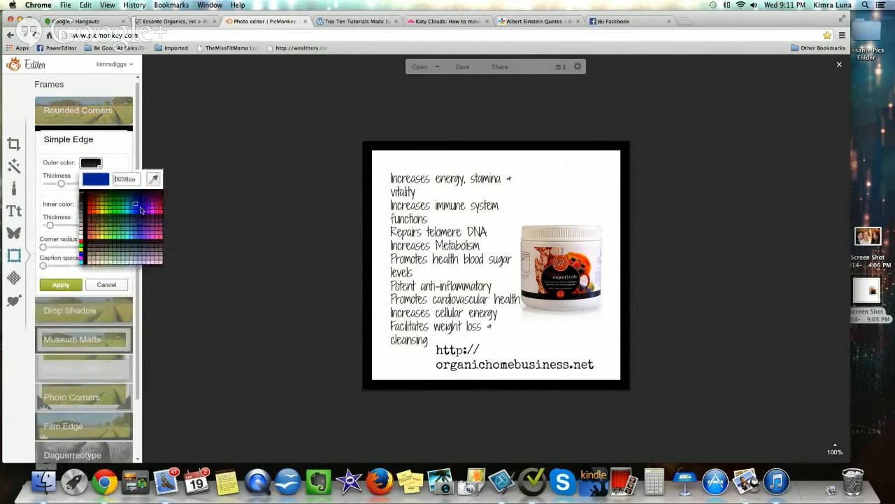
left_click(148, 208)
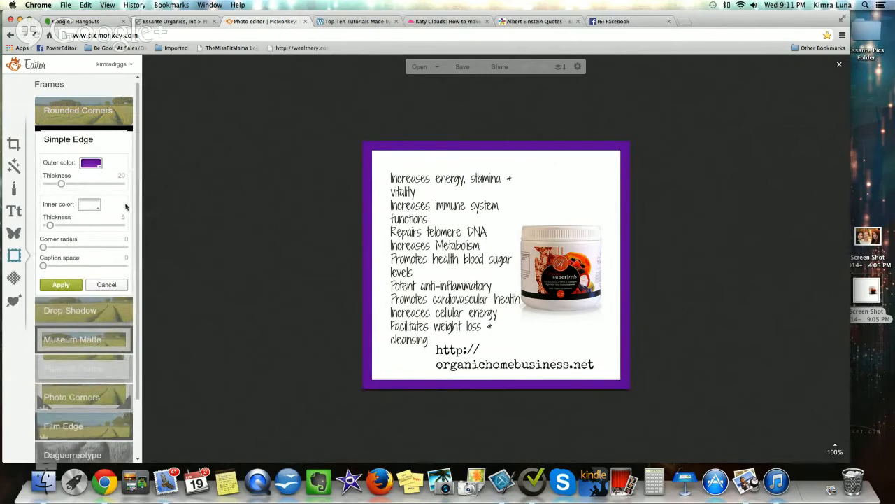
left_click_drag(61, 185, 54, 184)
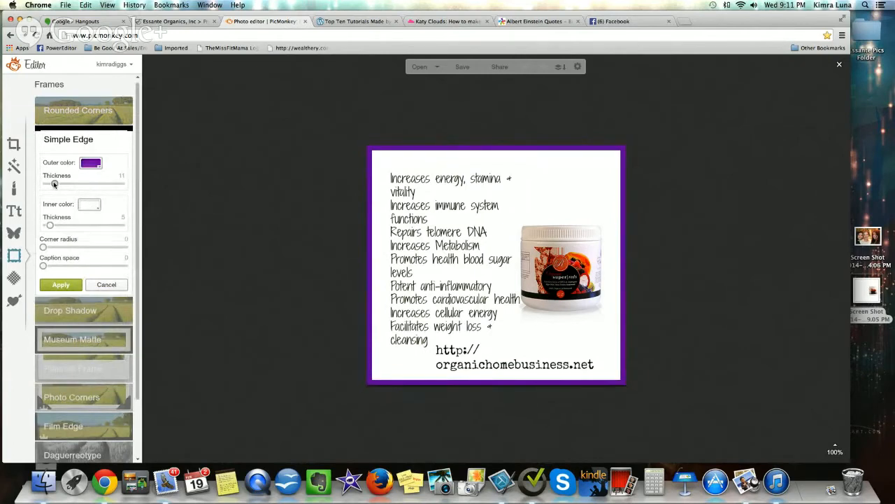
left_click_drag(50, 226, 65, 249)
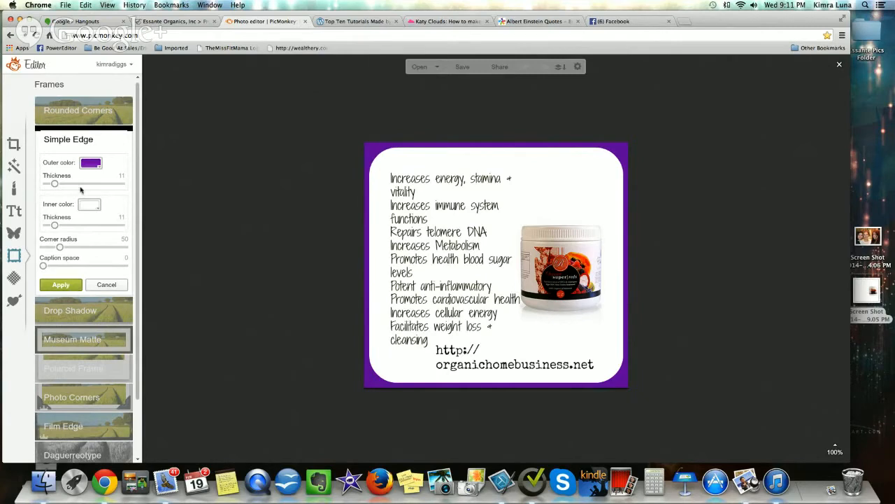
- Change the frame's outer colour to light green and apply the frame
left_click(90, 164)
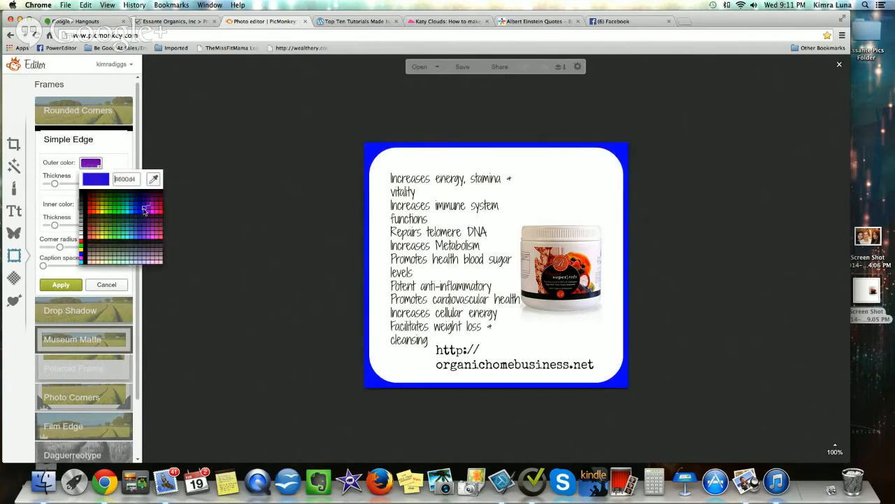
left_click(122, 239)
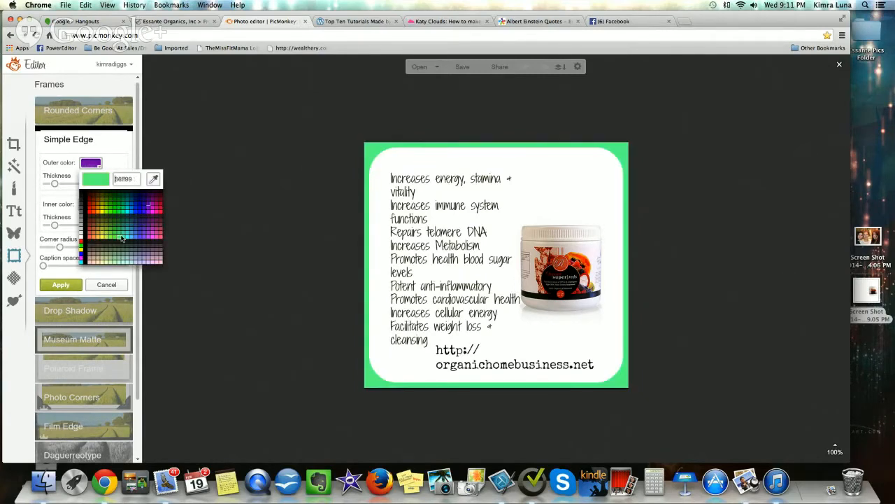
left_click(121, 239)
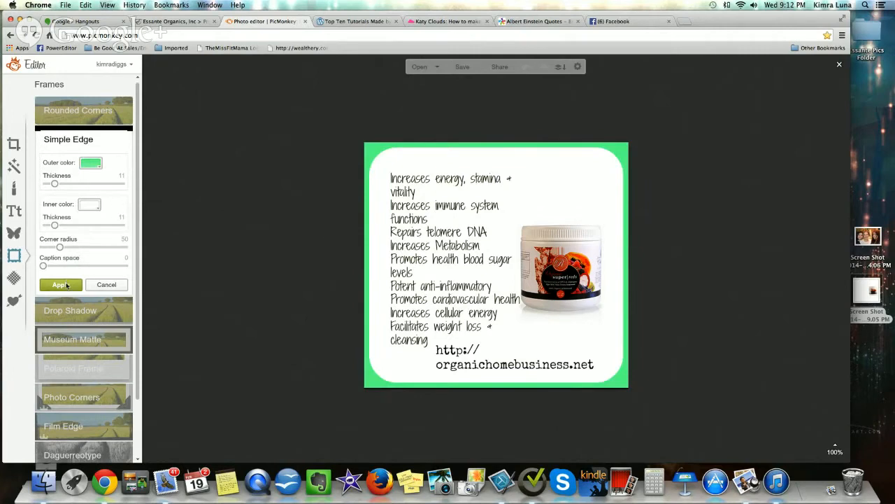
left_click(61, 284)
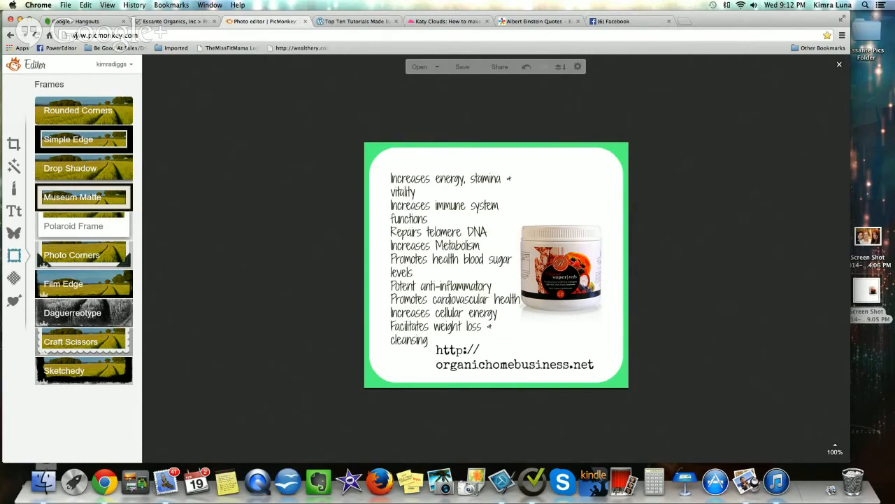
- Switch to the Google Hangouts broadcast and toggle its Screenshare
left_click(84, 21)
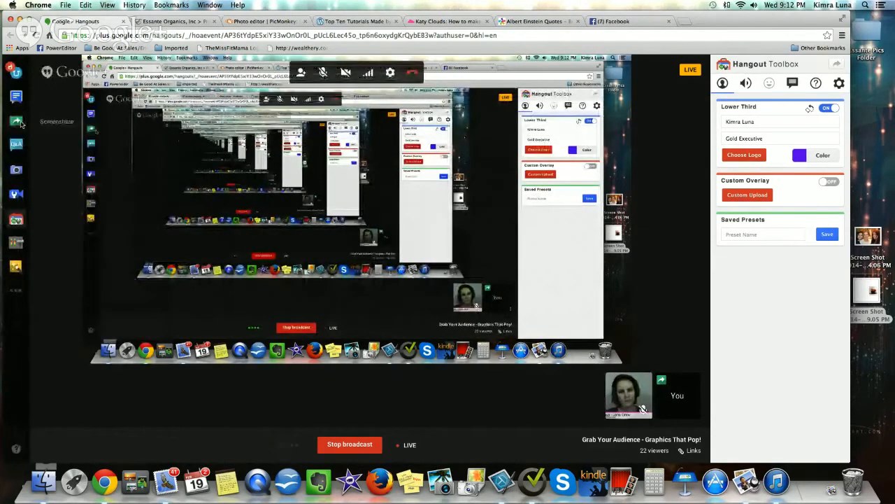
left_click(21, 124)
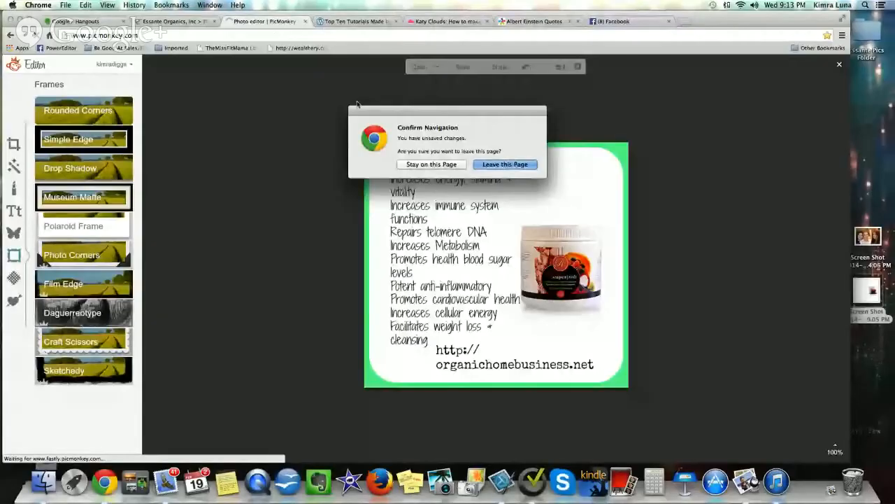
- Leave the PicMonkey editor without saving the Super Reds graphic and return to the home page
key("Return")
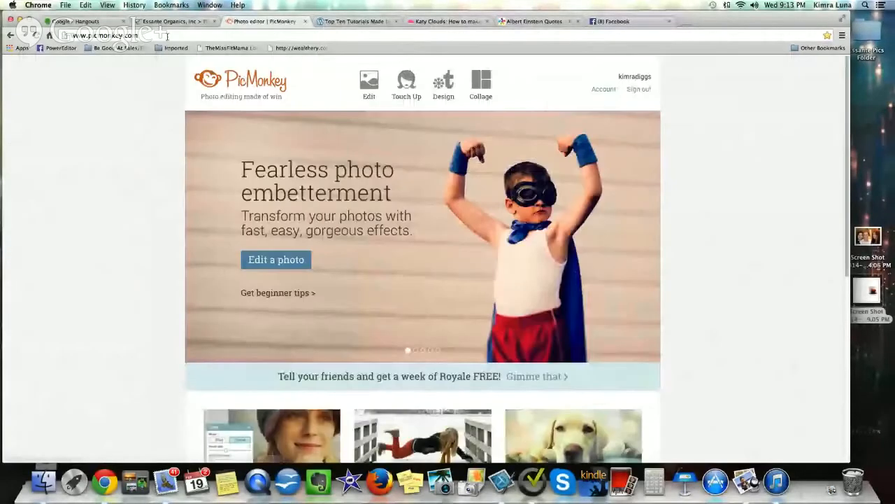
- Open the desktop screenshot of the three women in Touch Up and whiten their teeth using a smaller brush
mouse_move(410, 82)
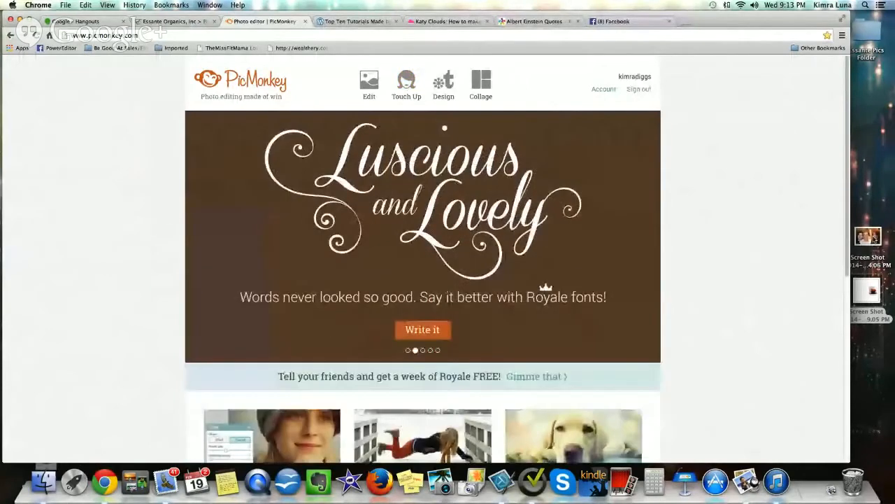
left_click_drag(875, 242, 410, 258)
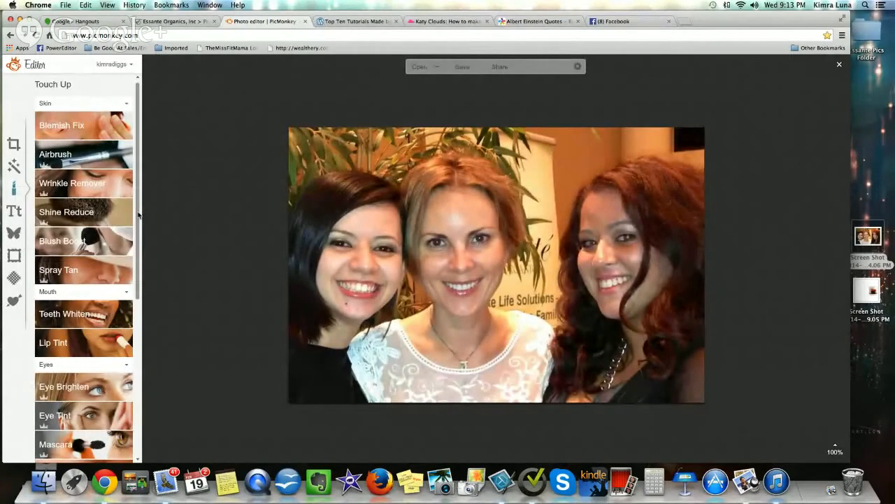
left_click_drag(138, 216, 141, 271)
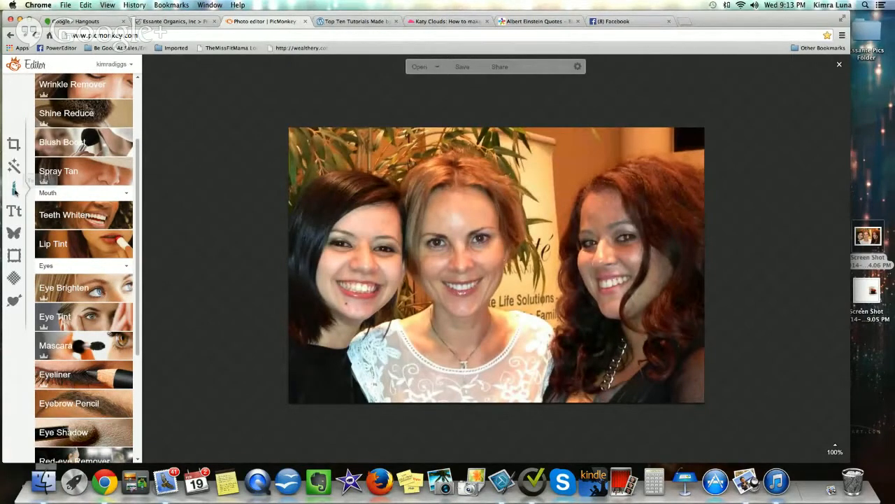
left_click(74, 218)
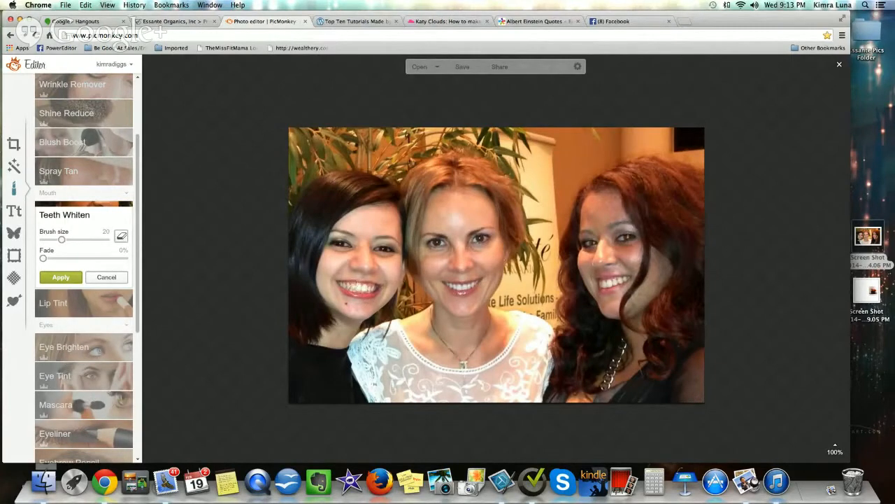
left_click_drag(62, 240, 54, 239)
left_click(62, 276)
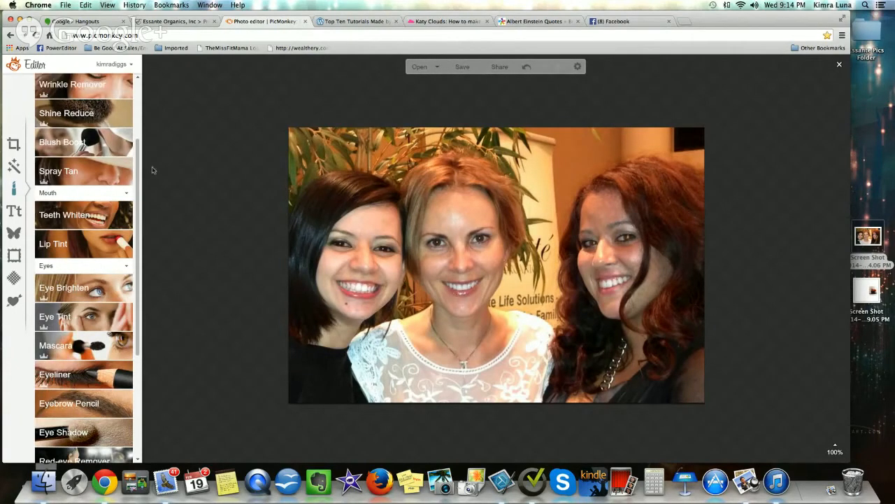
- Paint Whisker Grow stubble along the lower faces of all three women and apply the effect
left_click_drag(140, 180, 143, 272)
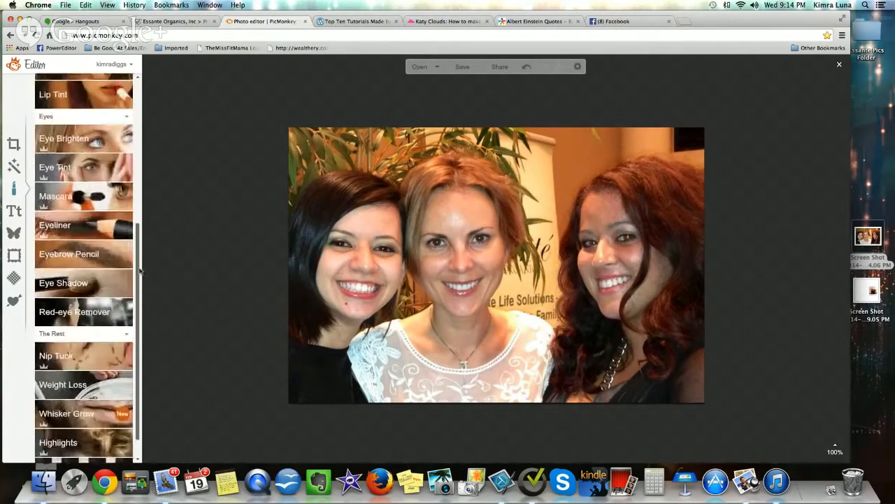
left_click(76, 409)
mouse_move(311, 304)
left_mouse_down()
mouse_move(344, 310)
mouse_move(327, 286)
mouse_move(347, 297)
mouse_move(327, 290)
mouse_move(389, 289)
mouse_move(464, 303)
mouse_move(494, 284)
left_mouse_up()
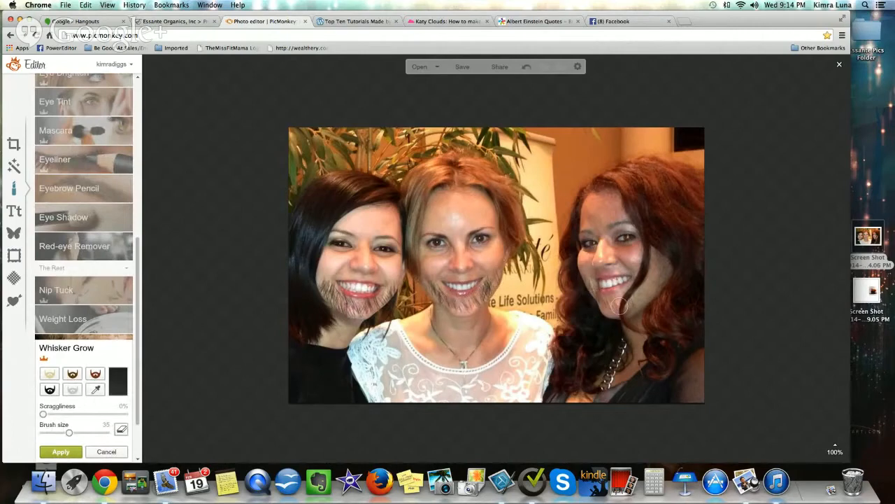
mouse_move(584, 288)
left_mouse_down()
mouse_move(633, 307)
mouse_move(650, 281)
left_mouse_up()
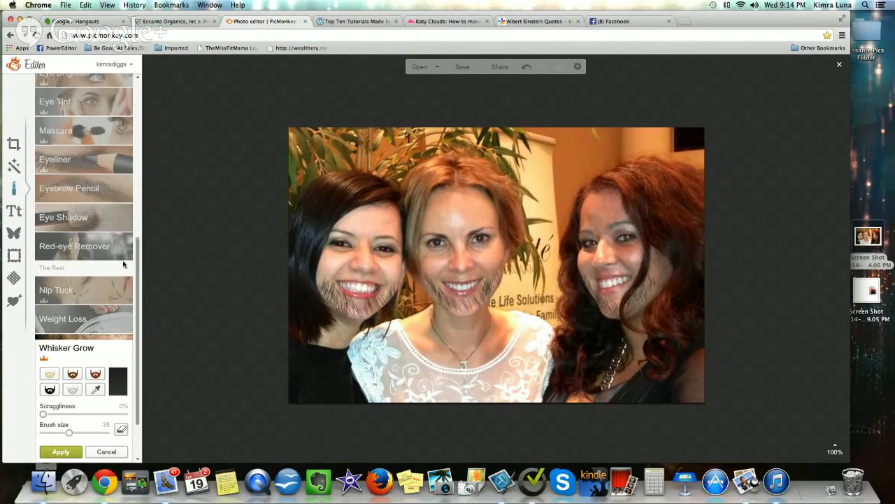
left_click(14, 233)
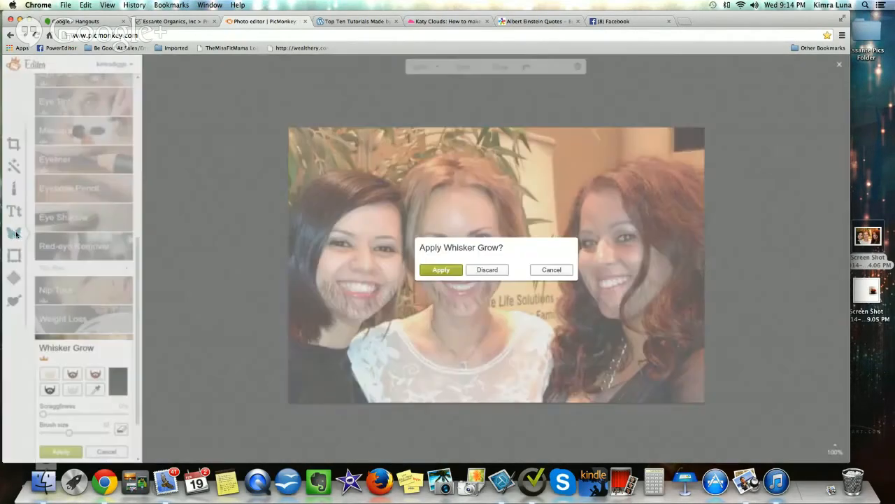
left_click(431, 272)
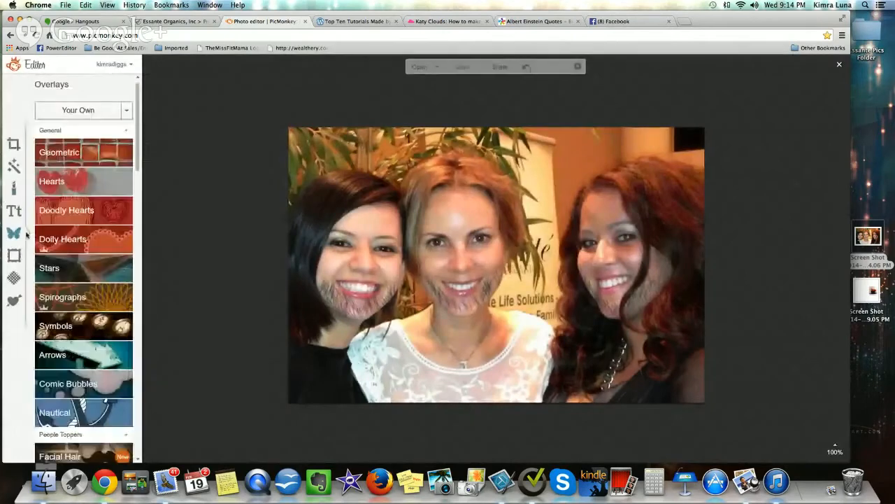
- Add a Happ-icons smiley overlay between the middle and right women's heads, with Color 1 set to orange
left_click_drag(142, 158, 136, 248)
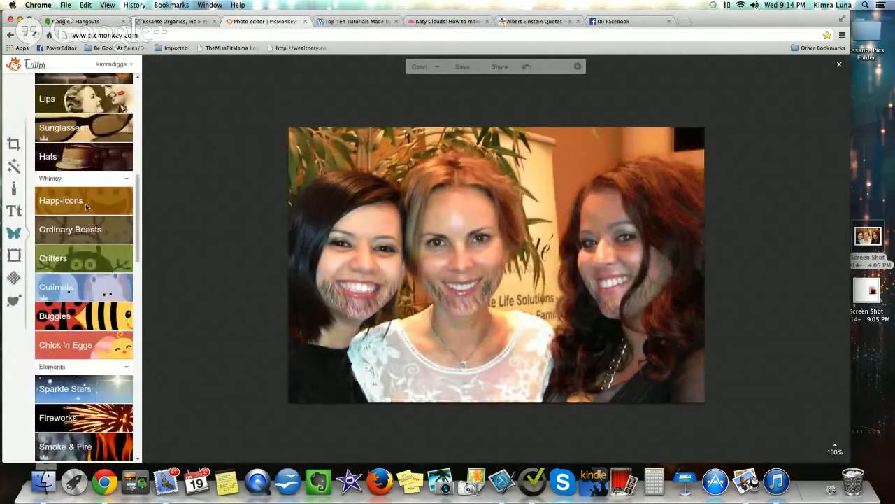
left_click(83, 201)
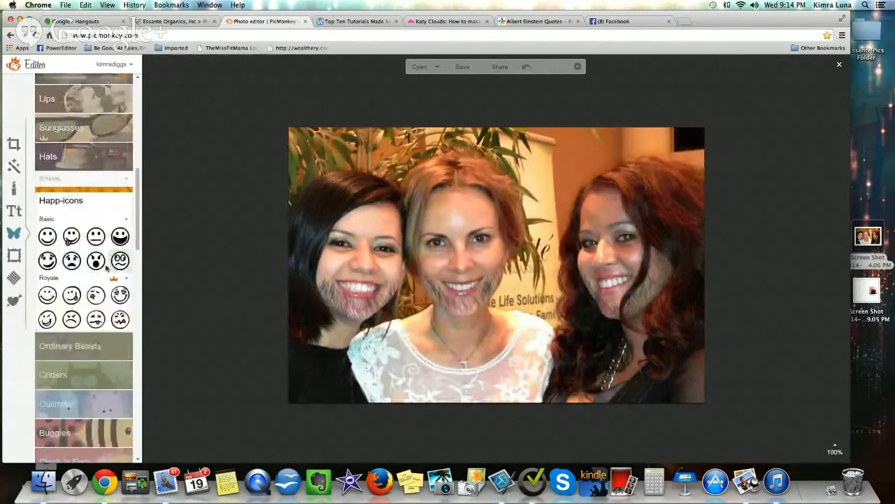
left_click_drag(93, 238, 586, 170)
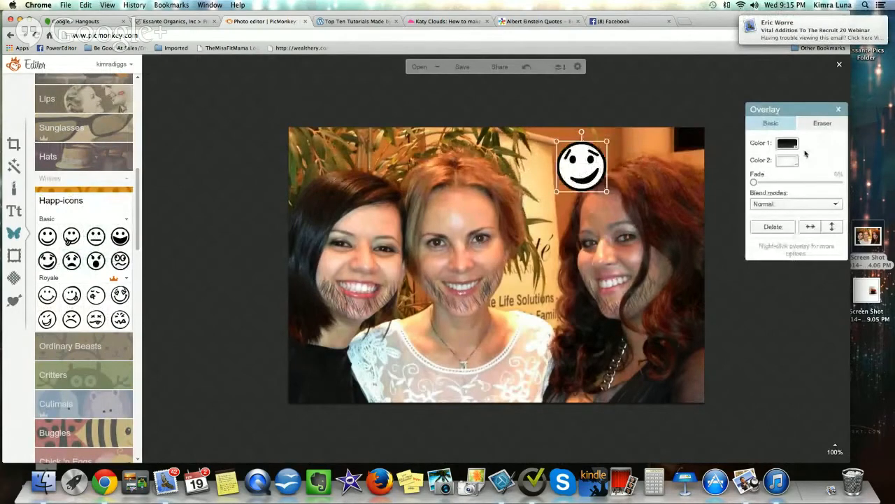
left_click(787, 143)
left_click(782, 201)
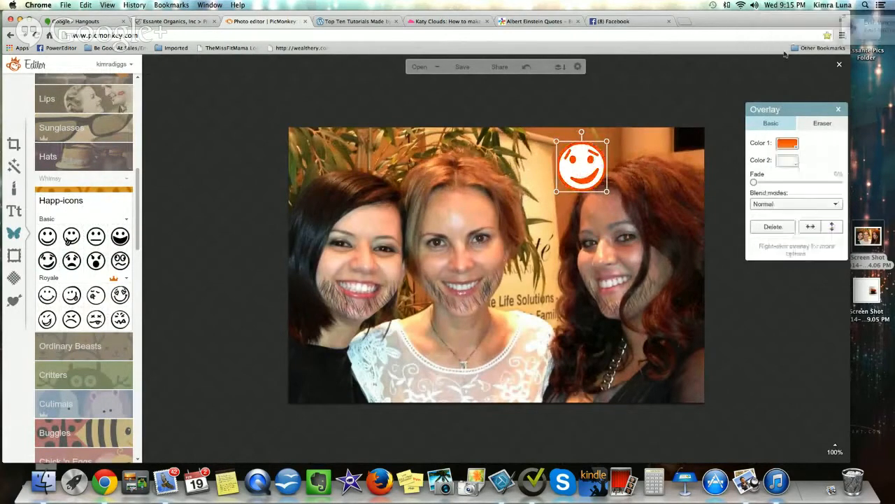
left_click_drag(595, 173, 566, 183)
left_click(839, 110)
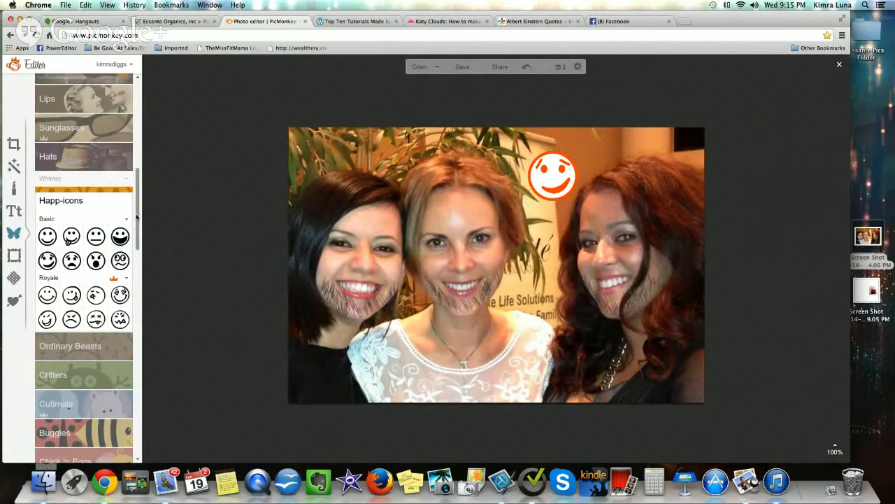
- Add a black Facial Hair moustache overlay to the left woman's face and shrink it to fit above her mouth
scroll(138, 213, "up", 1)
scroll(138, 212, "up", 8)
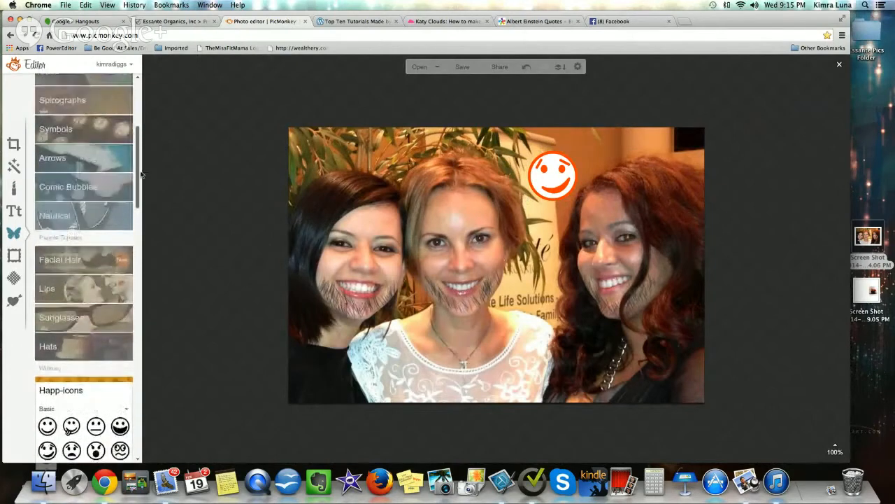
left_click(95, 263)
left_click_drag(115, 289, 362, 283)
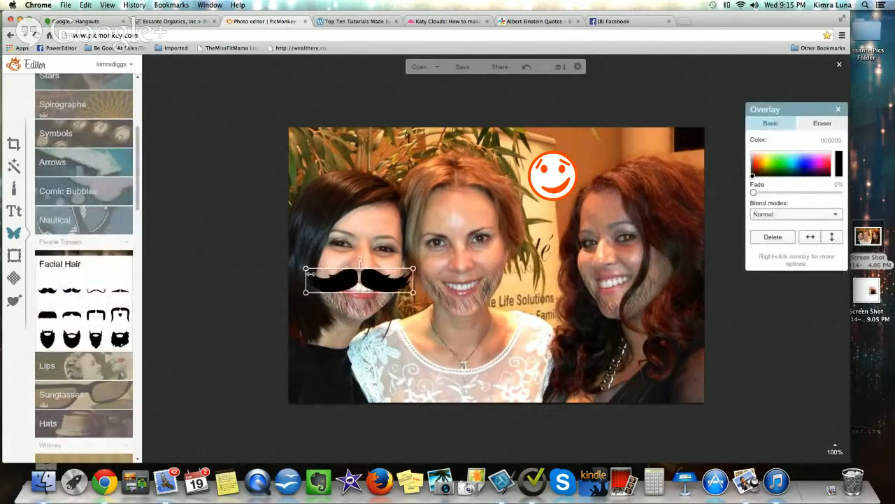
left_click_drag(306, 273, 372, 278)
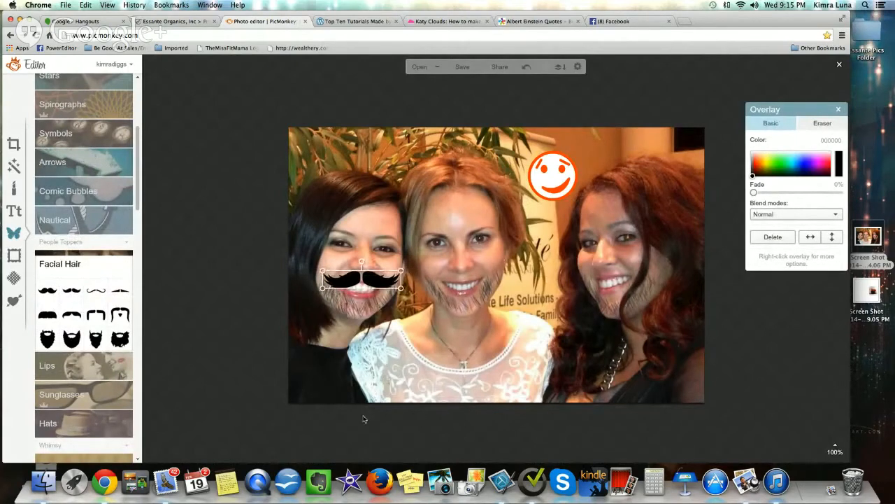
scroll(139, 182, "down", 4)
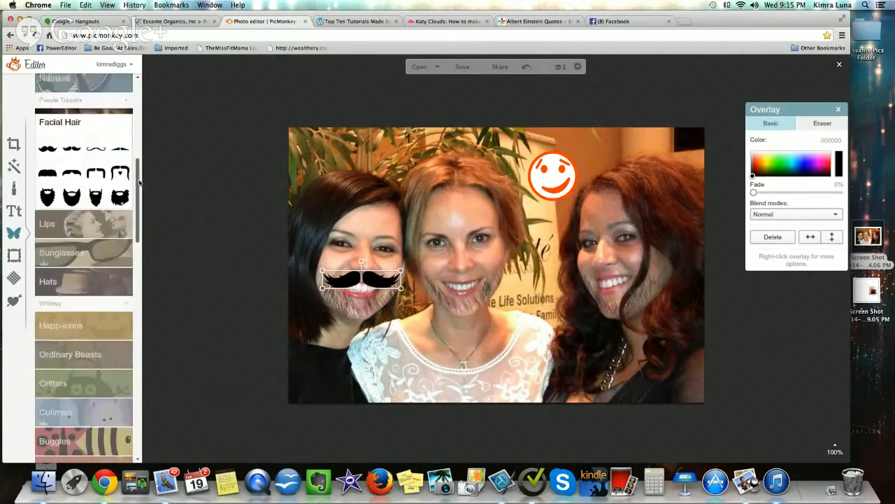
scroll(140, 181, "up", 10)
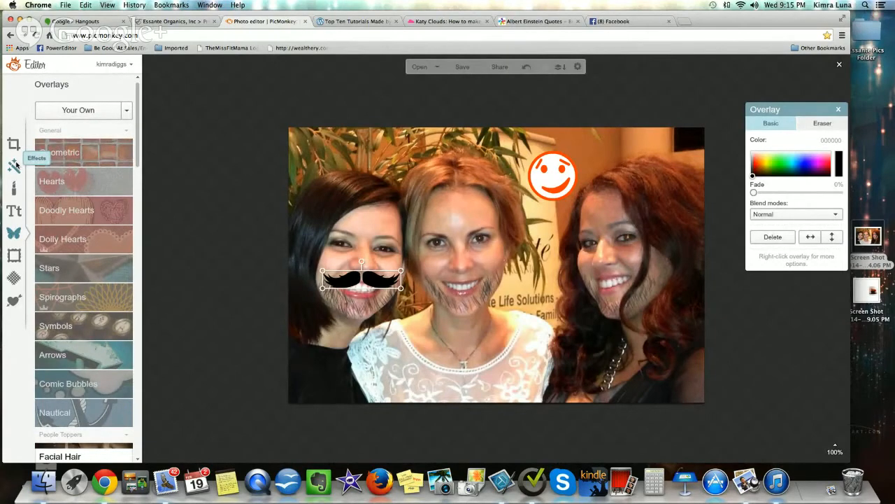
- Switch to the Google Hangouts broadcast and toggle Screenshare for the Jing demonstration
left_click(74, 22)
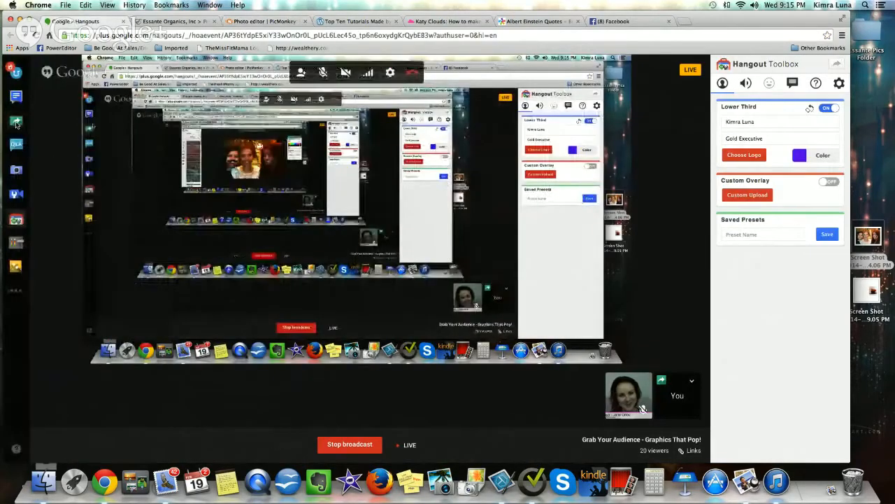
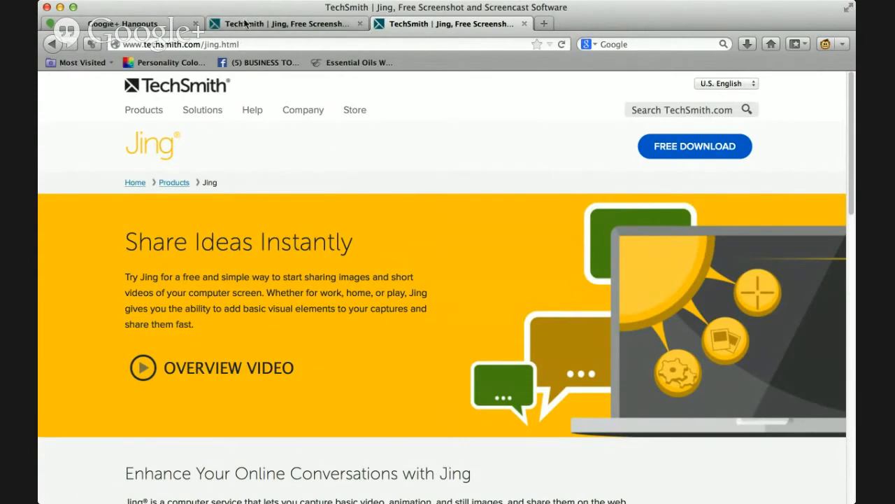
left_click(244, 24)
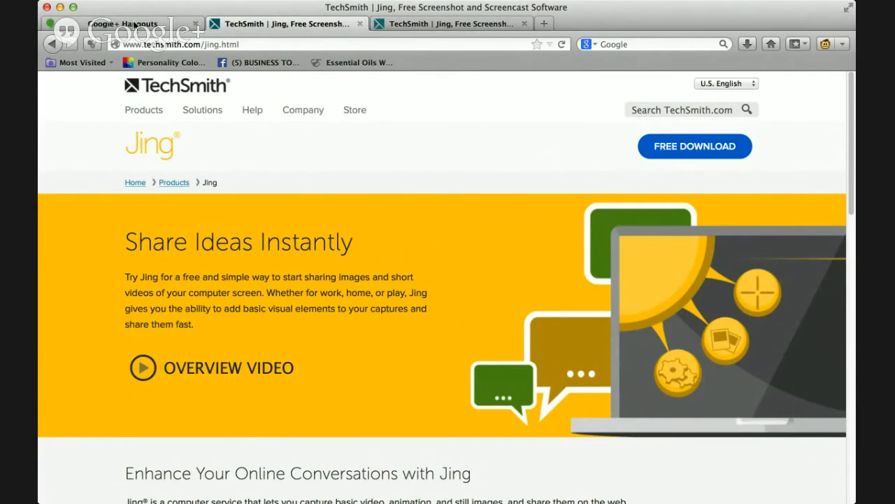
left_click(135, 26)
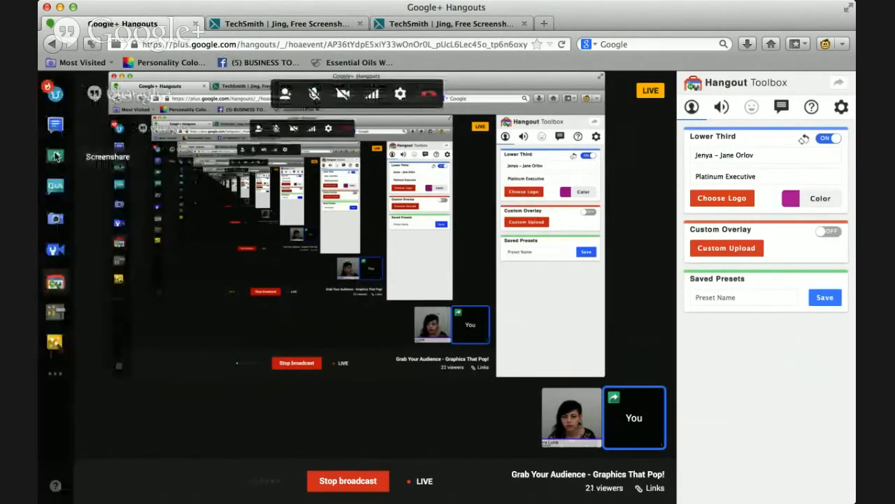
left_click(56, 157)
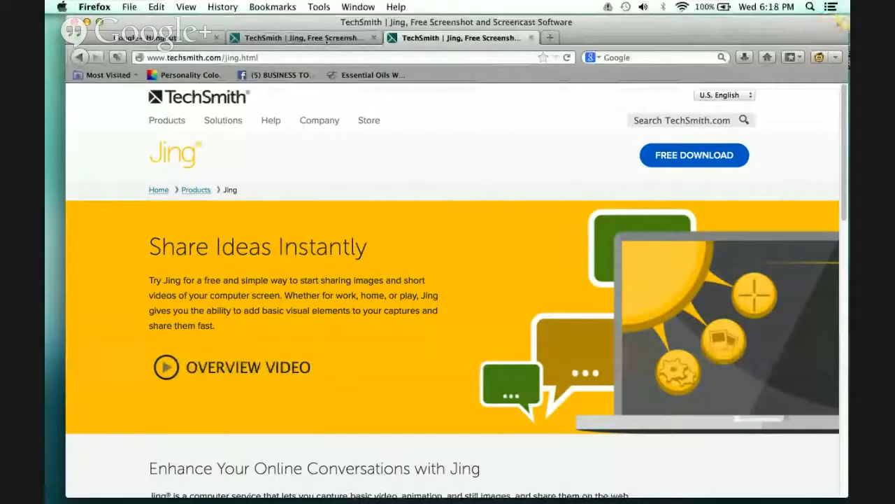
left_click(147, 42)
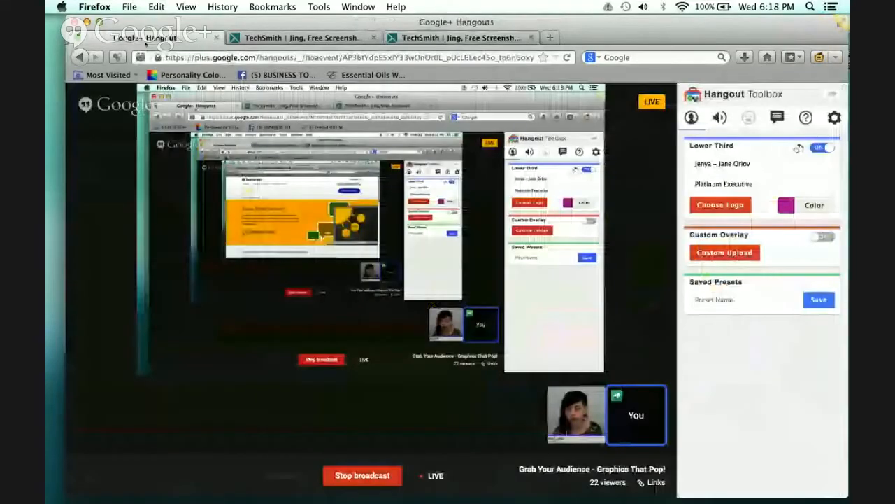
left_click(537, 41)
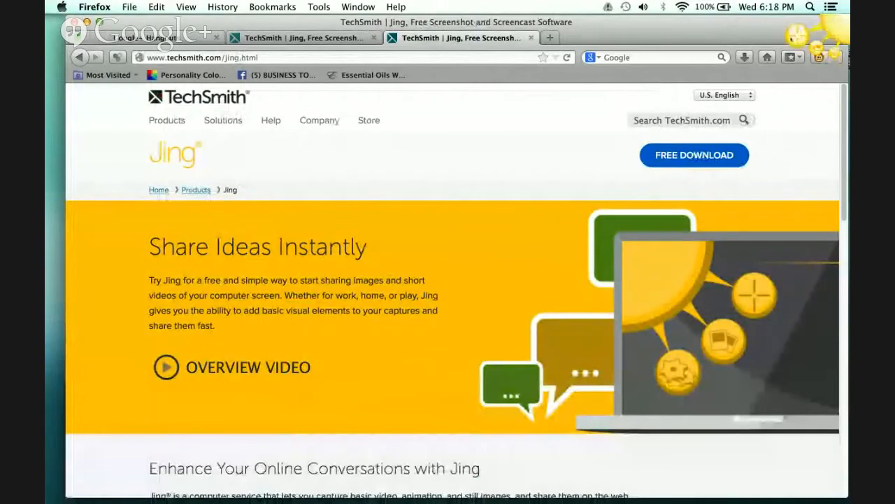
left_click(550, 38)
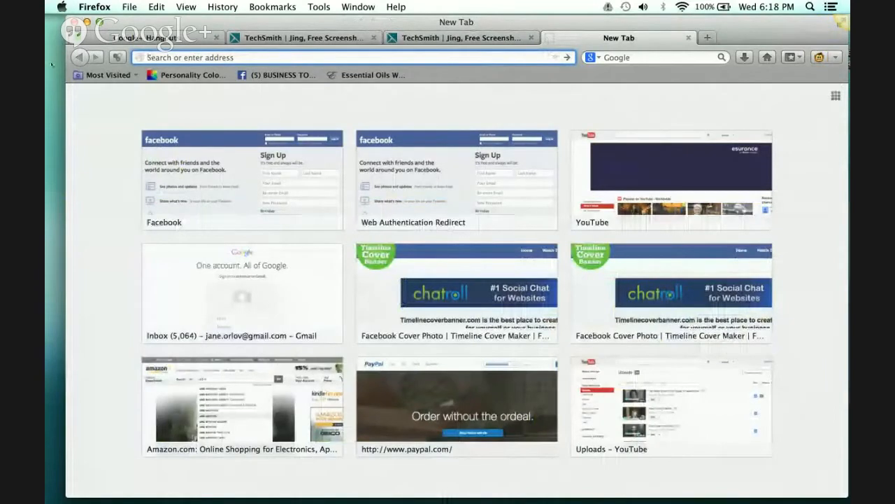
- Open lipbalm testimonial.png from the Desktop folder in Finder and move its Preview window to the middle of the screen
left_click(57, 42)
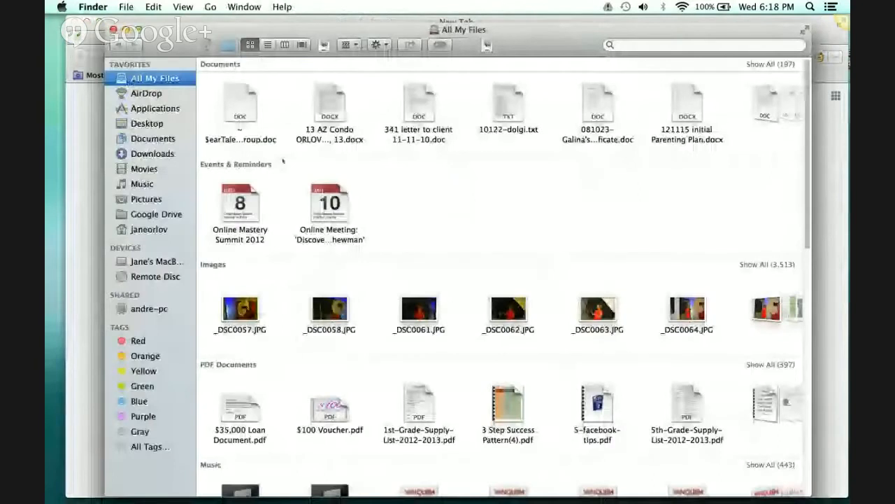
left_click(148, 124)
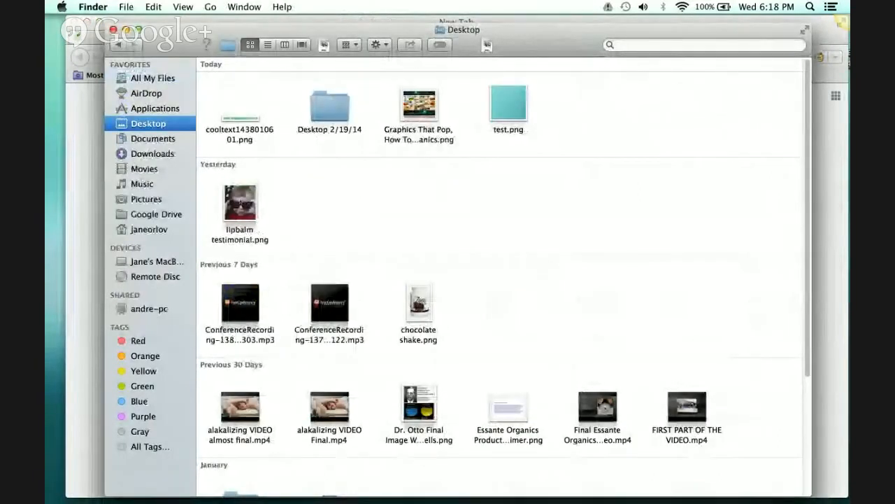
double_click(240, 202)
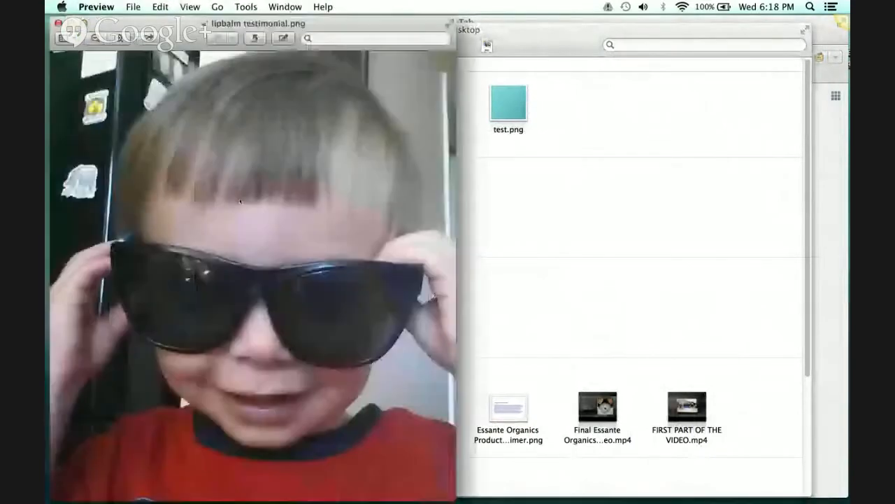
left_click_drag(330, 22, 508, 7)
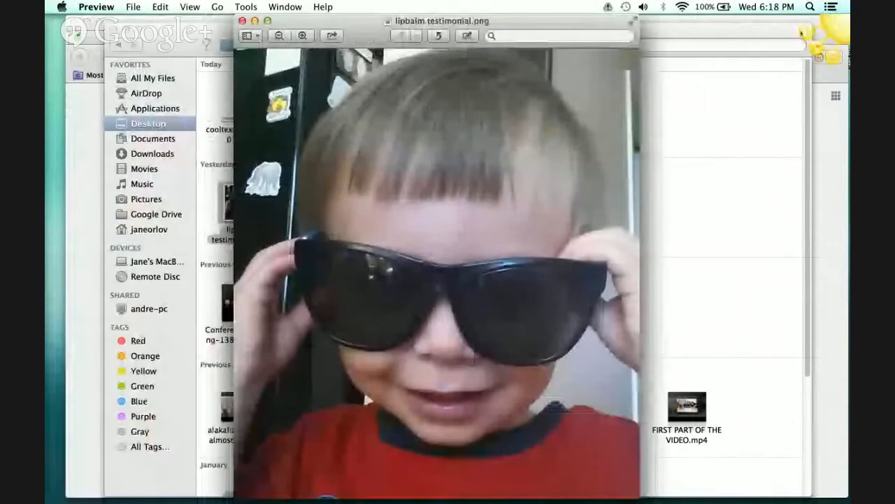
- Capture a region of about 1190 x 1164 around the child's face as an image with Jing
left_click(798, 34)
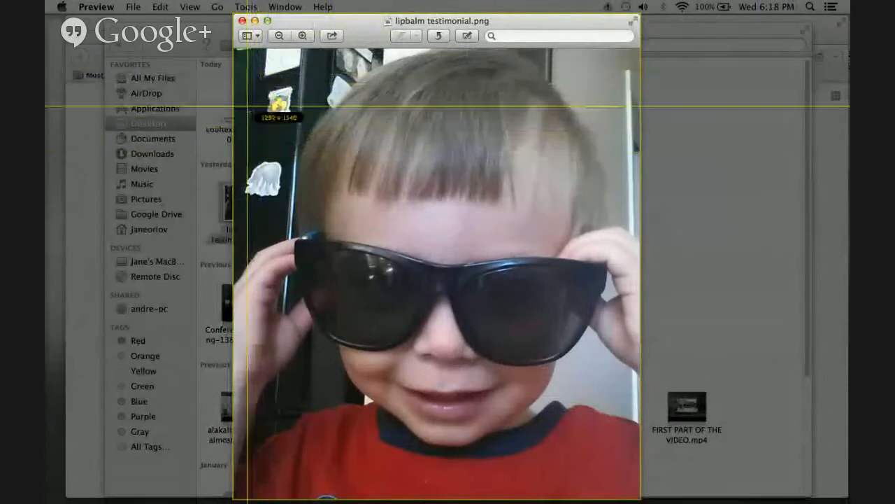
left_click_drag(246, 110, 621, 476)
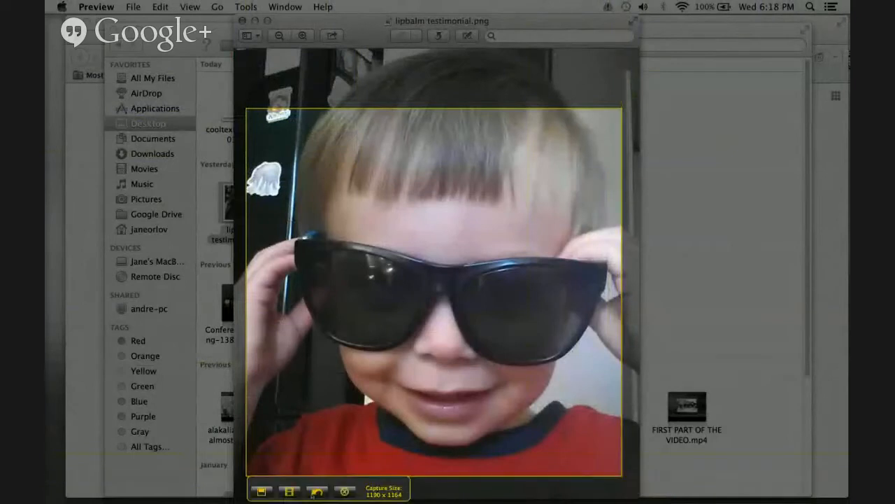
left_click(261, 493)
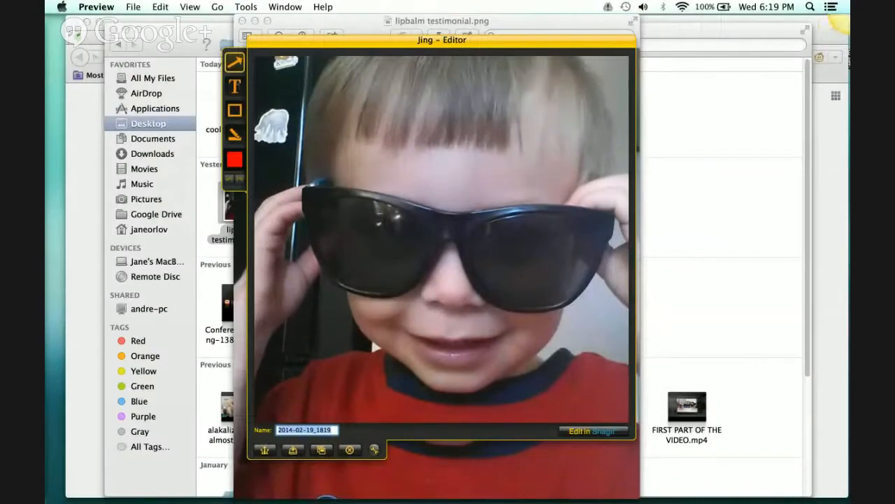
- Add a red text box across the child's shirt with a "Hello My name is" caption ending in a first name
left_click(234, 86)
left_click_drag(310, 386, 587, 418)
type("He")
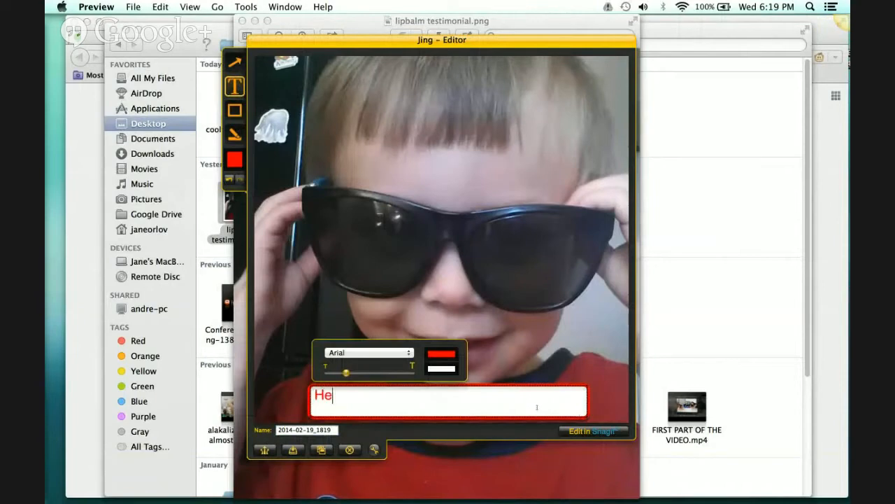
type("llo My name is")
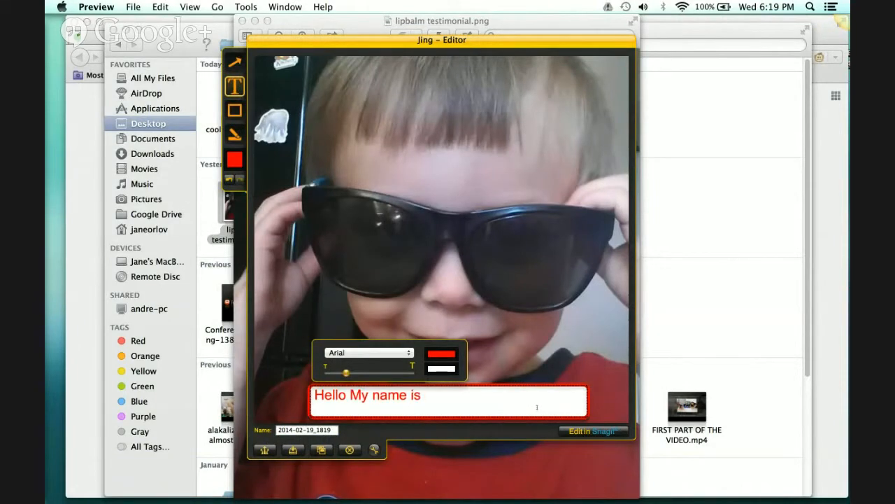
type(" Mike")
- Draw a red arrow pointing down to the caption and a green highlight over the child's hair near the upper sticker
left_click(235, 63)
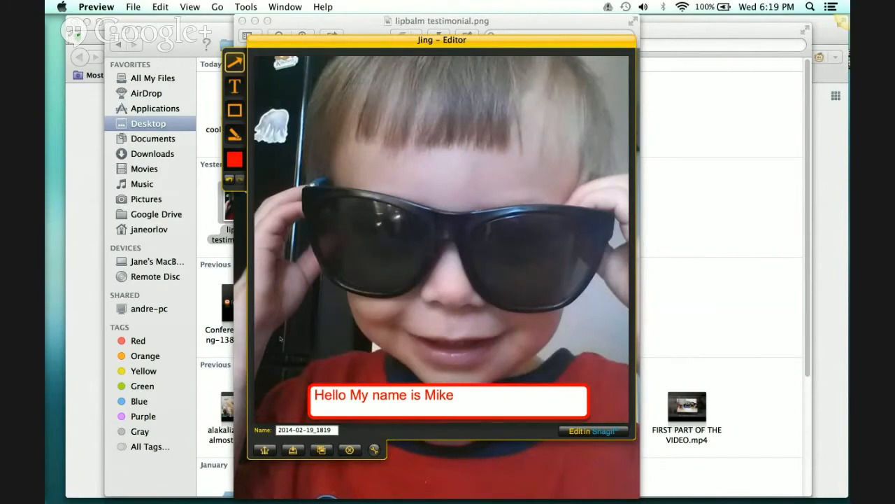
mouse_move(274, 326)
left_mouse_down()
mouse_move(343, 367)
mouse_move(342, 377)
left_mouse_up()
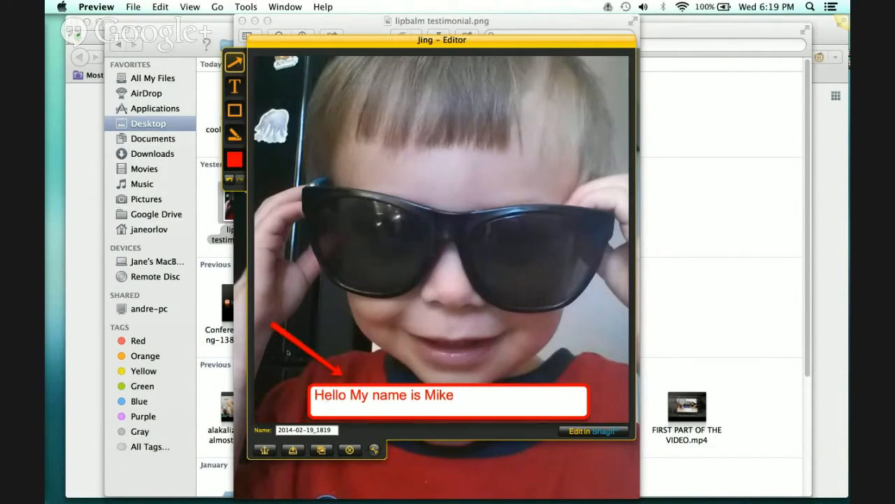
left_click(235, 133)
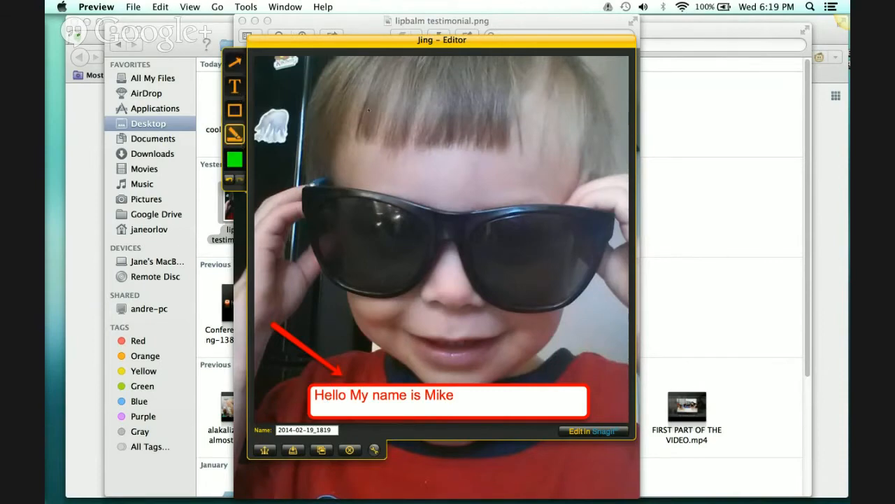
left_click_drag(279, 88, 379, 124)
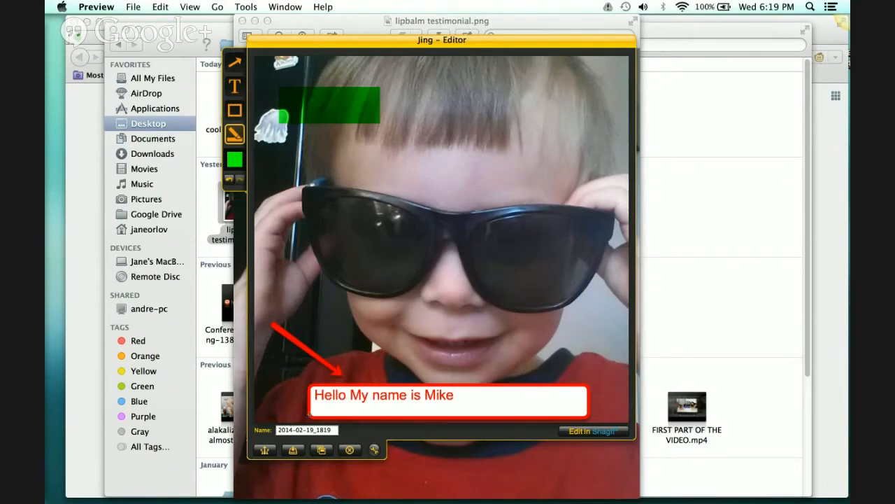
- Name the annotated capture test and save it to the Desktop, replacing the existing test.png
left_click(308, 430)
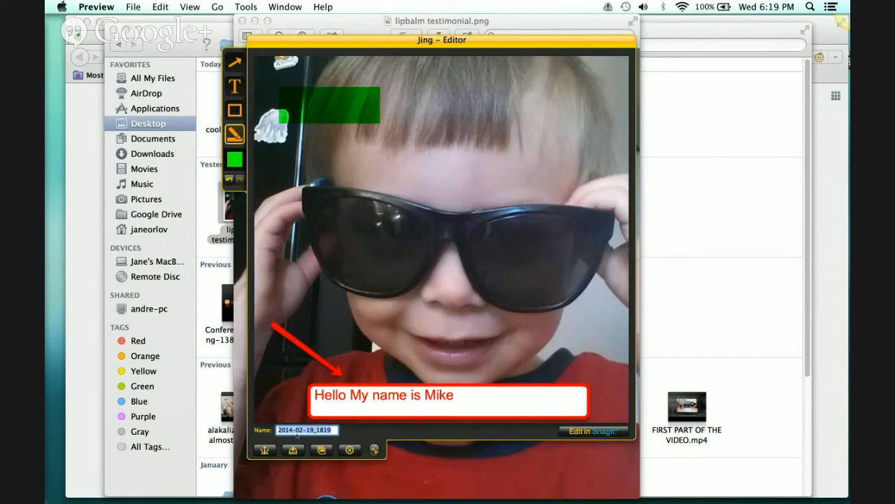
type("test")
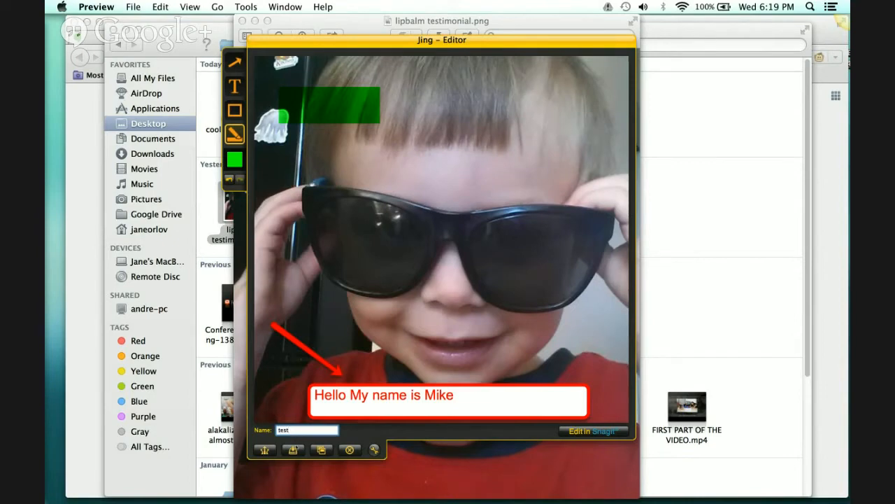
left_click(293, 451)
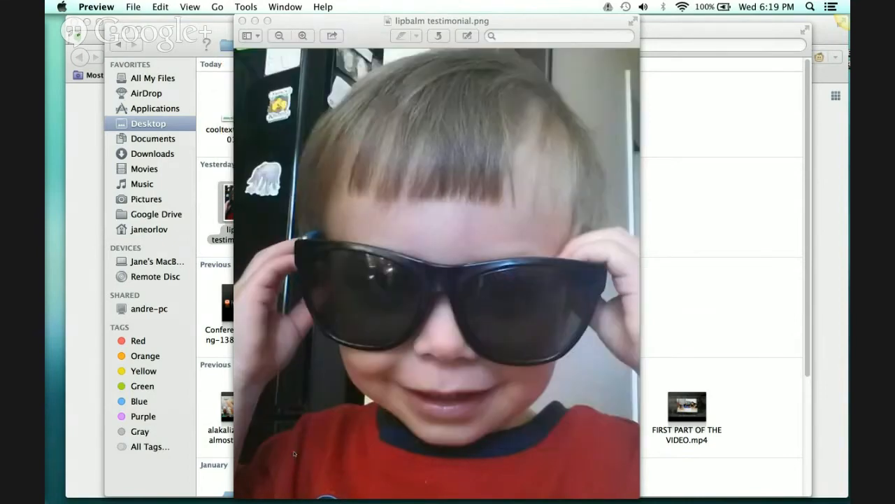
left_click(545, 210)
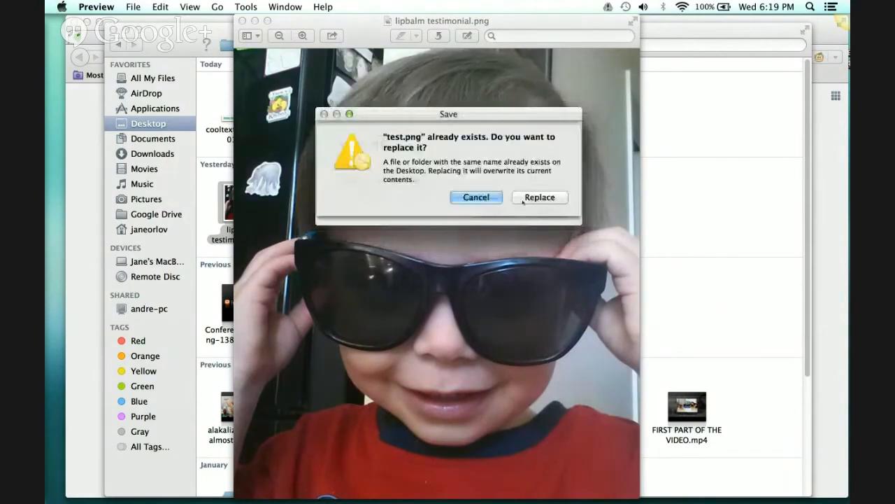
left_click(539, 198)
- Close the lipbalm testimonial.png preview and the Finder window
left_click(769, 185)
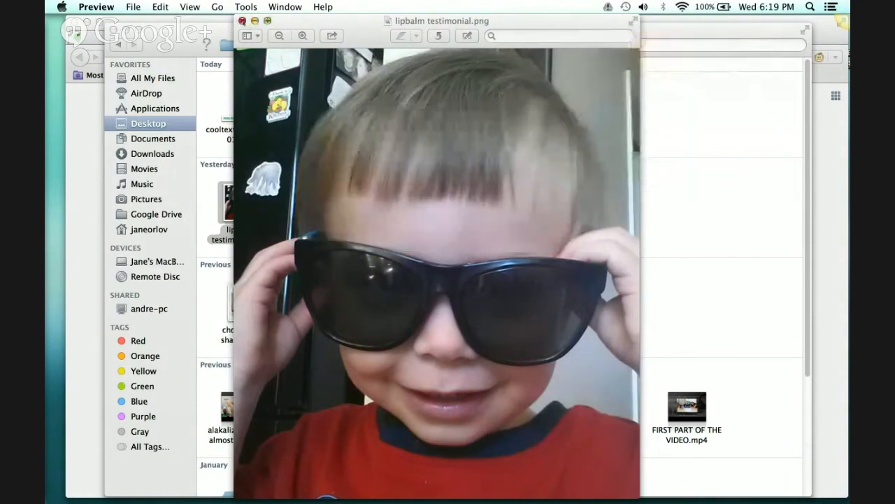
left_click(242, 21)
left_click(113, 29)
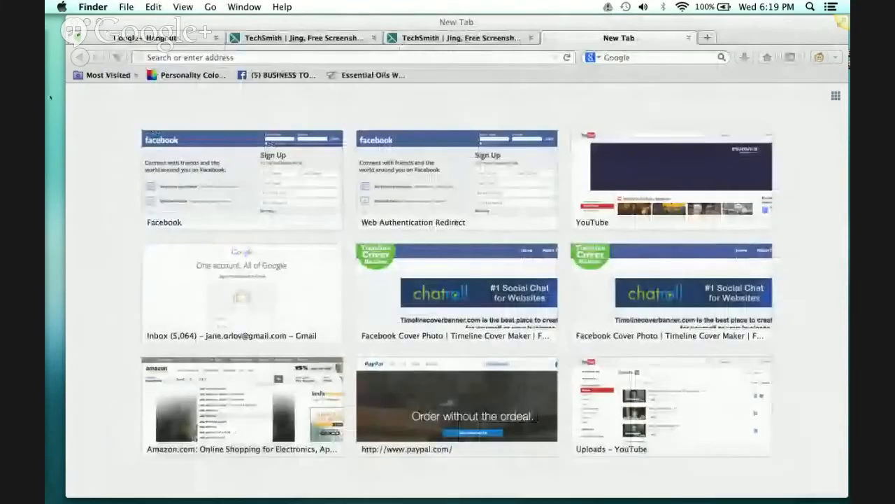
- Load timelinecoverbanner.com in a new Firefox tab and open its cover background selection page
left_click(489, 56)
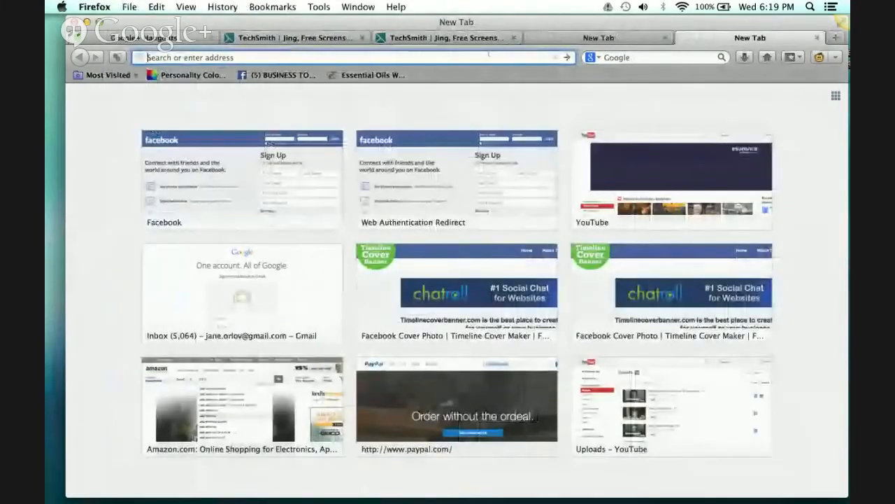
type("timelinecoverbanner.com")
key("Return")
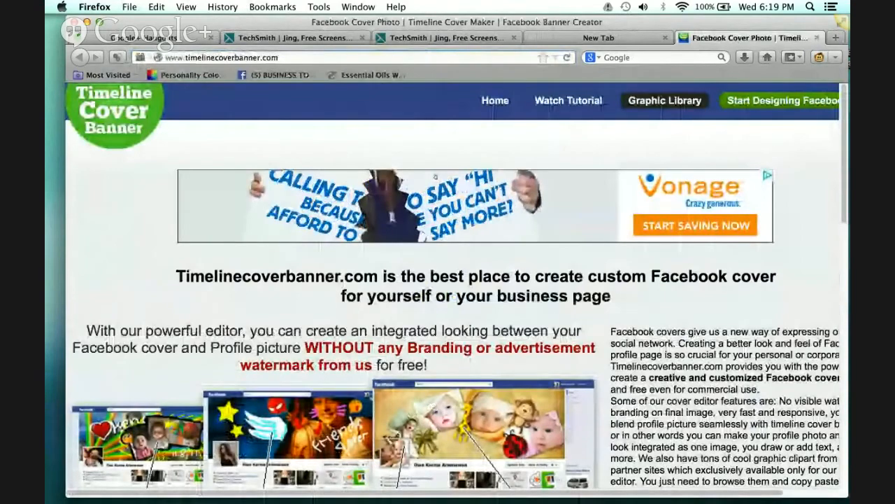
scroll(435, 177, "down", 5)
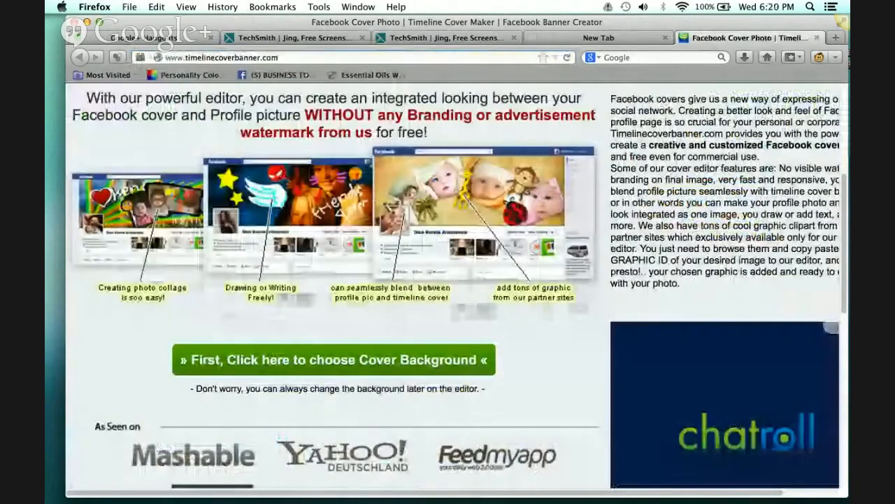
scroll(266, 348, "down", 1)
left_click(266, 348)
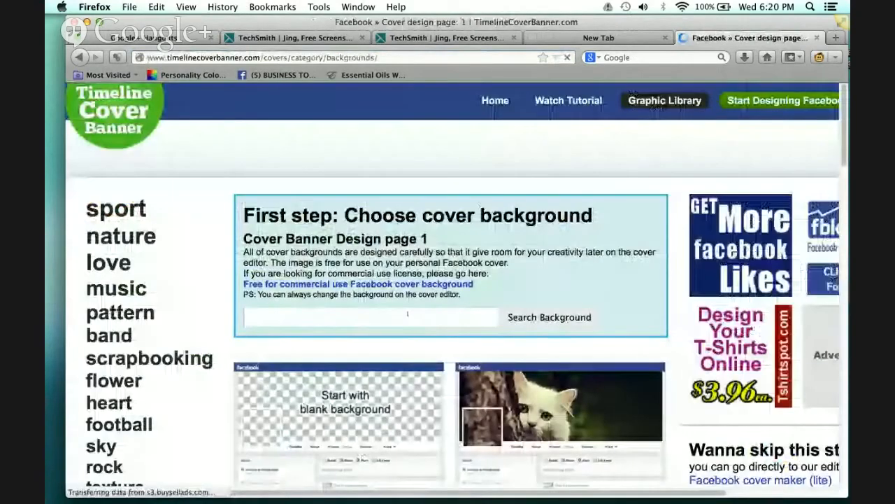
- Skip the background selection and open the advanced version of the Facebook cover maker
scroll(407, 313, "down", 3)
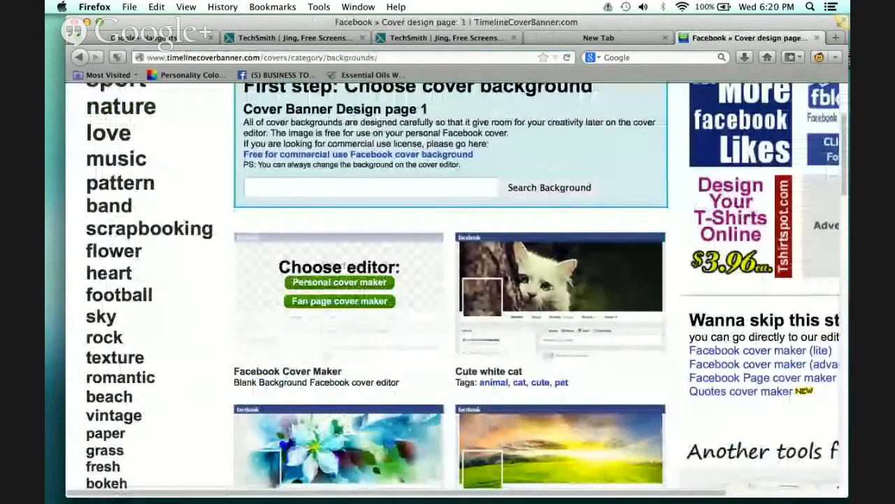
scroll(557, 170, "down", 5)
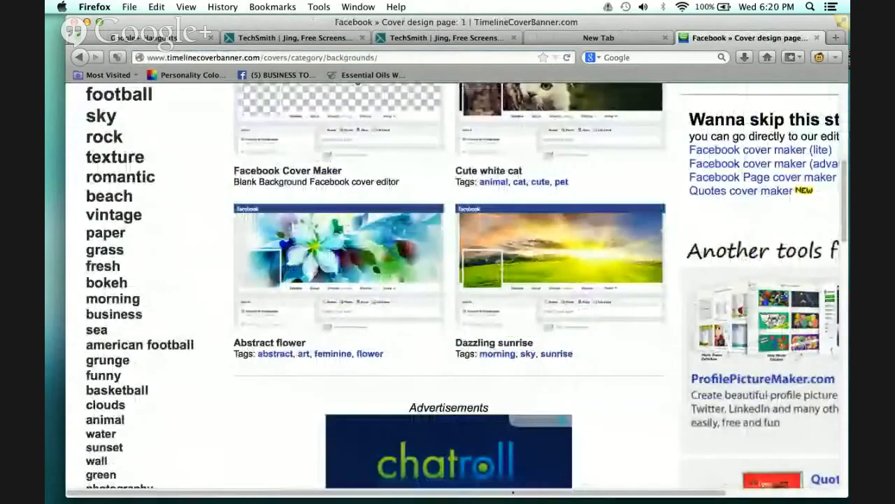
scroll(664, 494, "right", 5)
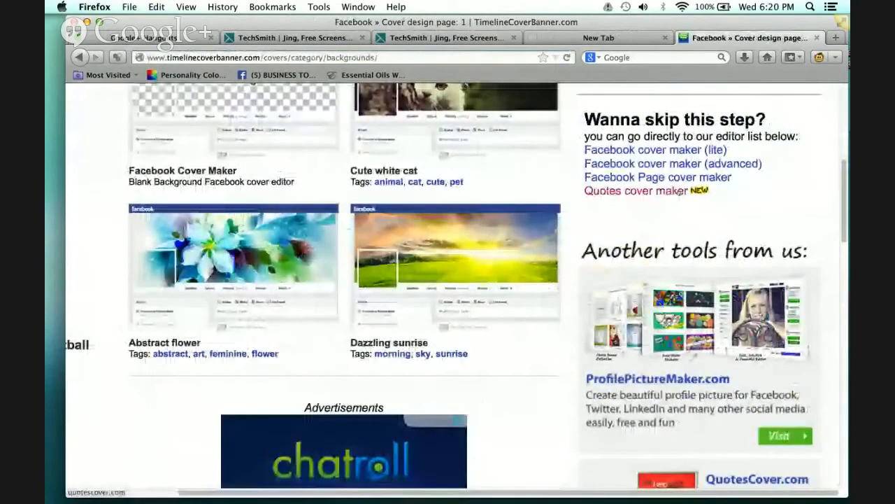
scroll(604, 210, "up", 1)
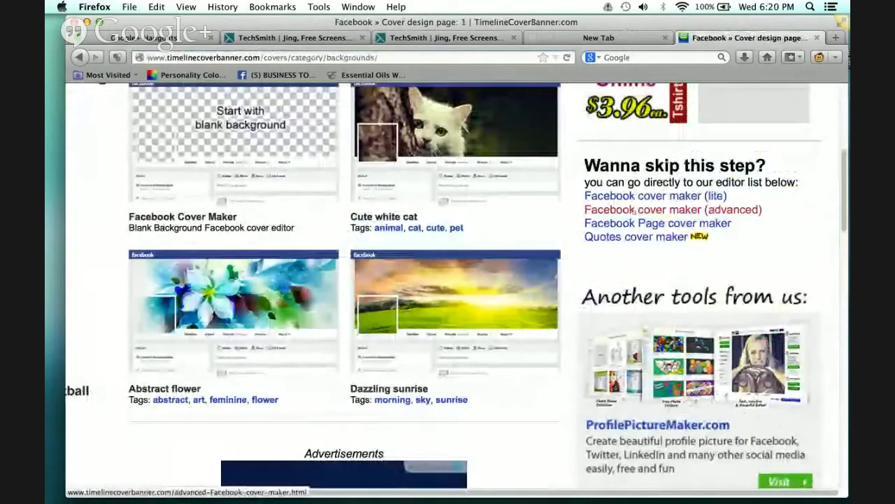
left_click(723, 209)
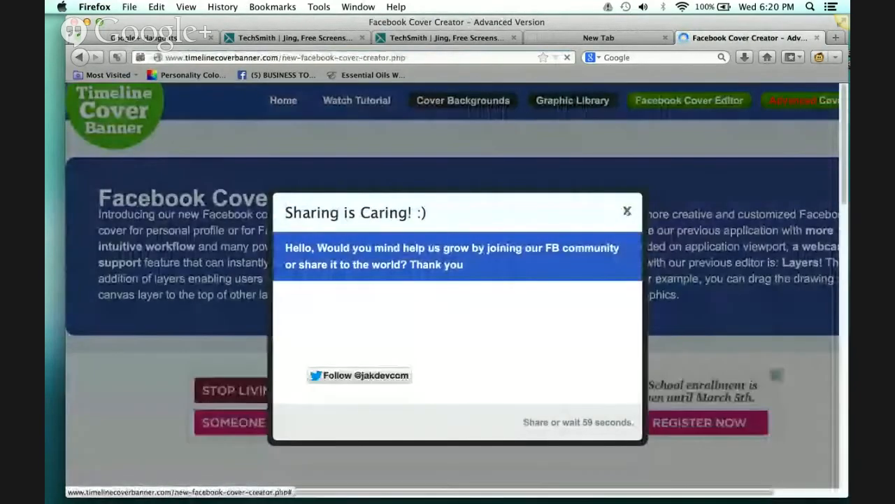
- Dismiss the sharing request and choose the timeline cover layout for a personal profile
left_click(626, 211)
scroll(676, 215, "down", 3)
scroll(676, 215, "down", 3)
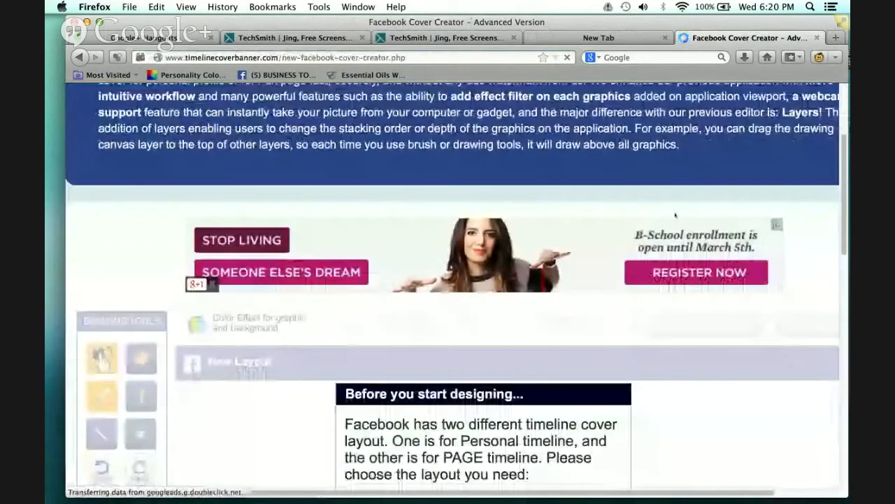
scroll(669, 213, "down", 3)
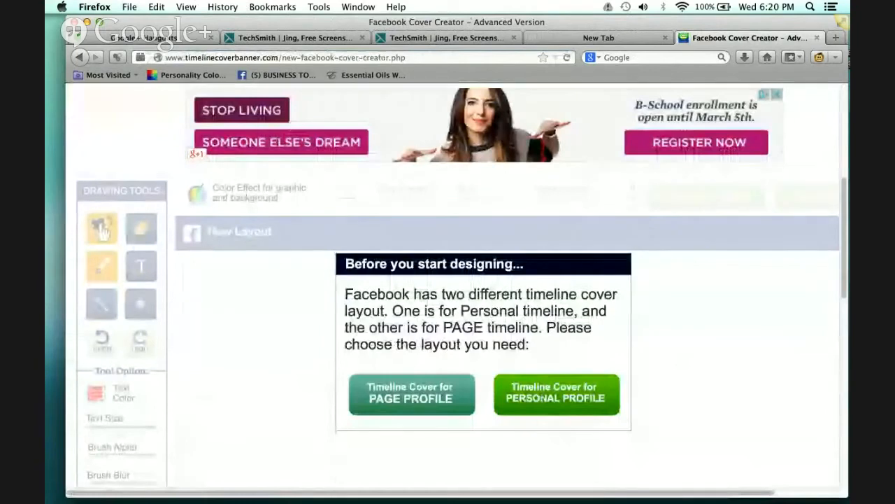
left_click(553, 389)
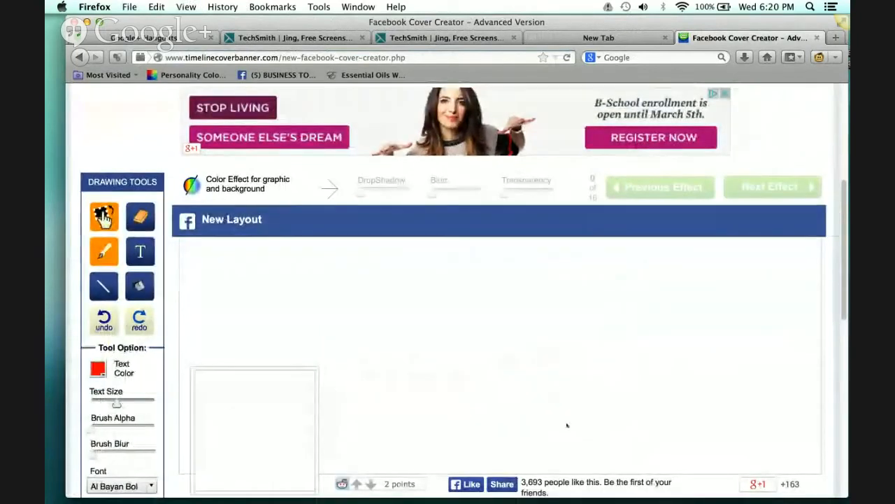
- Insert organic vegetables.jpg from the computer's Downloads folder as the cover background
scroll(563, 398, "down", 3)
scroll(449, 372, "down", 4)
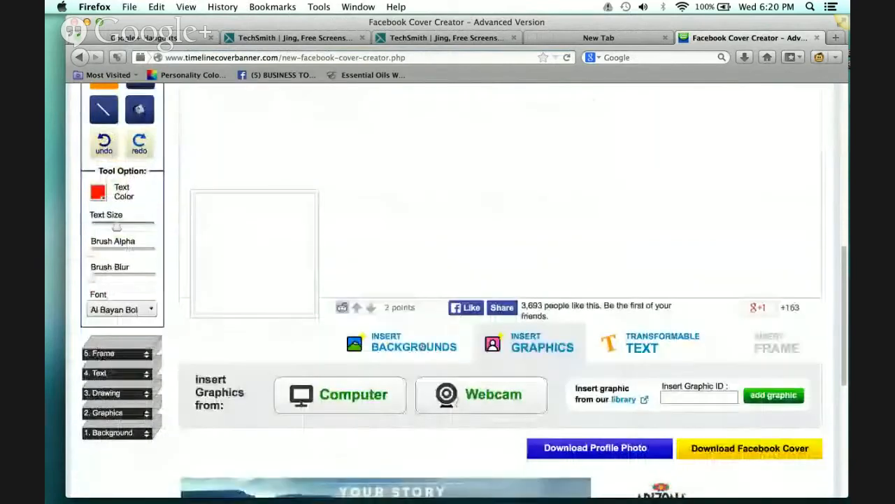
scroll(532, 337, "up", 2)
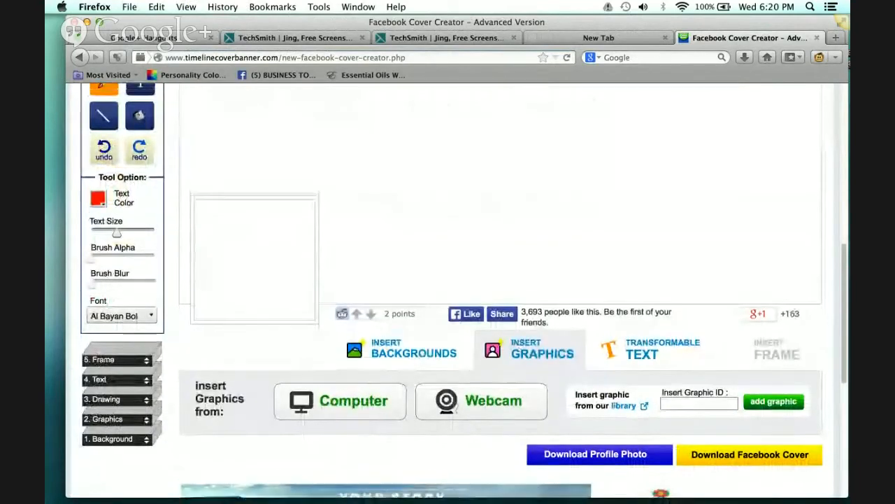
scroll(519, 338, "up", 1)
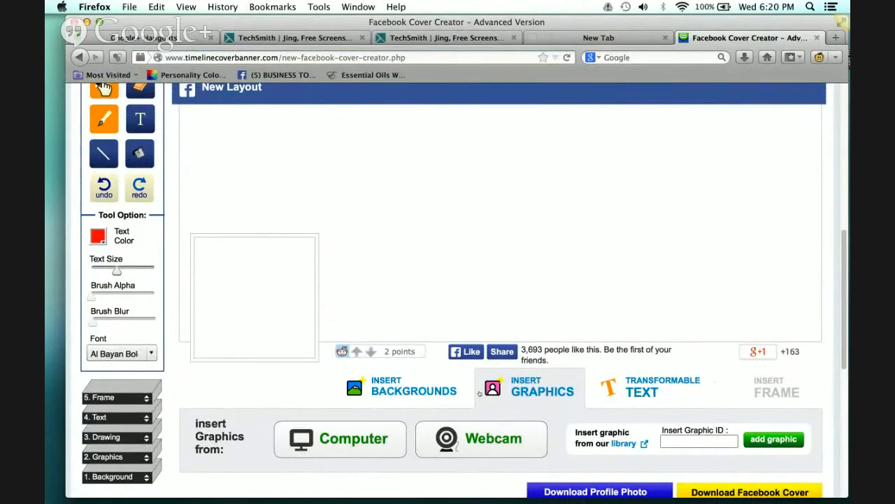
left_click(397, 387)
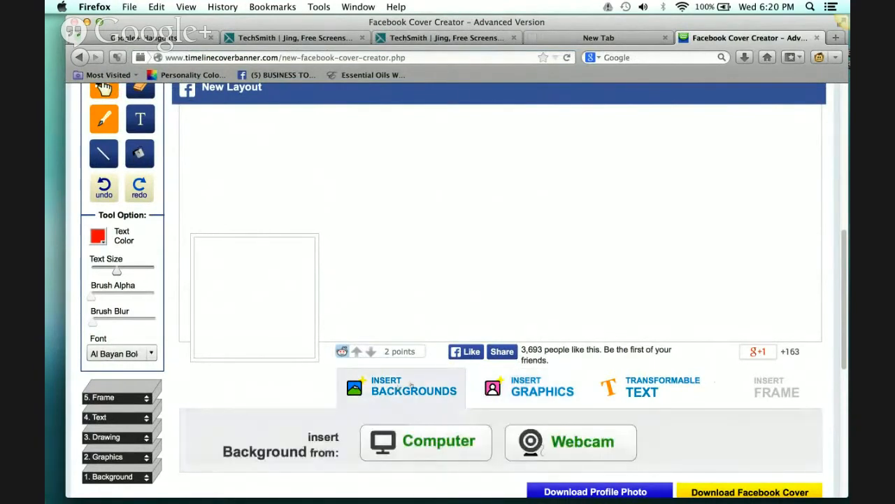
scroll(446, 421, "down", 1)
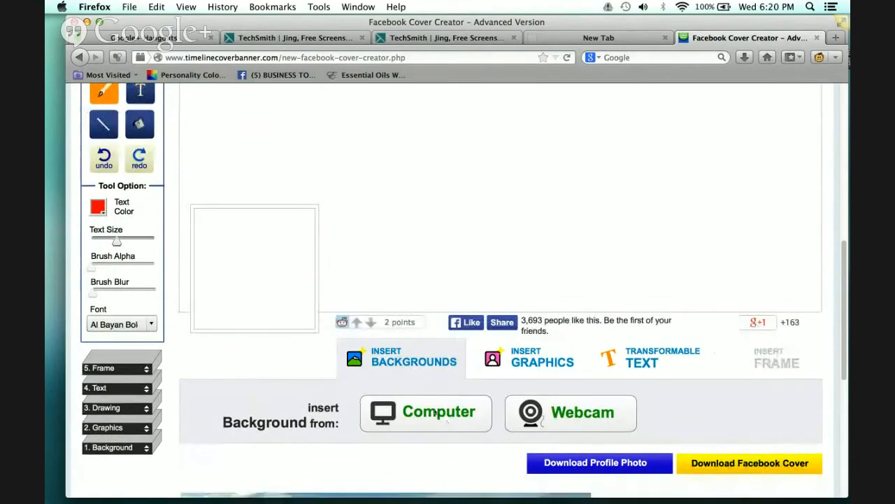
left_click(435, 413)
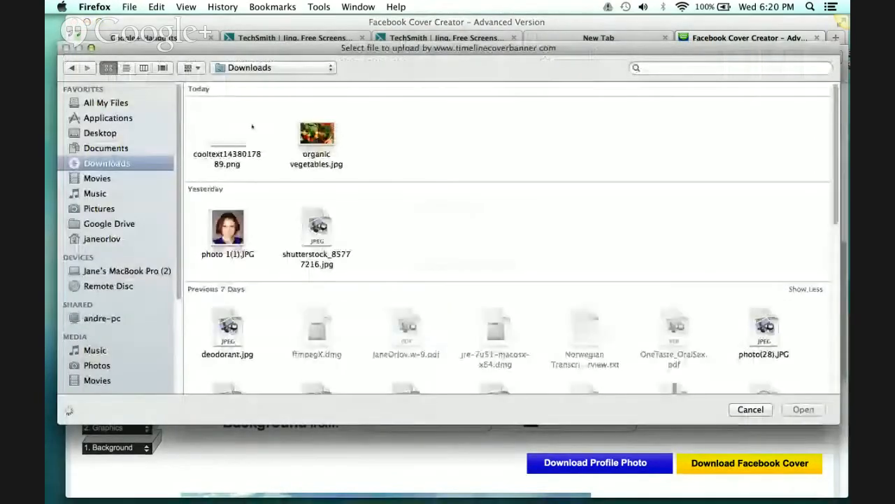
left_click(218, 132)
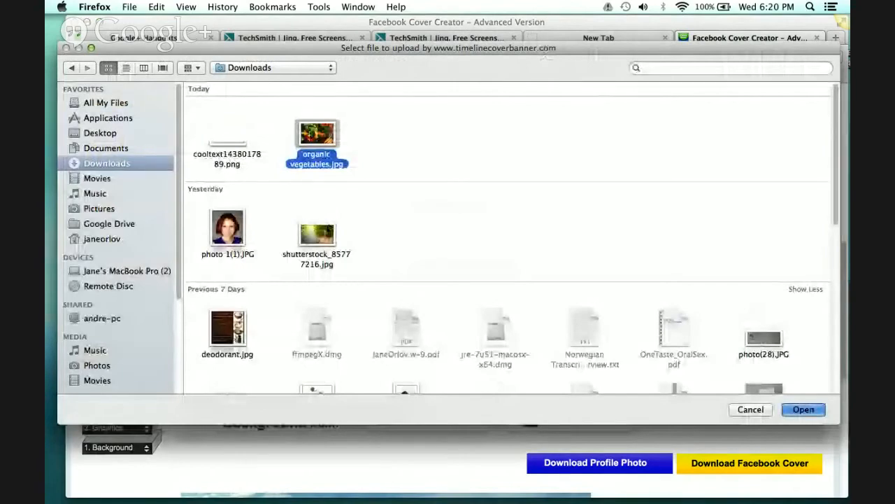
key("Return")
- Open the transformable text options and enter "Join Our Organic Movement" as the text to insert
scroll(416, 239, "up", 1)
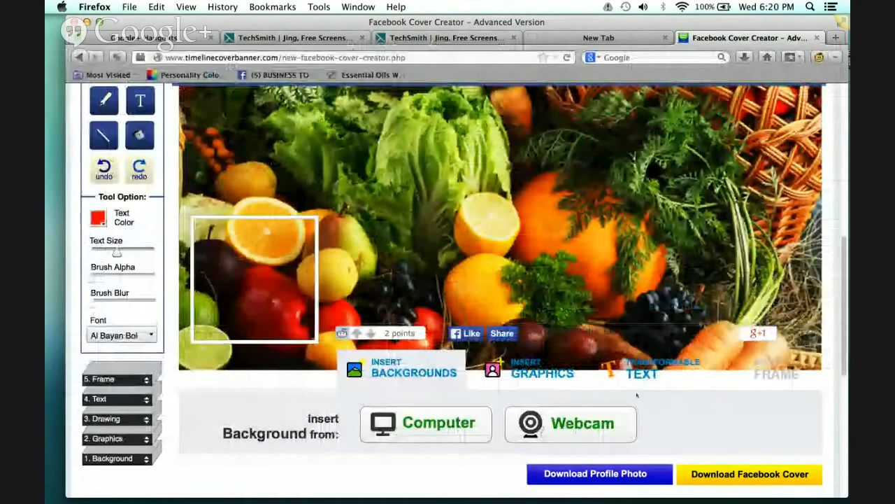
scroll(636, 395, "down", 5)
left_click(629, 277)
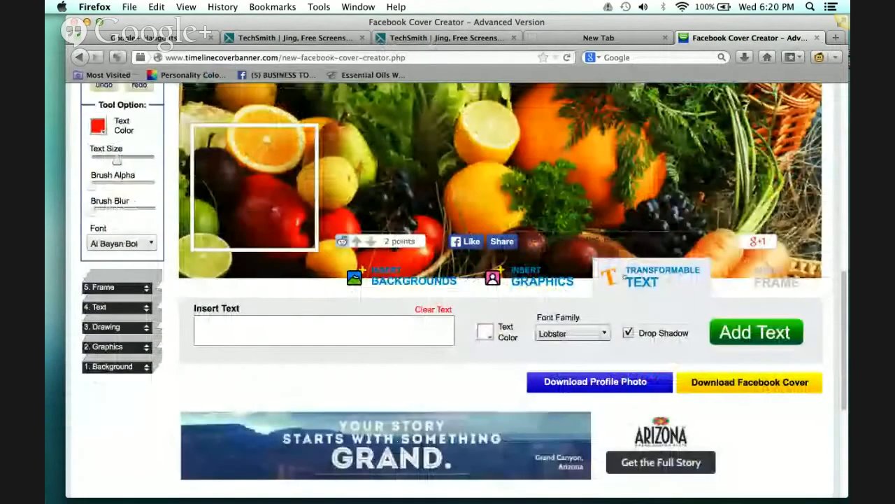
left_click(411, 324)
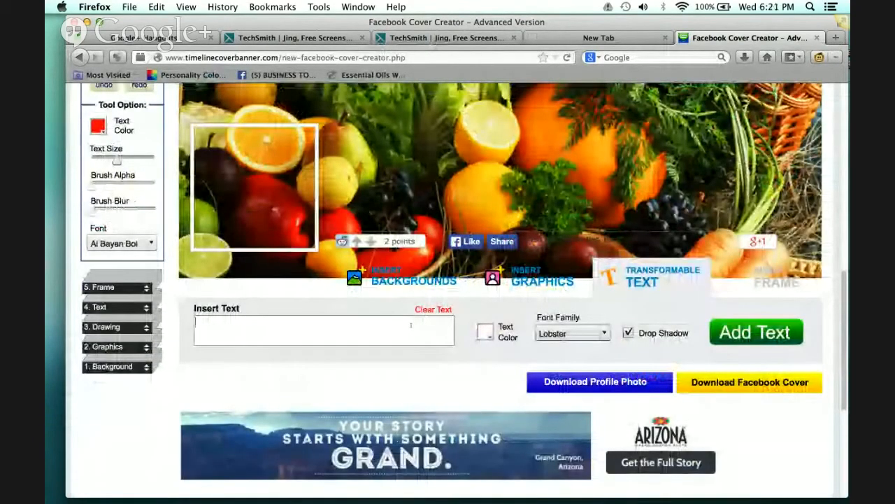
type("Join")
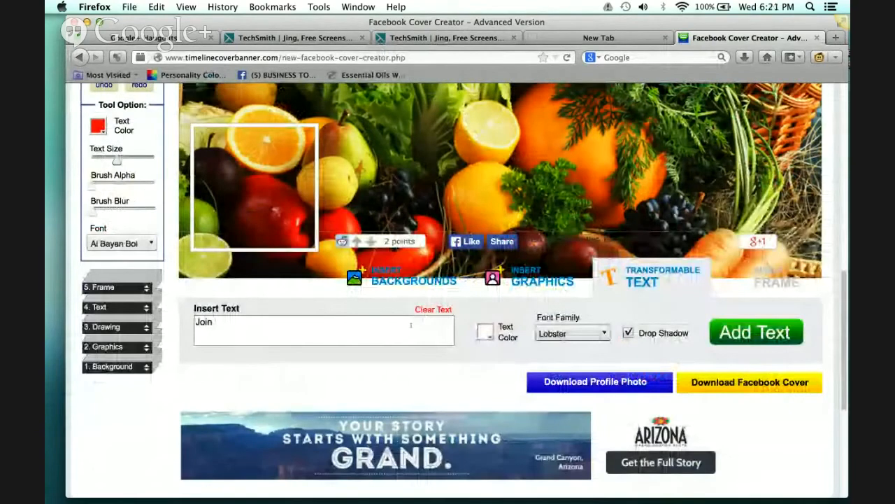
type(" Our Organic Movement")
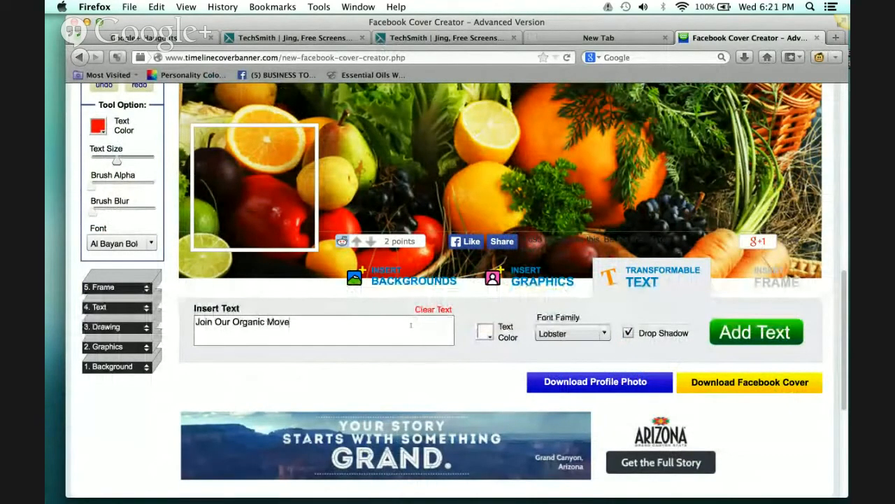
- Set the headline's font family to BitStream and add the text to the cover with its drop shadow
left_click(582, 333)
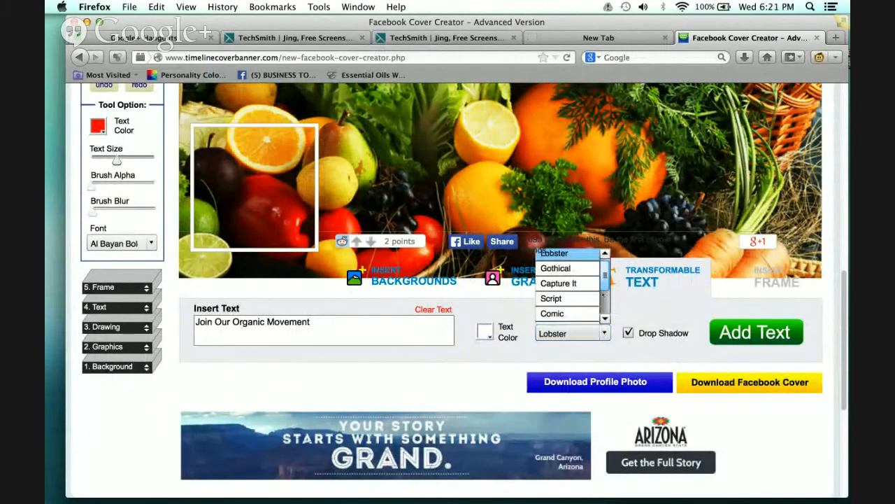
scroll(570, 283, "down", 2)
left_click(587, 288)
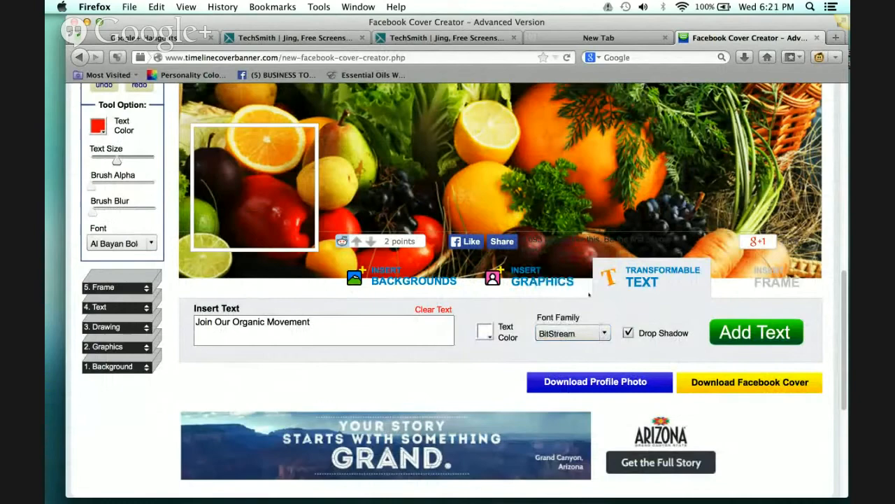
left_click(754, 331)
- Move the headline so that it fits entirely across the upper part of the cover, and deselect it
scroll(747, 326, "up", 1)
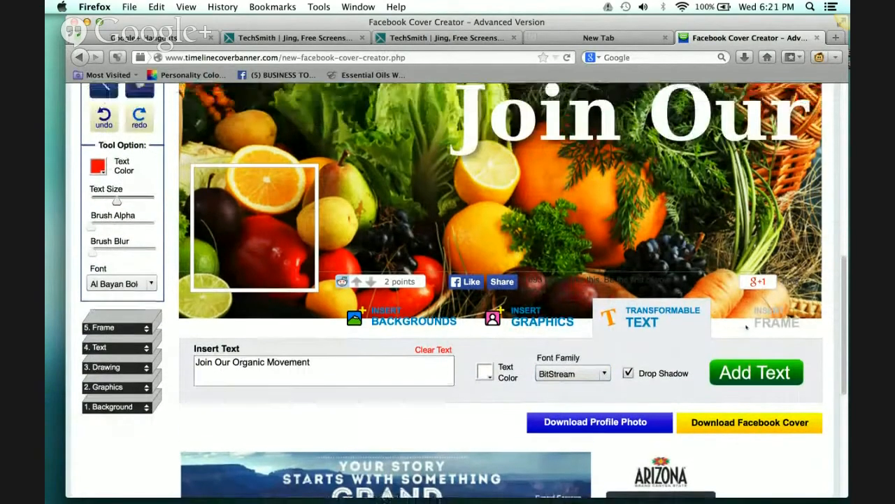
scroll(747, 326, "up", 3)
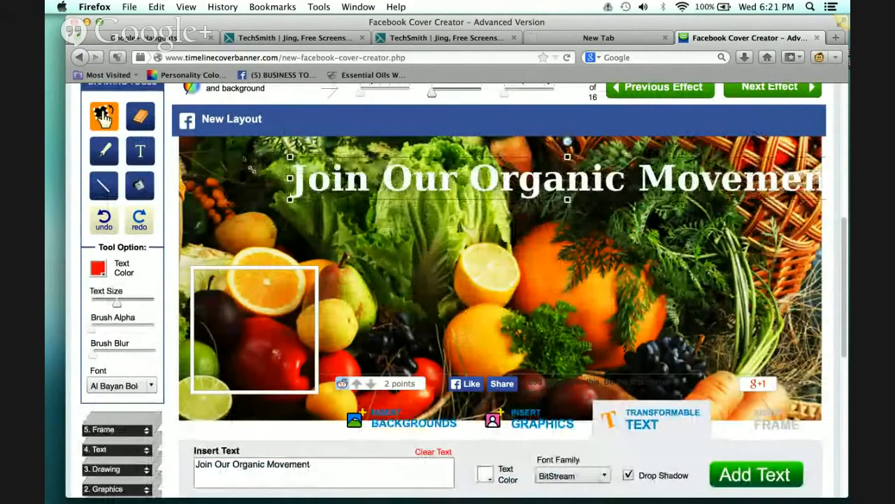
left_click_drag(315, 177, 252, 169)
left_click(524, 285)
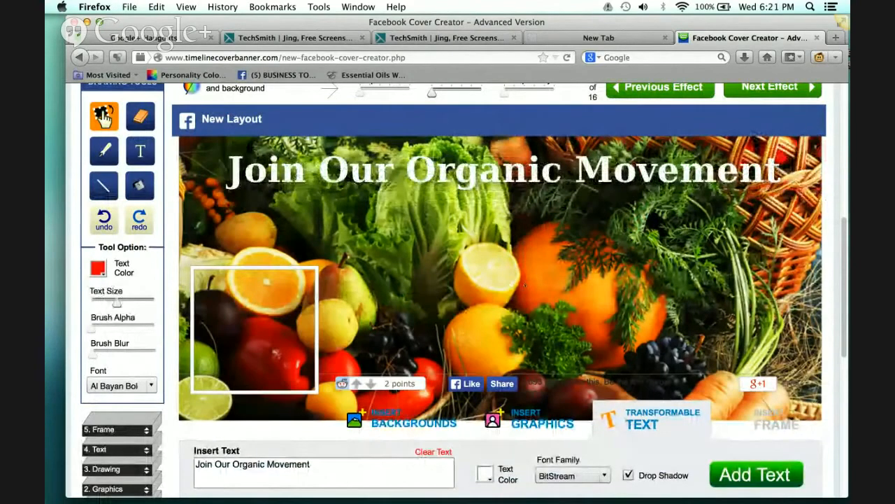
- Insert photo 1(1).JPG from the computer's Downloads folder as a graphic on the cover
scroll(525, 294, "down", 2)
left_click(523, 374)
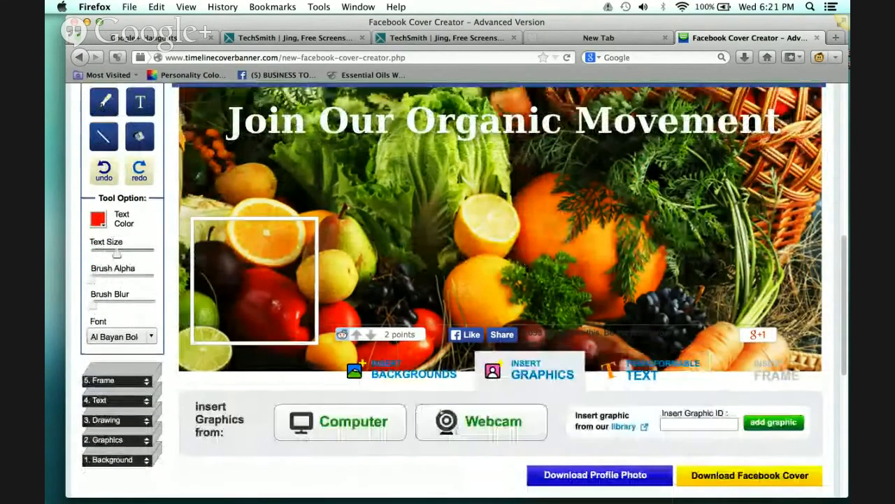
scroll(524, 374, "down", 4)
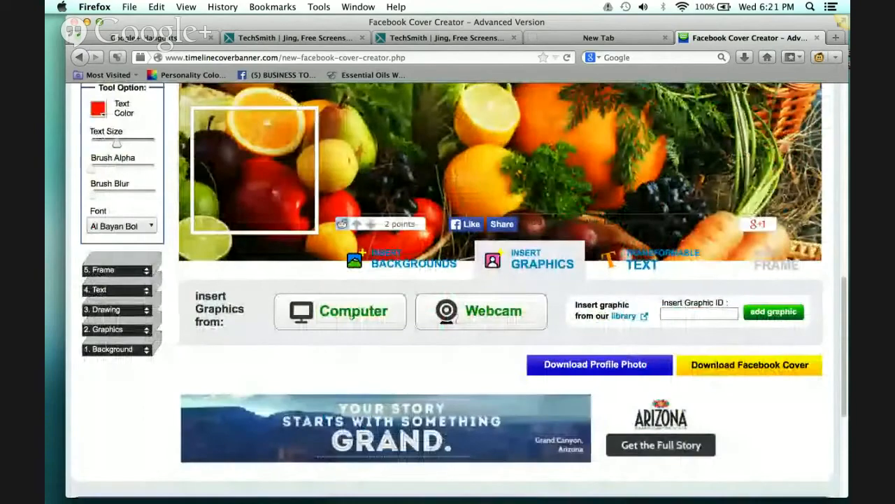
left_click(352, 315)
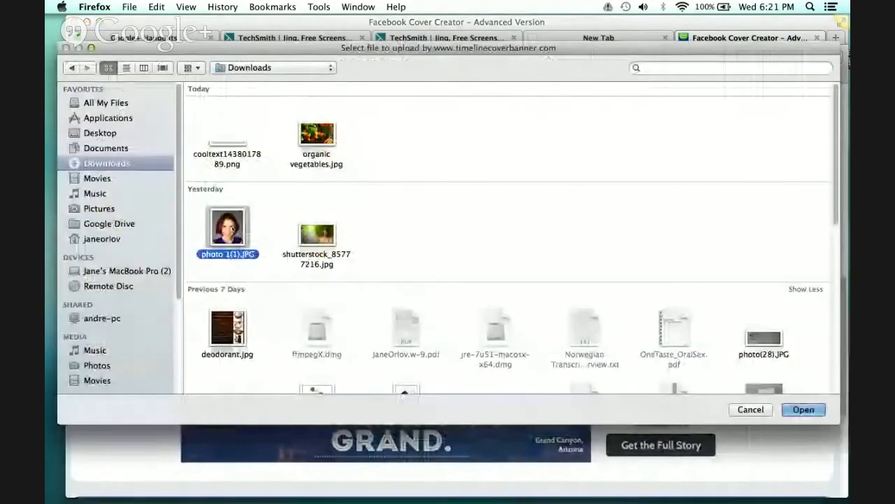
double_click(234, 230)
scroll(423, 229, "up", 4)
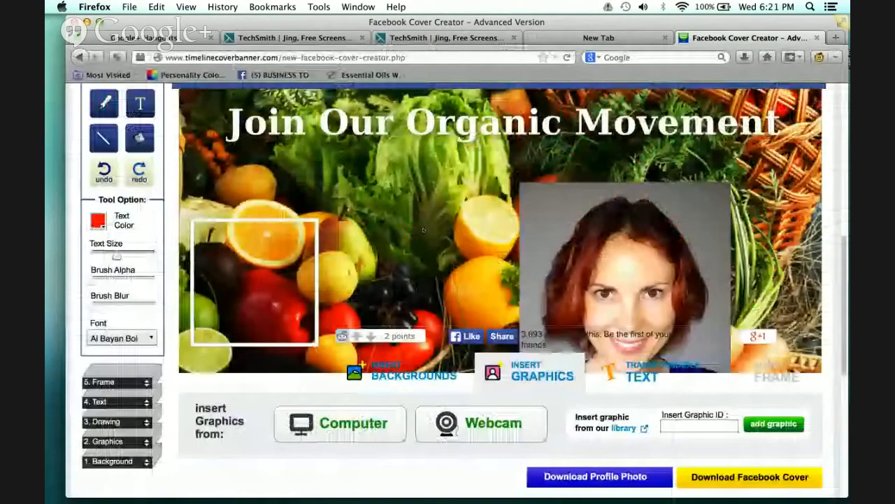
- Shrink the portrait photo, tilt it slightly clockwise and place it below the end of the headline near the cover's right edge
left_click(534, 203)
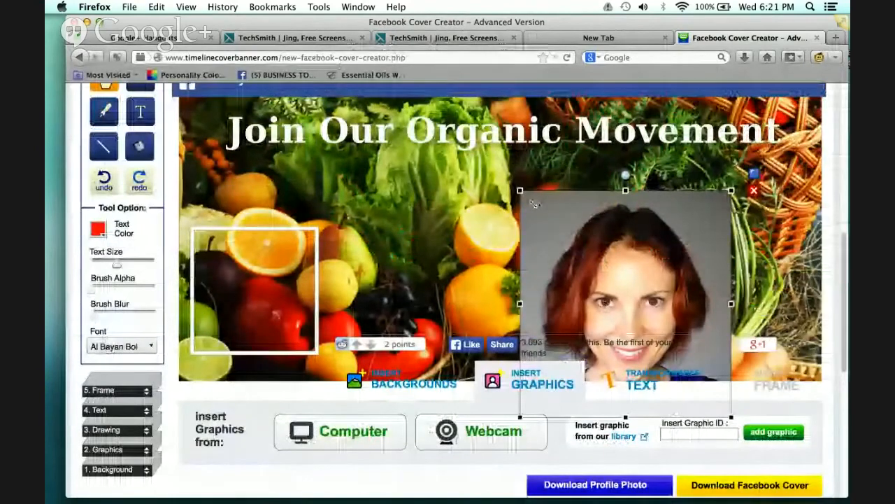
left_click_drag(534, 203, 668, 235)
left_click_drag(675, 282, 773, 207)
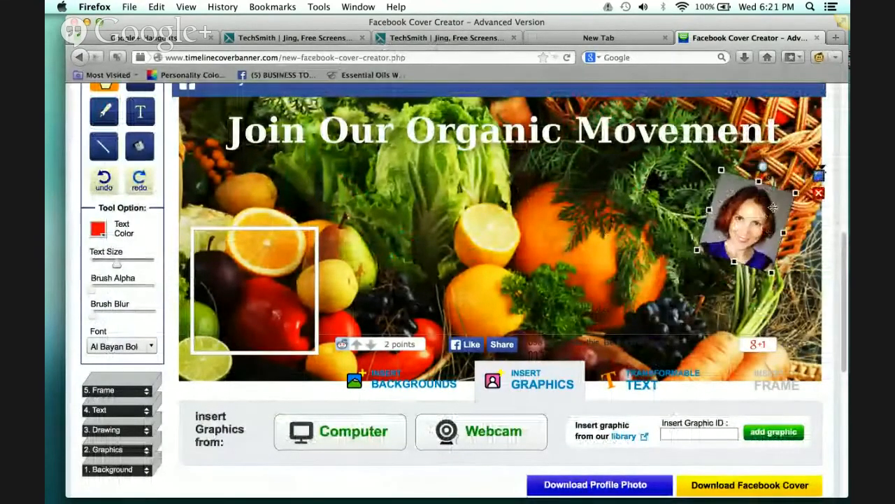
left_click_drag(763, 166, 755, 165)
left_click(671, 182)
scroll(672, 182, "up", 1)
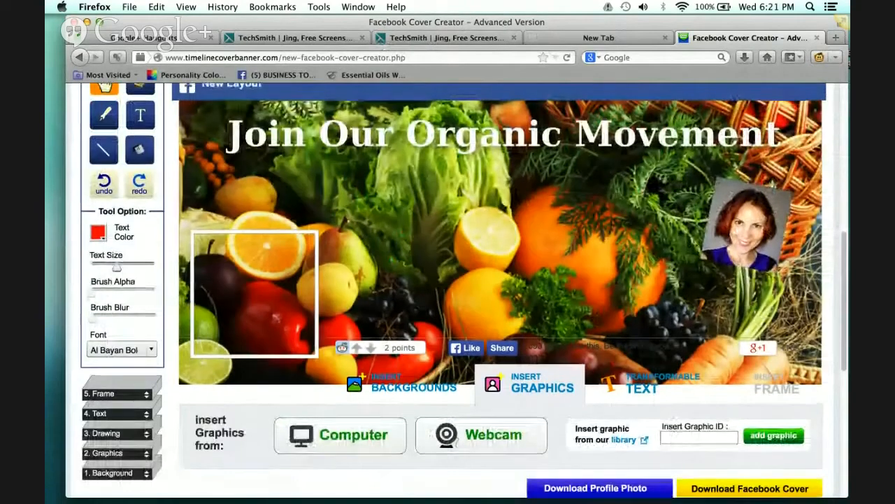
scroll(681, 289, "up", 1)
scroll(736, 465, "down", 1)
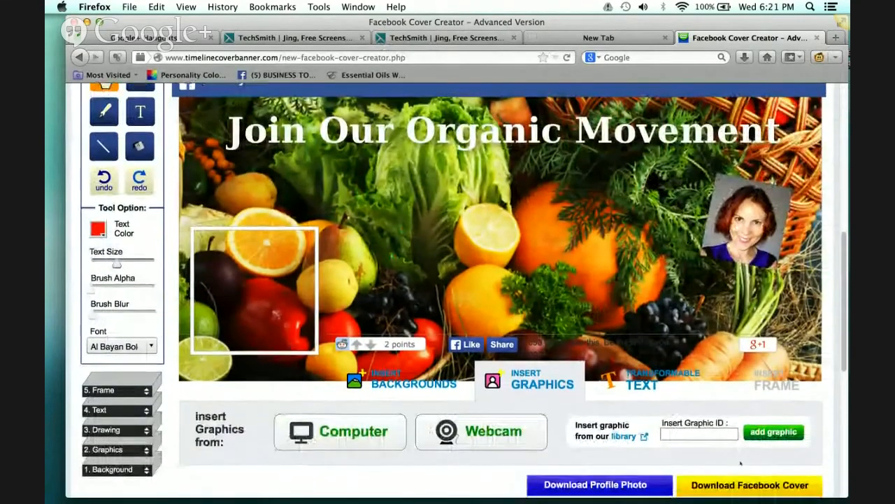
- Download the finished Facebook cover to the Downloads folder as facebook cover new.png
scroll(740, 462, "down", 3)
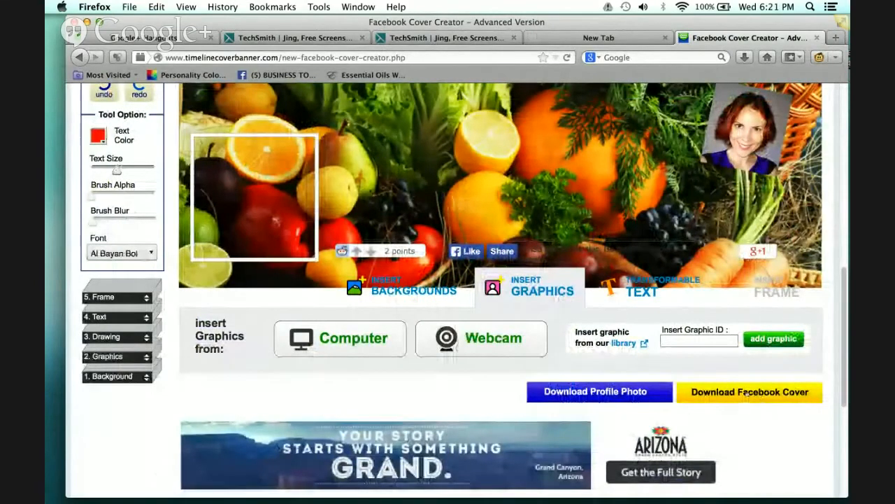
left_click(747, 393)
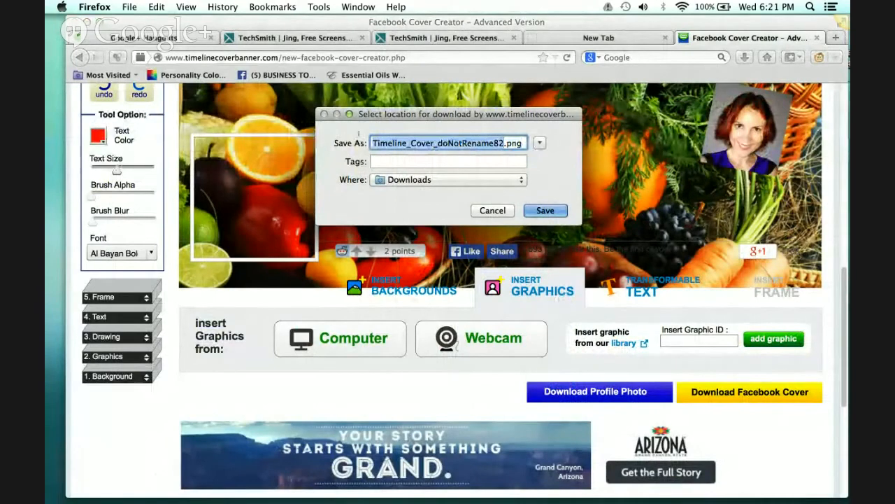
type("facebook ")
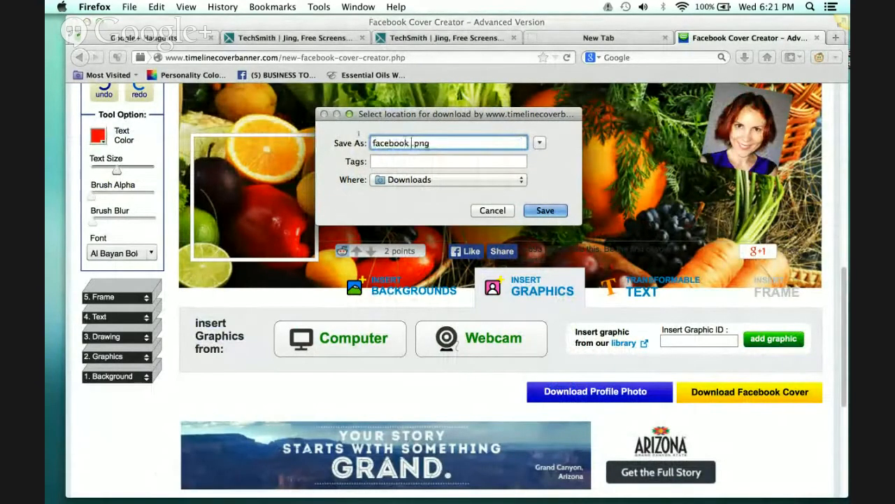
type("cover new")
left_click(547, 210)
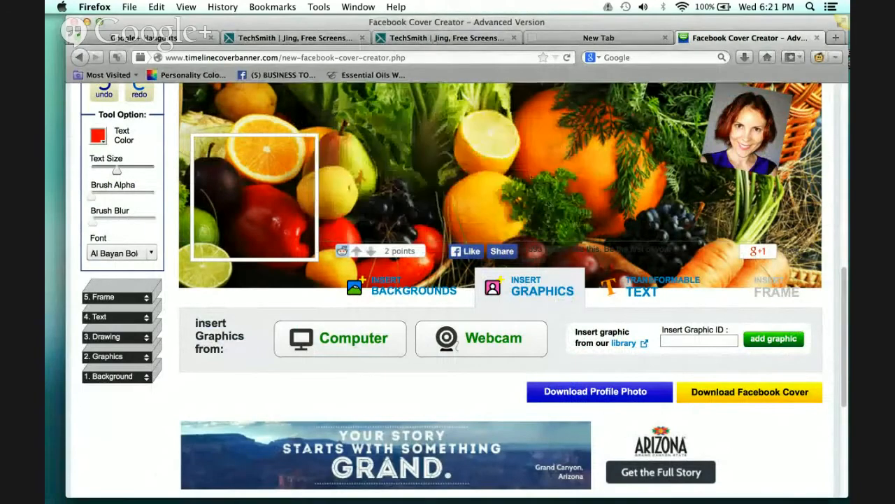
- Switch to Finder and check the Downloads and Desktop folders for the saved cover file
mouse_move(45, 68)
left_click(58, 44)
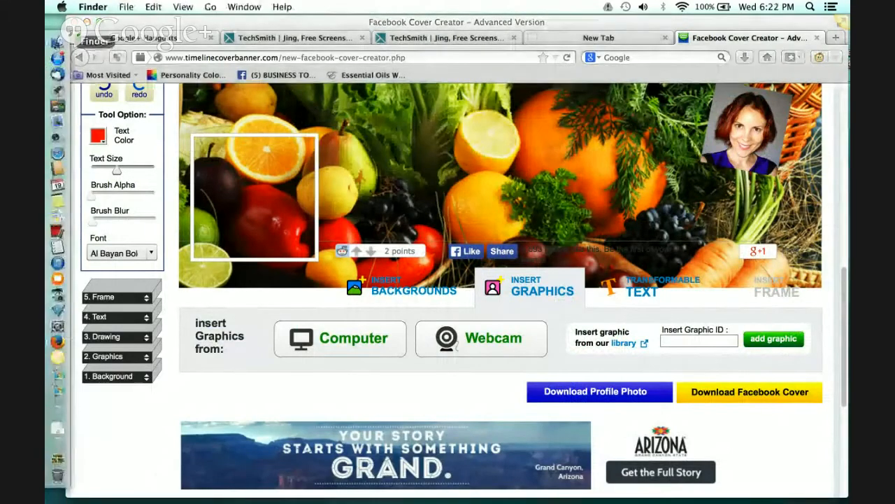
left_click(162, 154)
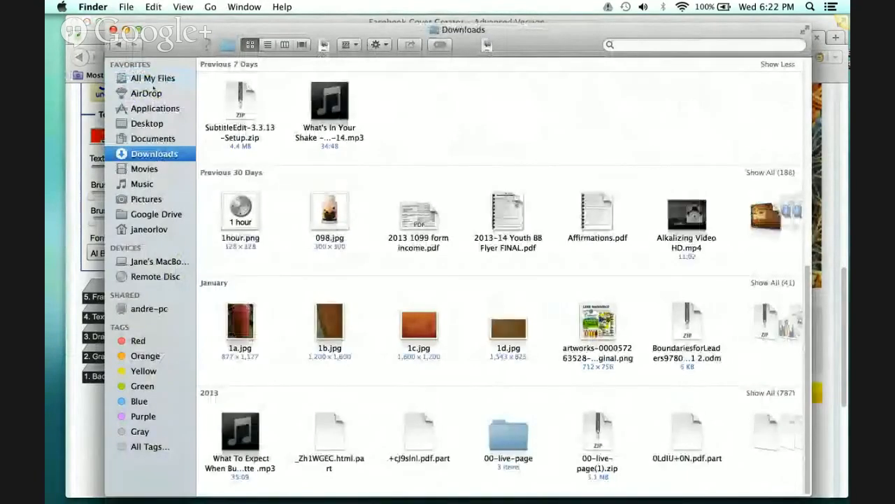
left_click(145, 92)
left_click(149, 124)
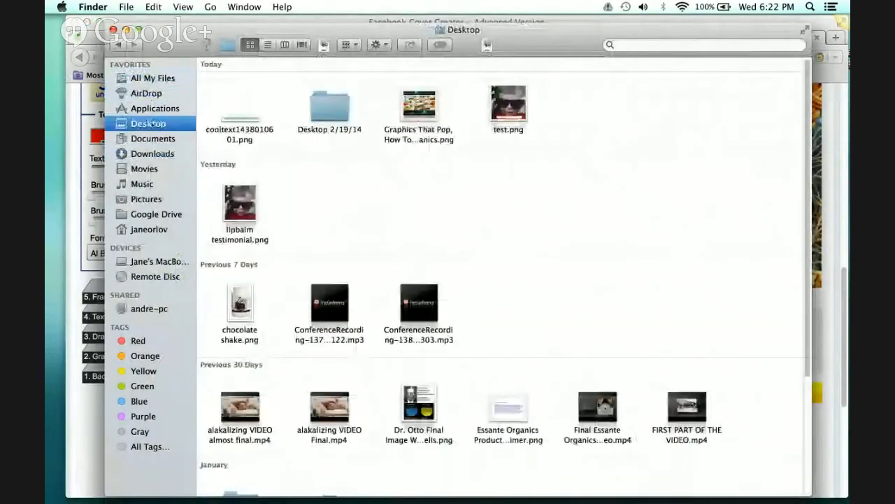
- Search this Mac for "facebook cover"
left_click(645, 45)
type("t")
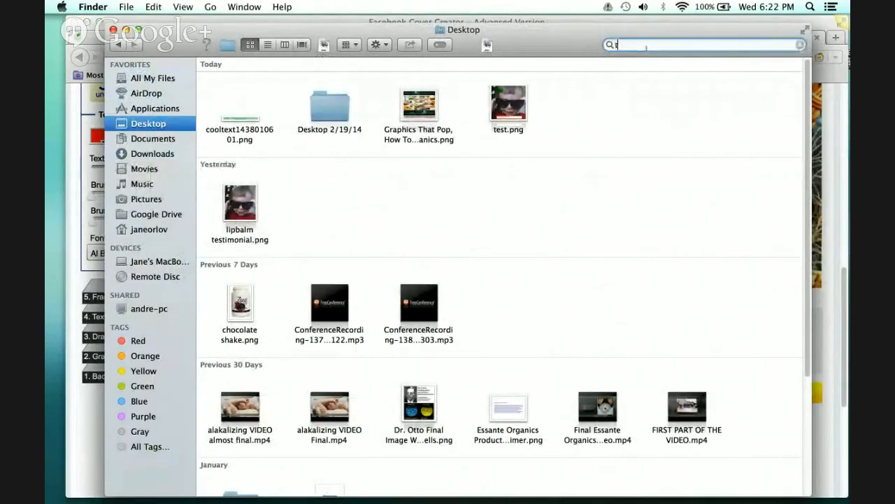
type("im")
key("BackSpace")
key("BackSpace")
key("BackSpace")
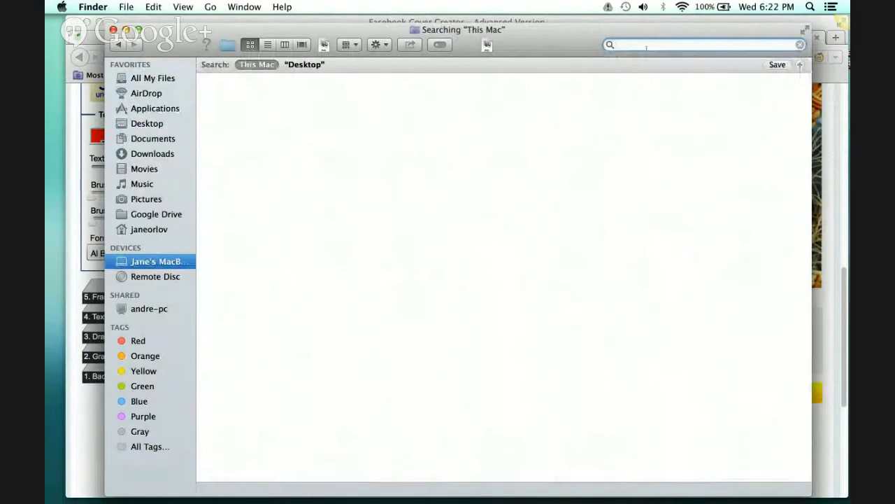
type("faceb")
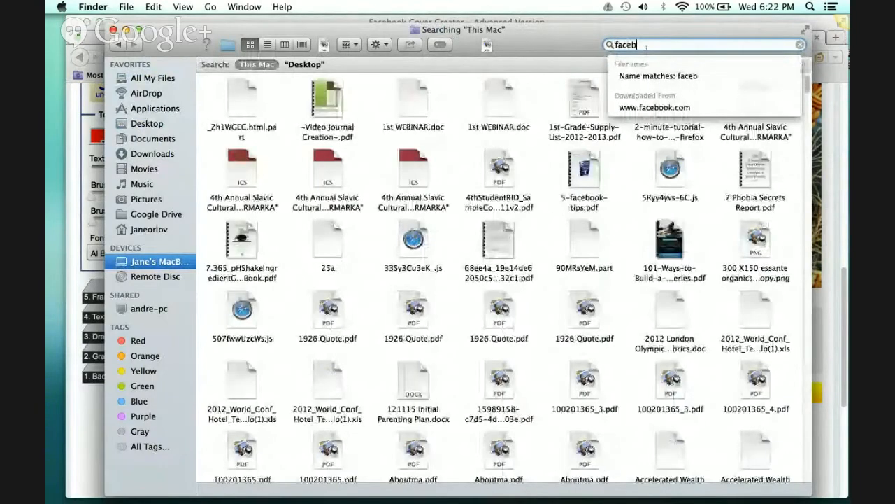
type("ook cover")
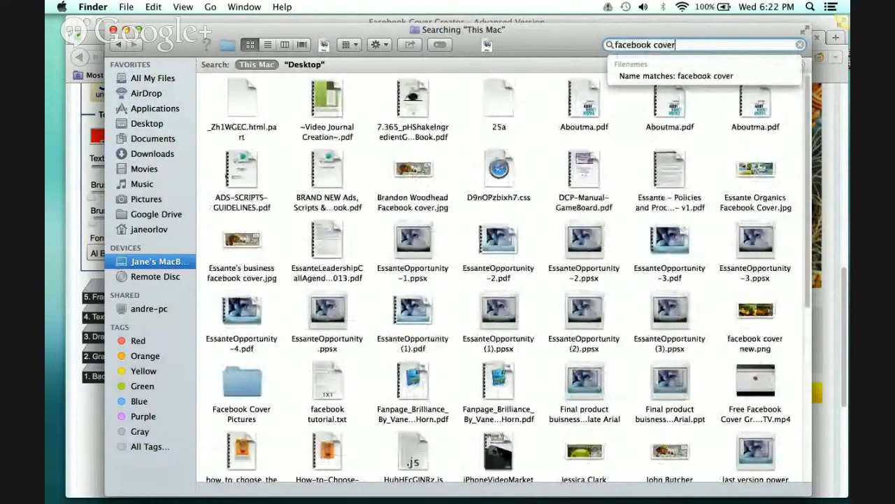
- Look through the Desktop folder's files for the saved cover and open the Applications folder
left_click(143, 123)
scroll(382, 153, "down", 5)
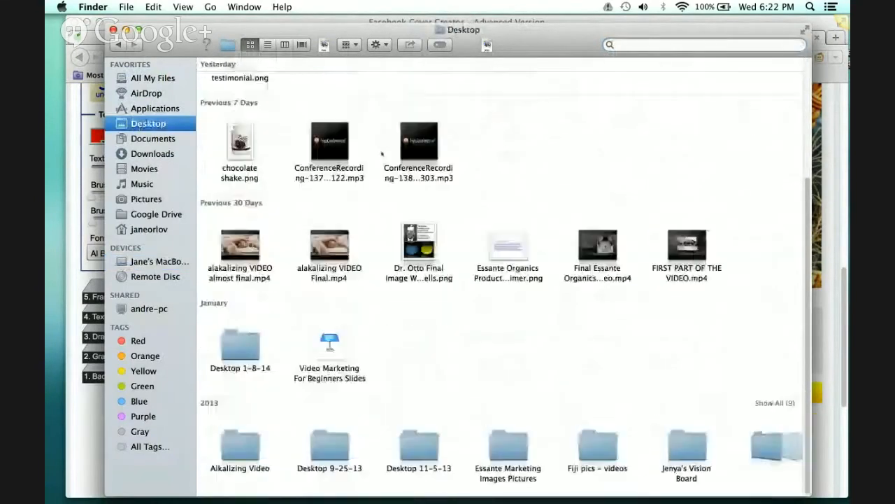
scroll(382, 153, "up", 5)
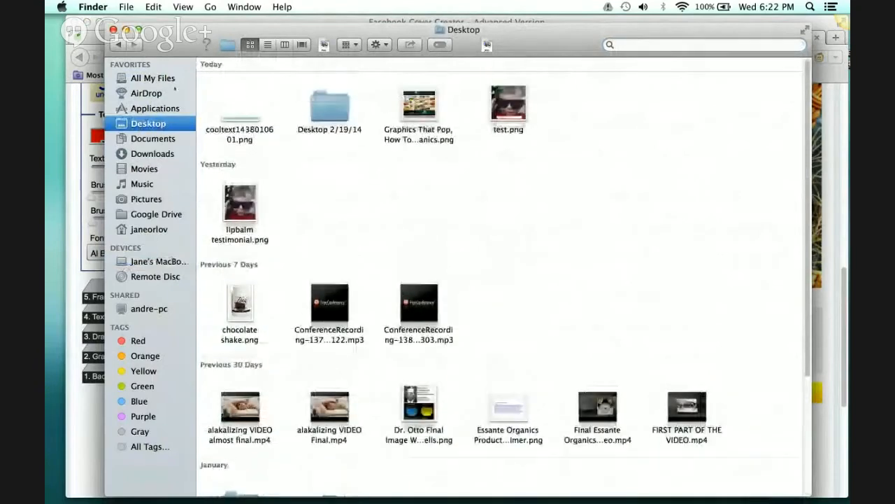
left_click(155, 109)
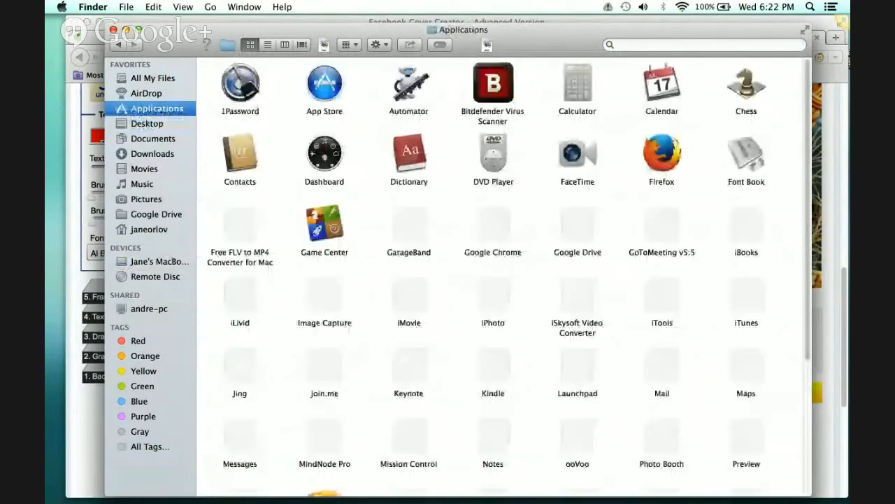
left_click(155, 154)
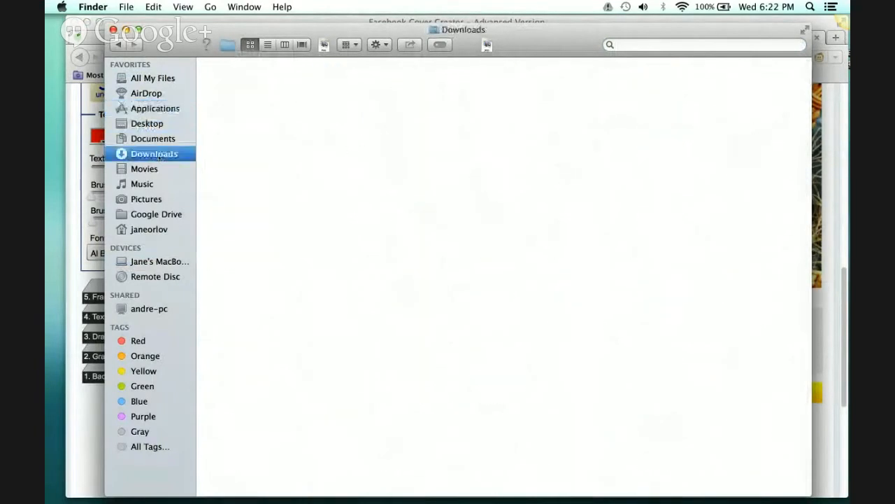
left_click(632, 44)
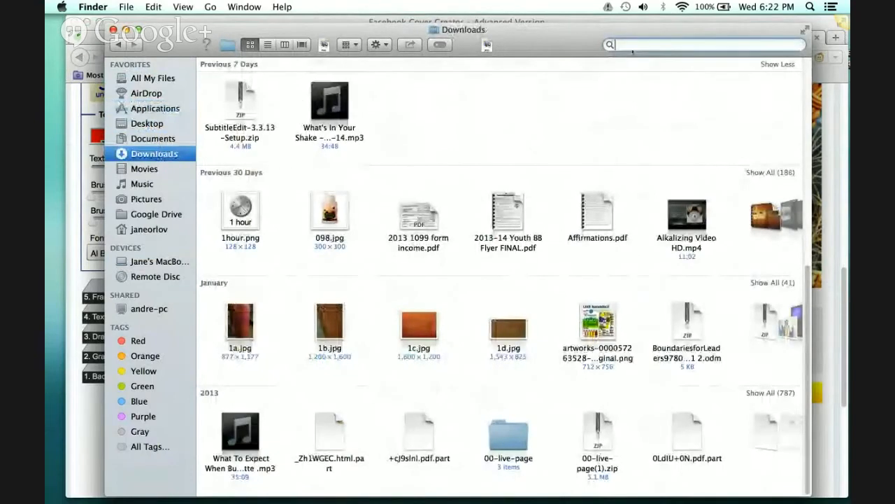
type("faae")
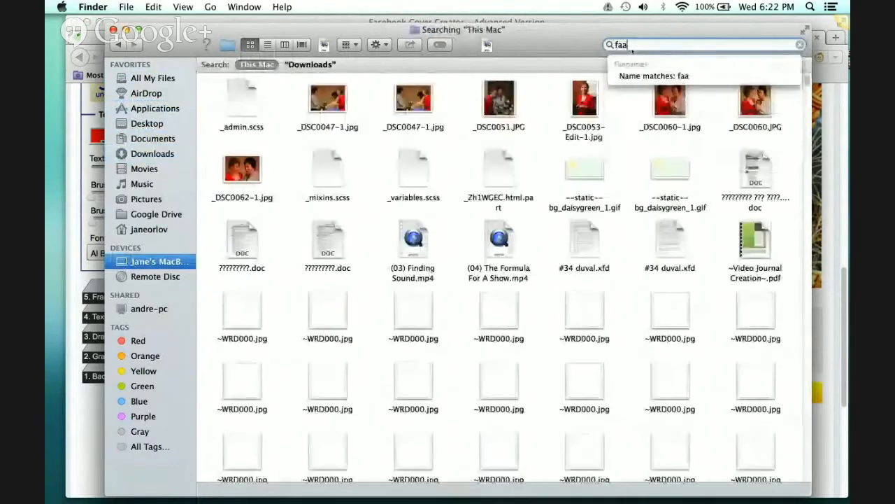
key("BackSpace")
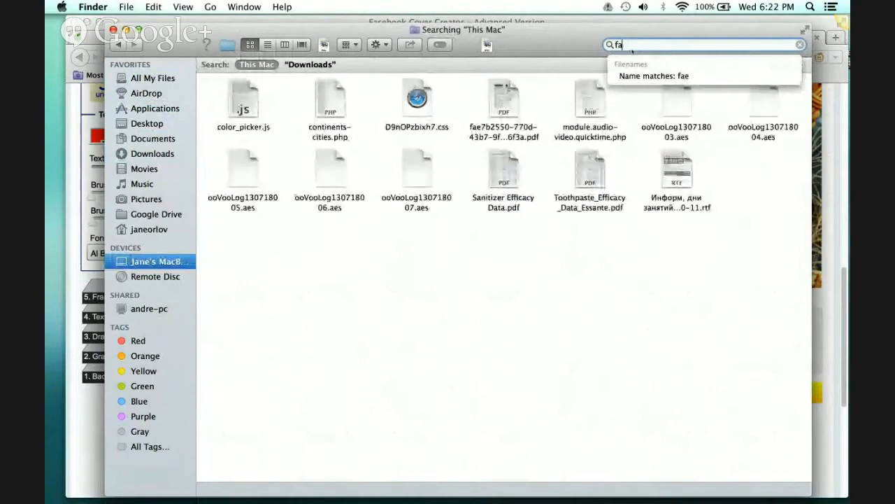
key("BackSpace")
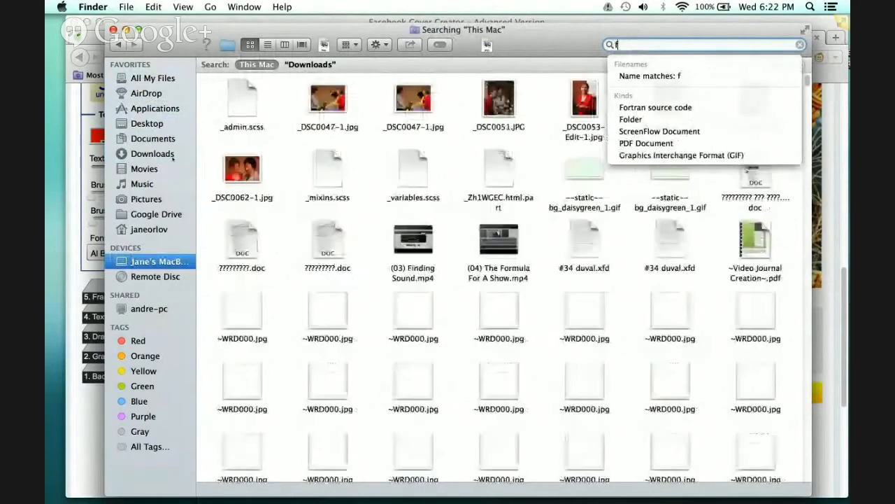
- Search this Mac for "facebook cover new"
left_click(167, 155)
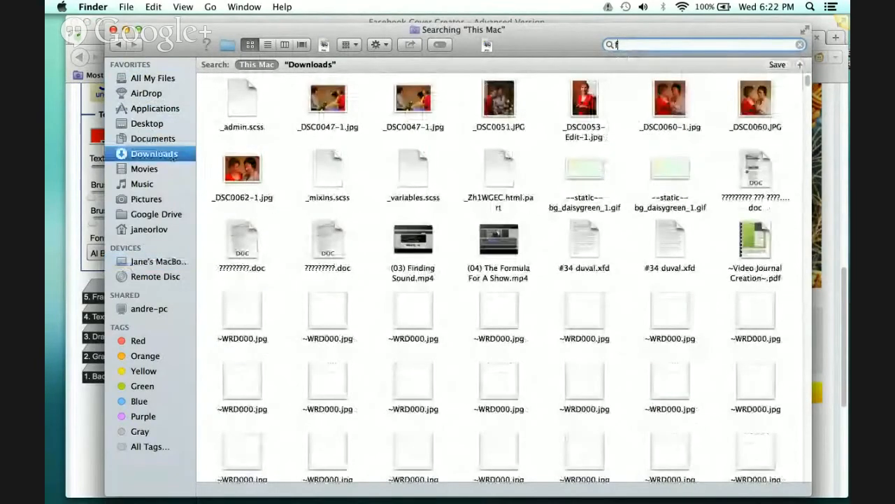
key("BackSpace")
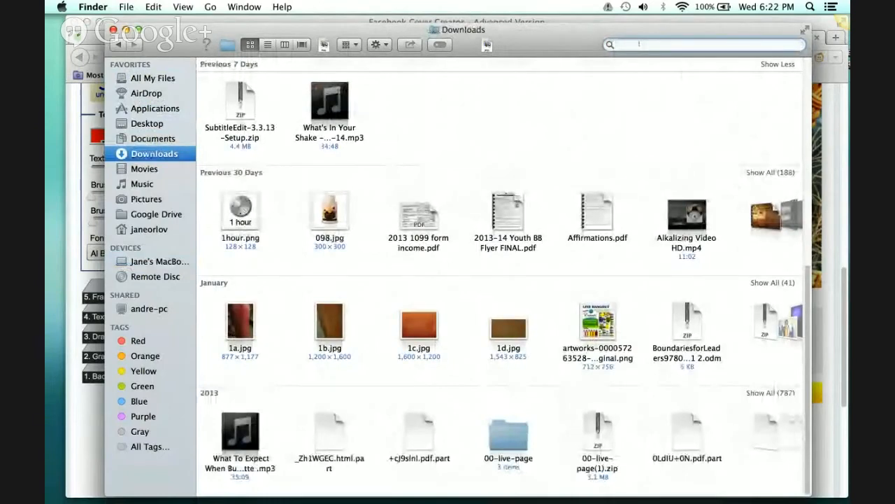
type("facebook")
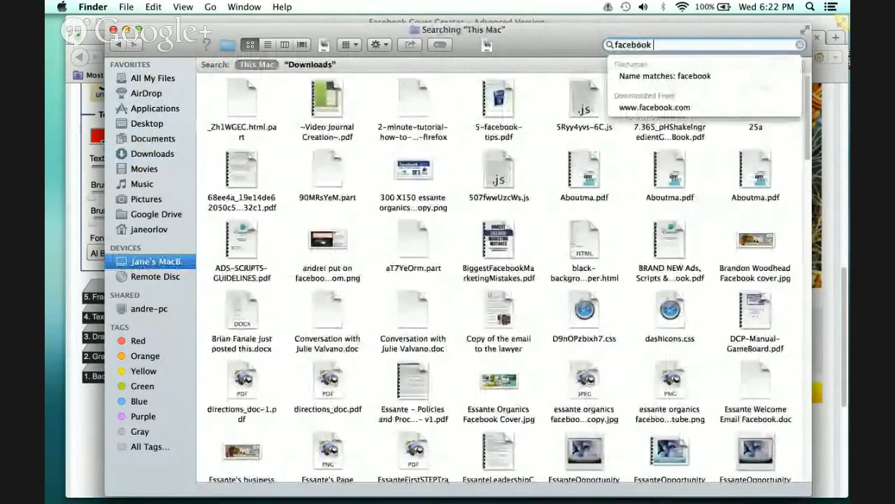
type(" cover new")
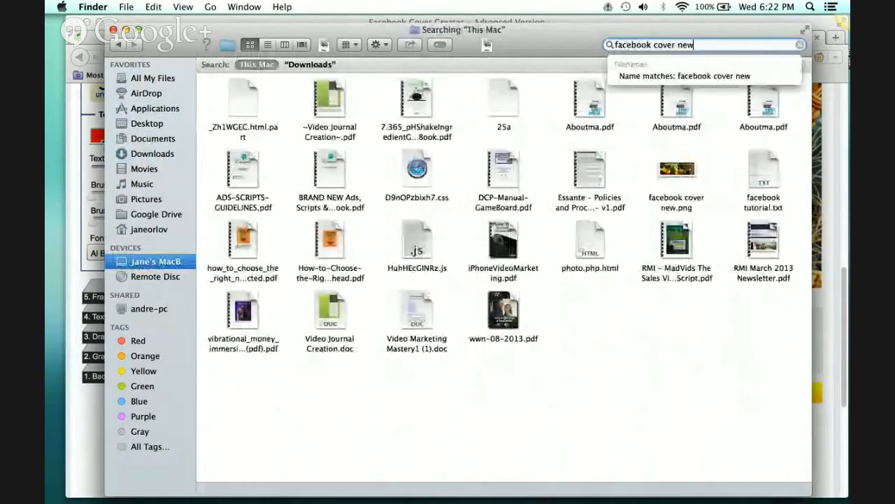
- Open facebook cover new.png from the results to view it enlarged, and close the preview
double_click(677, 170)
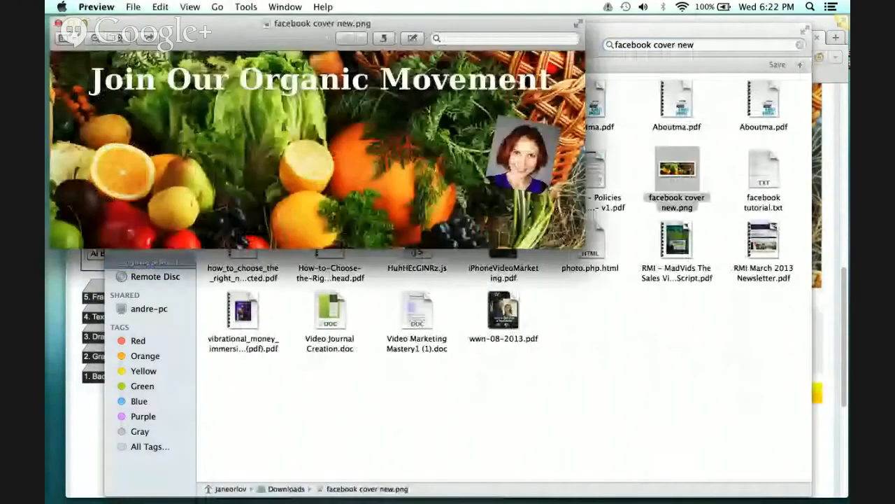
left_click_drag(585, 248, 633, 278)
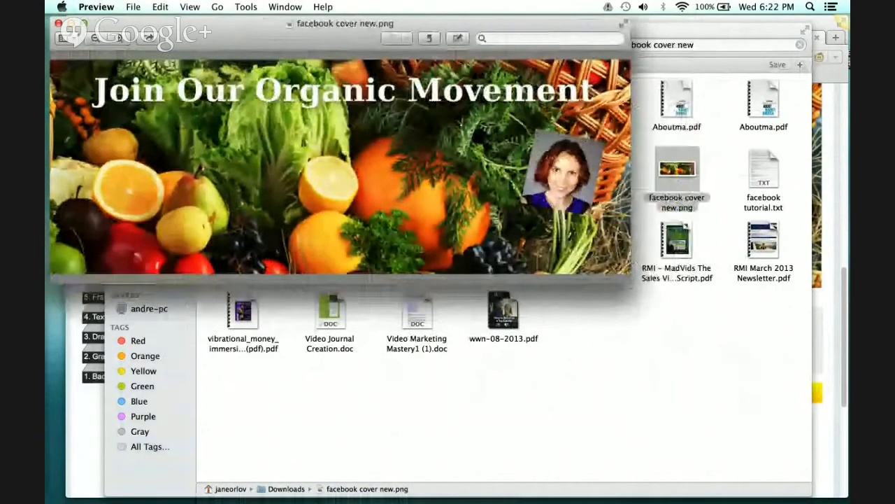
left_click_drag(427, 24, 537, 63)
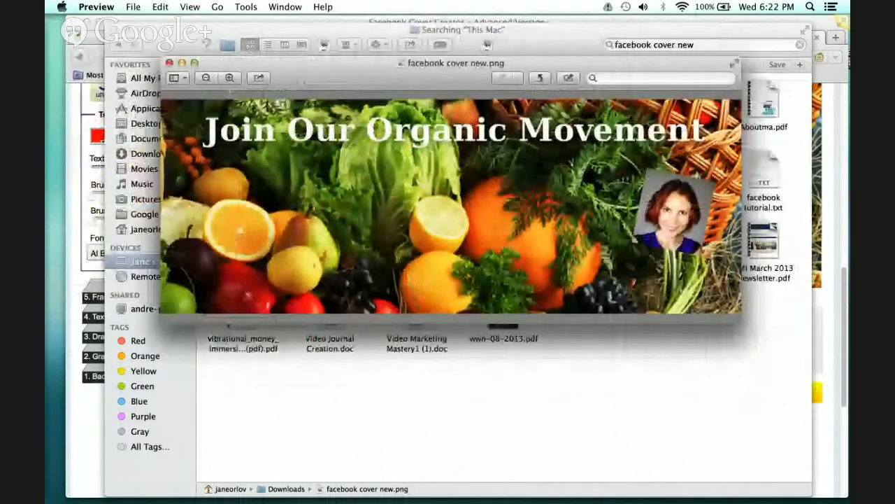
left_click_drag(163, 66, 172, 65)
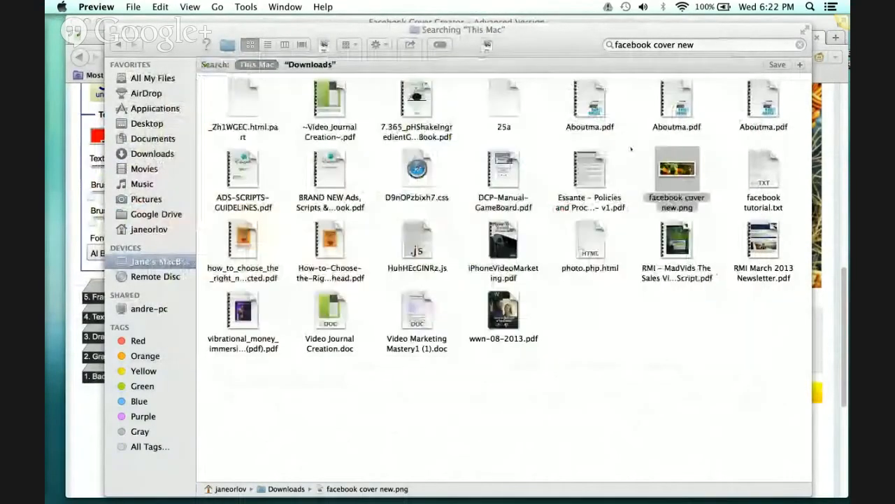
- Switch to Firefox, shrink the "Join Our Organic Movement" headline and move it and the portrait photo close together near the cover's centre
left_click(831, 121)
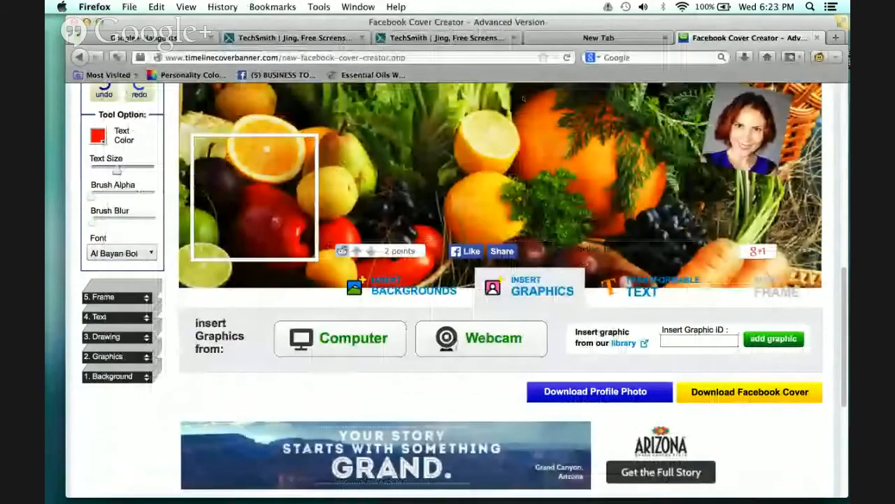
scroll(523, 98, "up", 2)
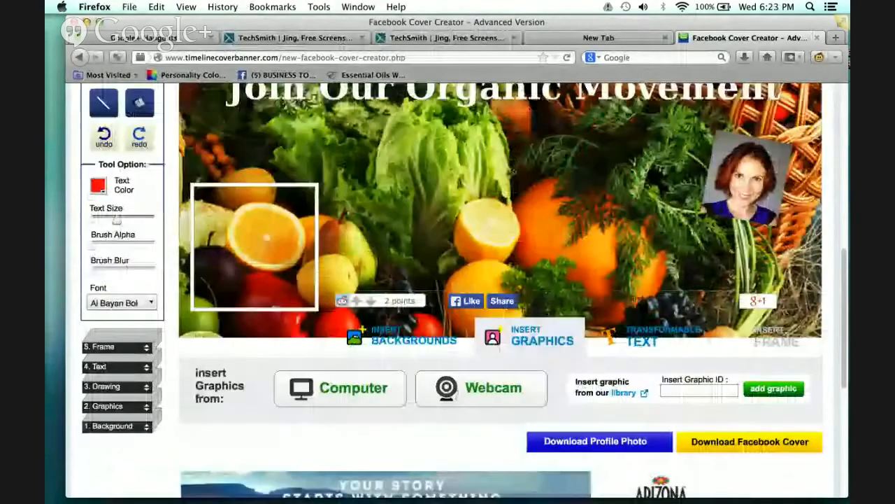
scroll(463, 197, "up", 4)
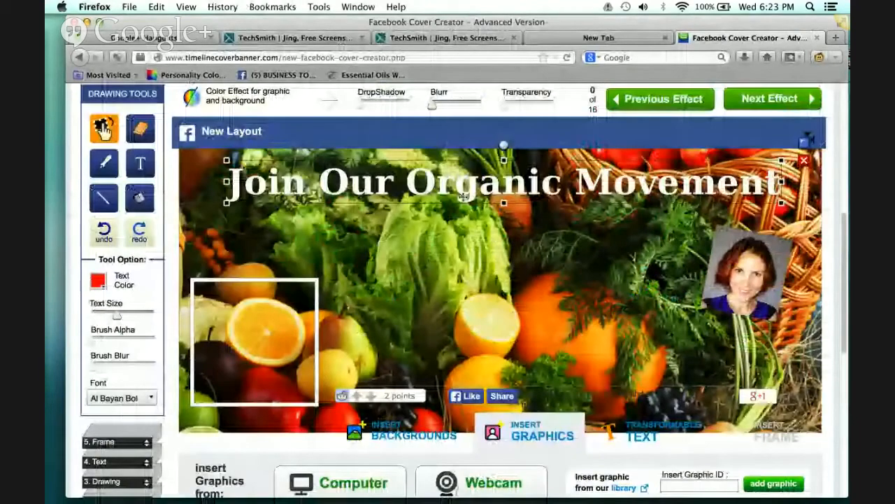
left_click_drag(781, 202, 651, 193)
left_click_drag(560, 183, 590, 212)
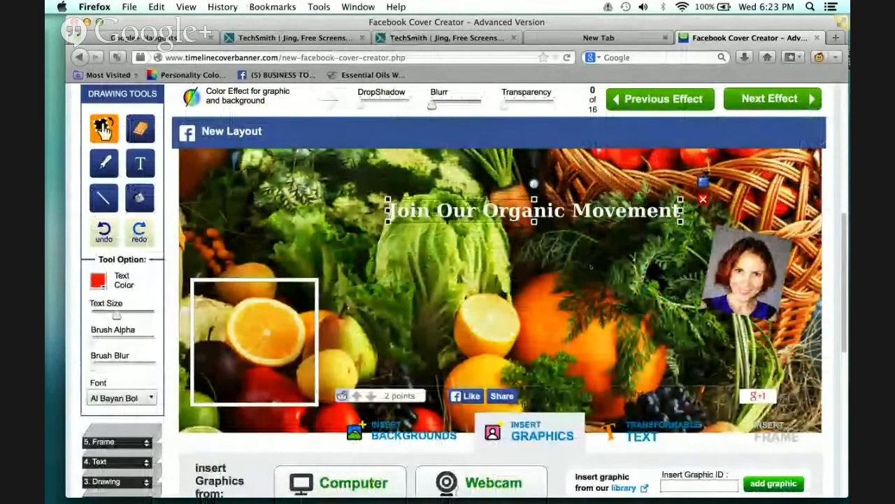
left_click_drag(759, 280, 537, 291)
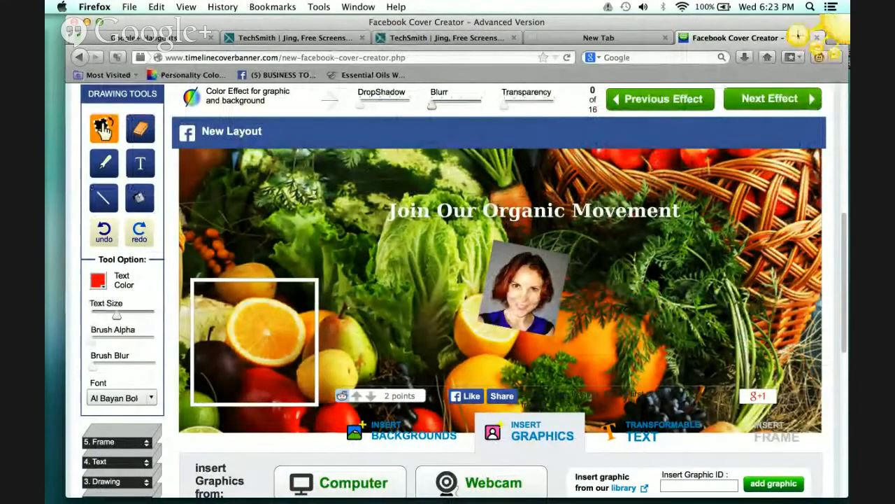
- Capture the cover area around the headline and portrait as a Jing image of about 1030 x 574 pixels
left_click(794, 38)
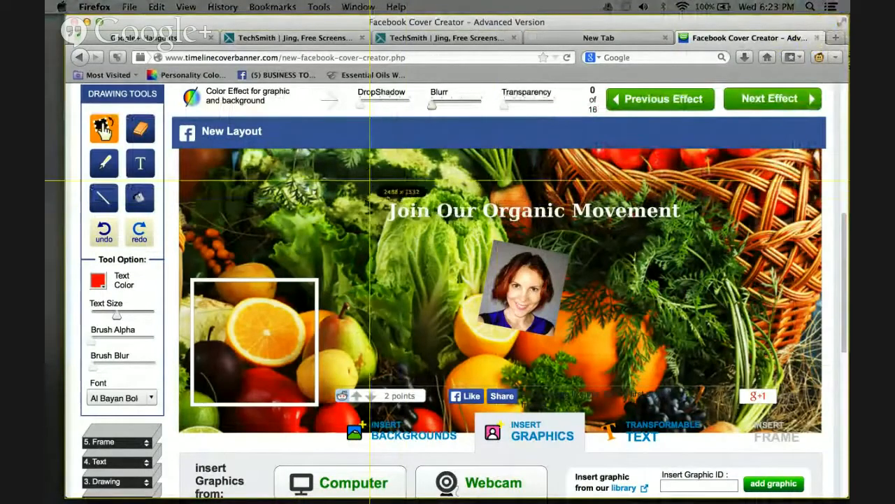
left_click_drag(369, 181, 696, 361)
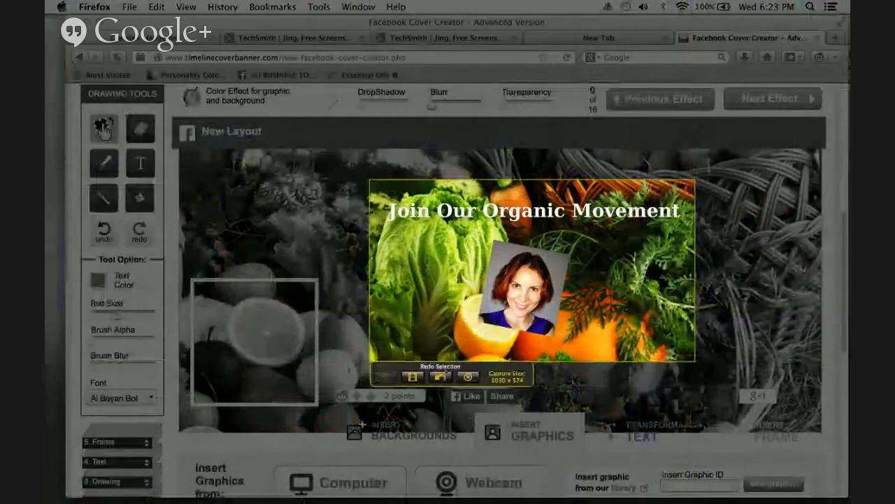
left_click(386, 377)
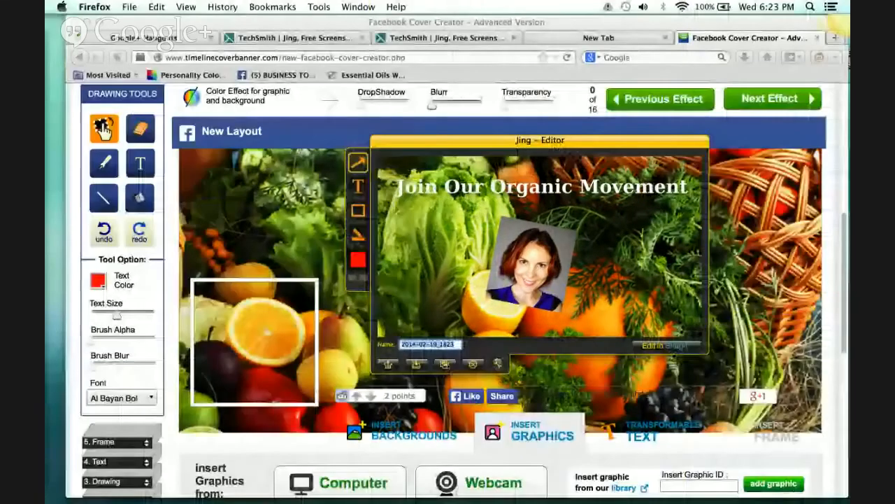
- Name the Jing capture "jing test" and save it to the Desktop
type("jin")
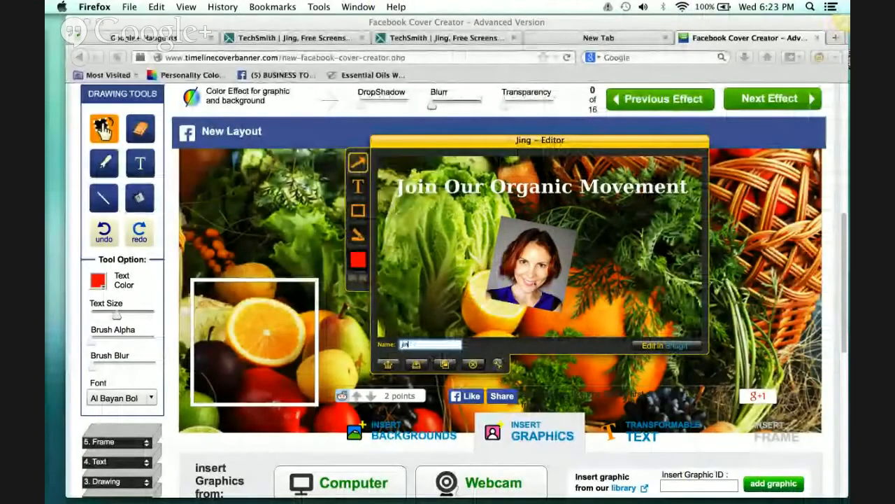
type("g test")
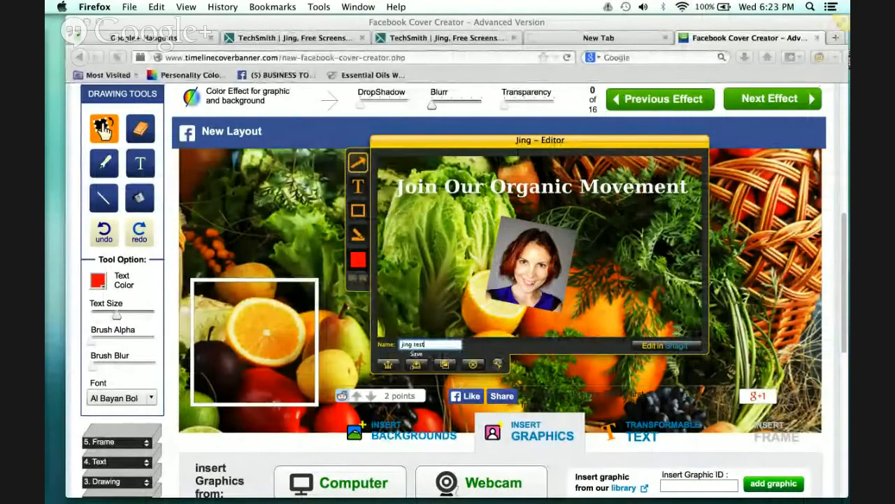
left_click(416, 364)
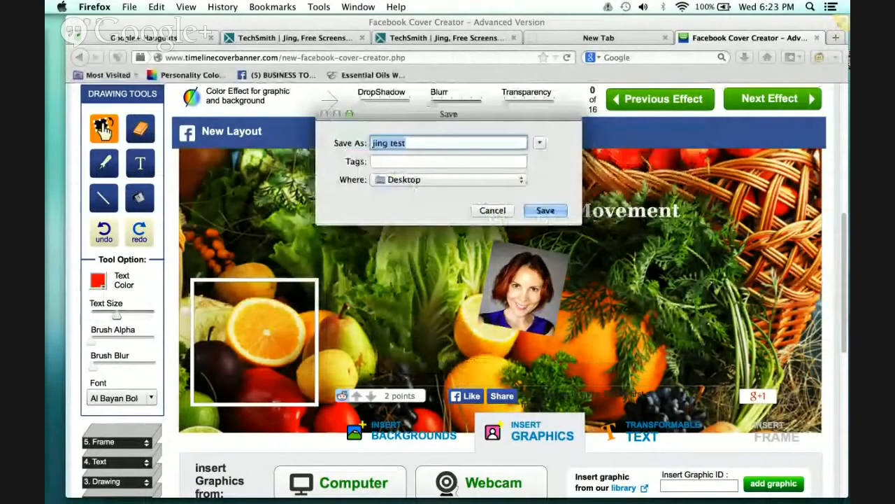
left_click(548, 212)
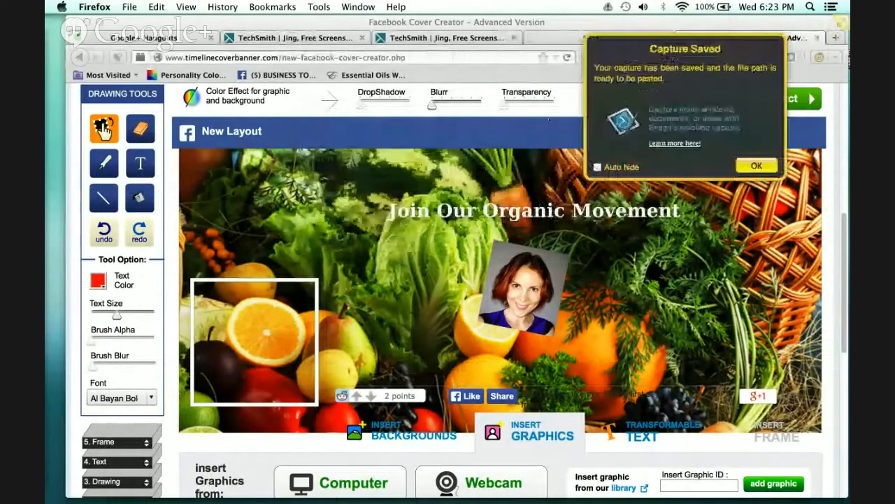
left_click(757, 166)
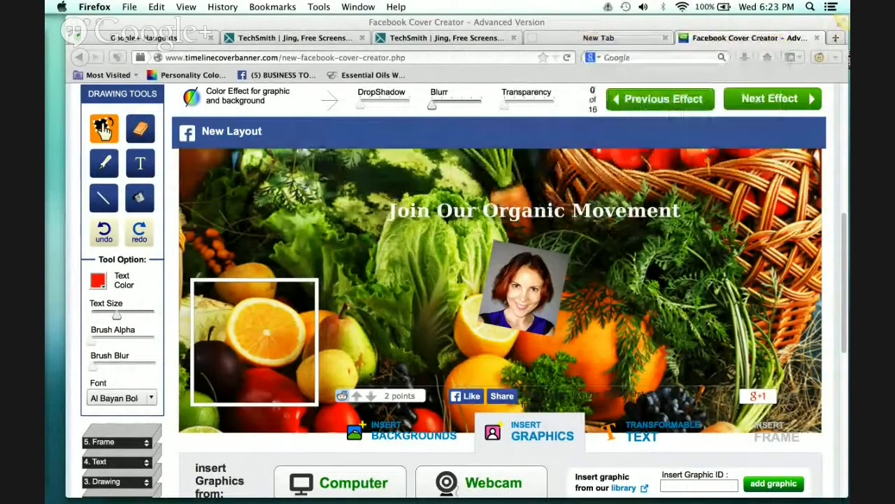
- Open cooltext.com in a new browser tab
key("super+t")
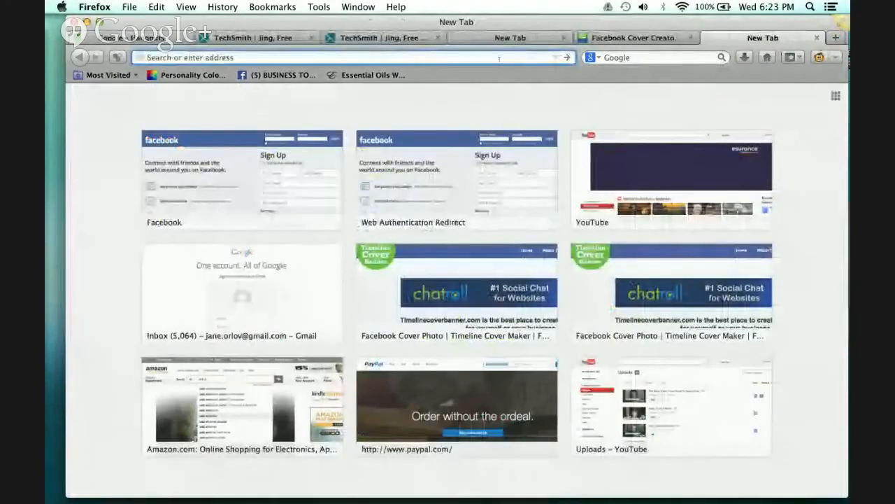
type("www.j")
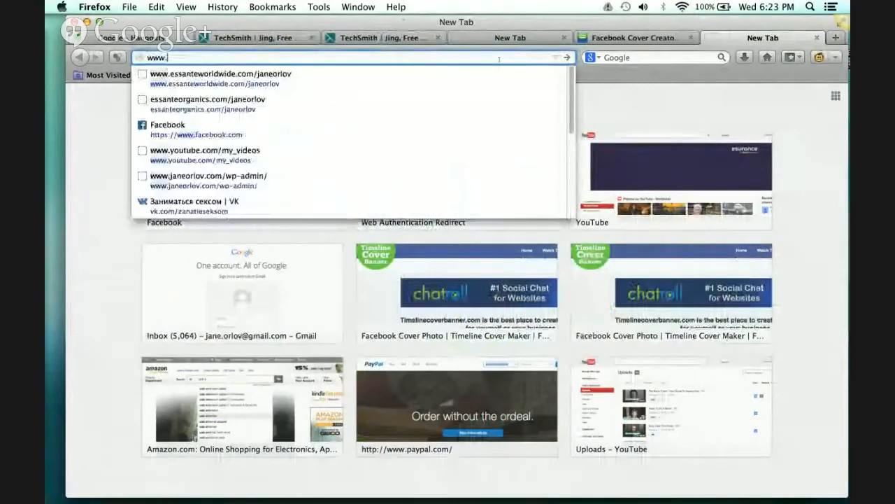
key("BackSpace")
type("cooltext.com/")
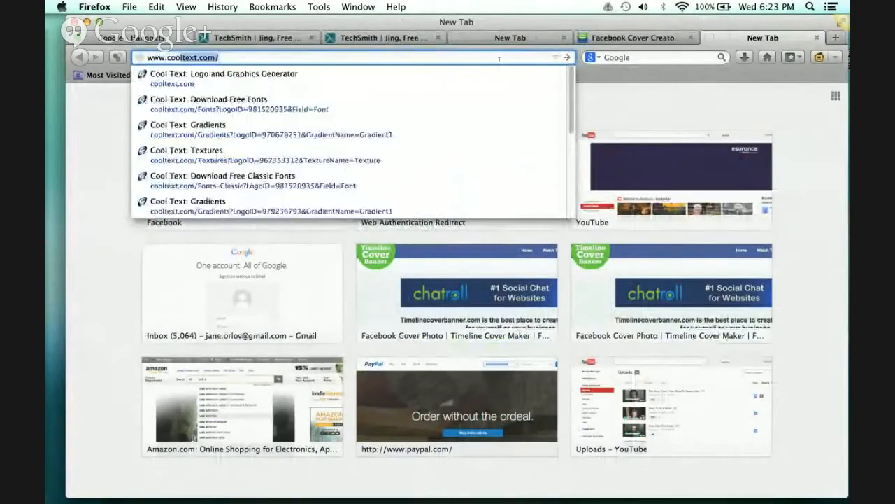
key("Return")
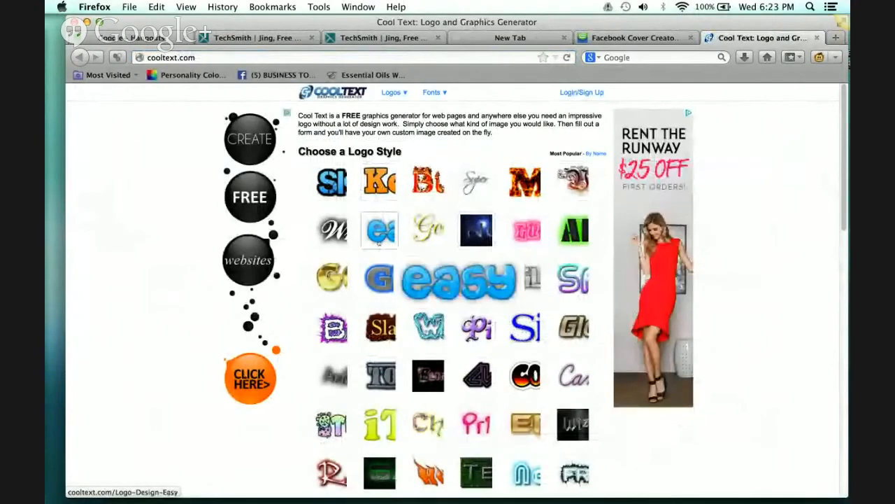
- Browse the available logo styles and open the design page of the Chromium style
scroll(391, 252, "down", 2)
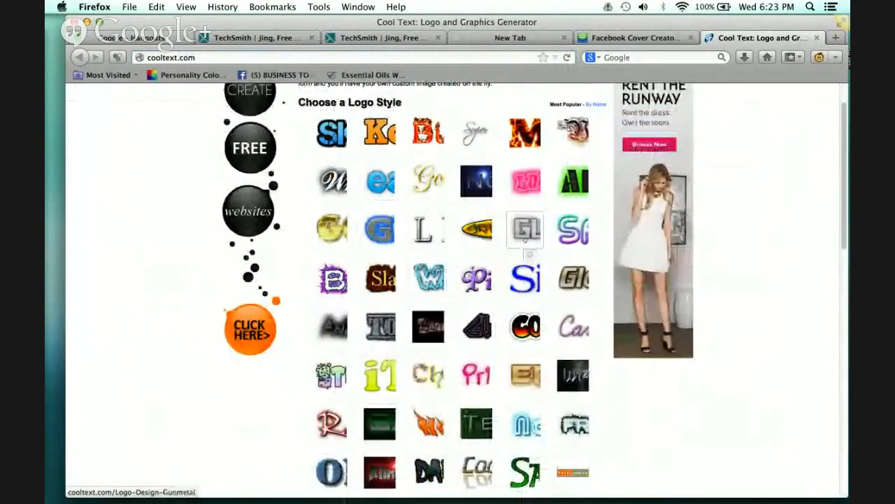
scroll(529, 253, "down", 7)
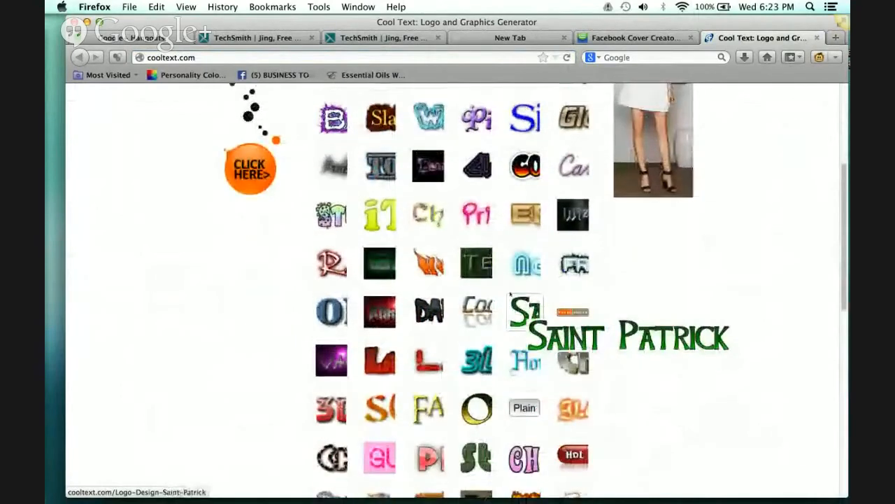
scroll(511, 294, "up", 8)
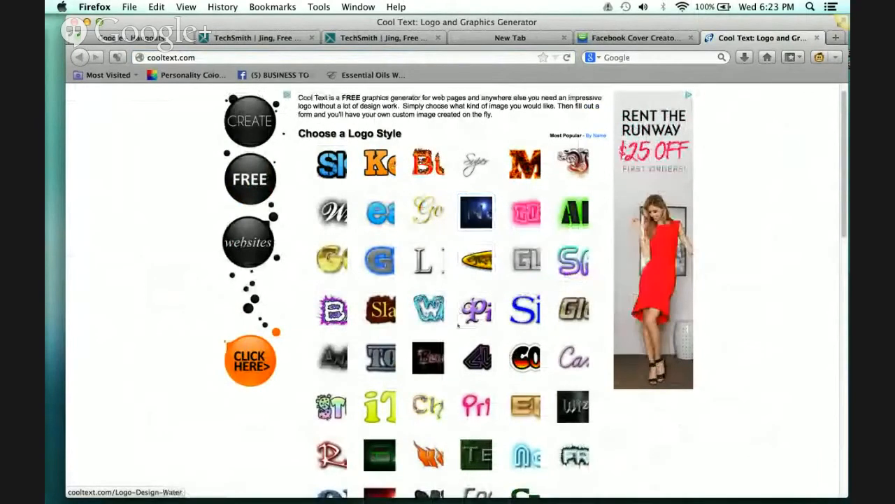
scroll(475, 322, "down", 1)
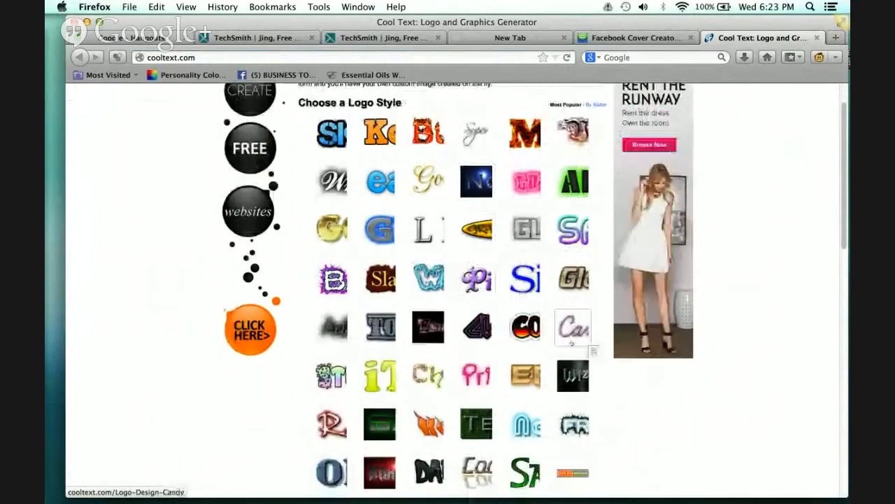
scroll(572, 342, "down", 4)
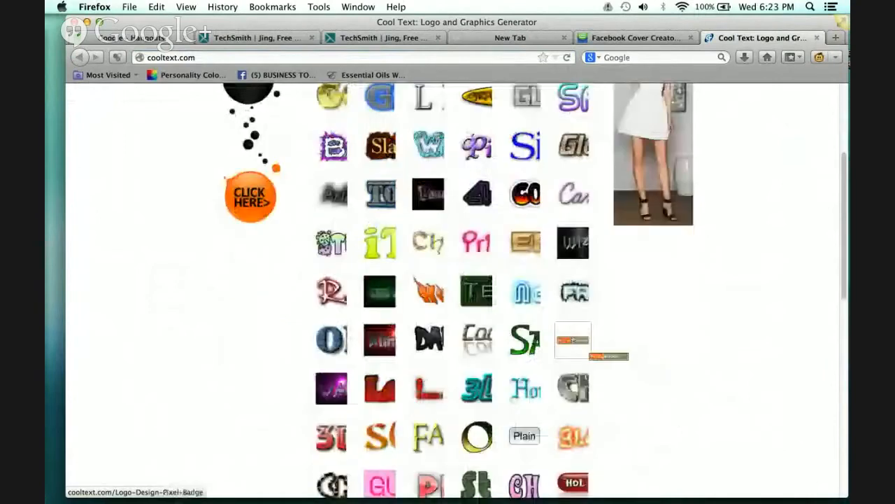
scroll(572, 343, "down", 10)
scroll(529, 264, "up", 9)
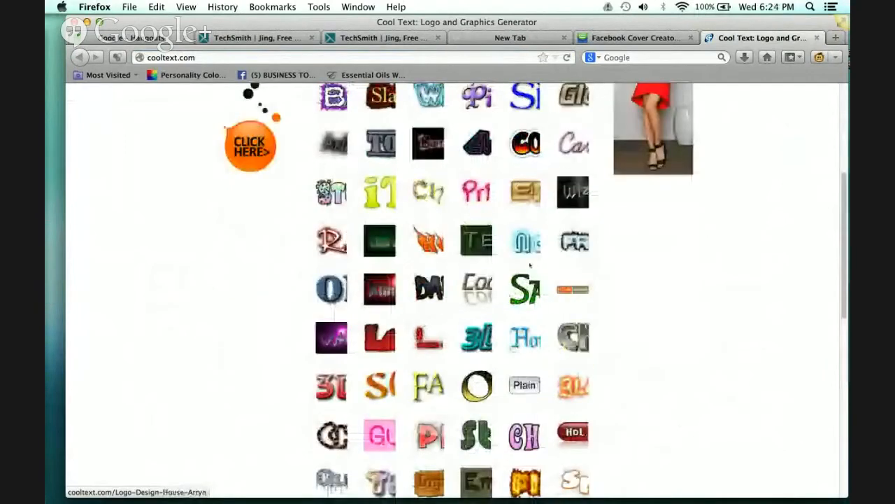
scroll(529, 265, "up", 1)
left_click(428, 223)
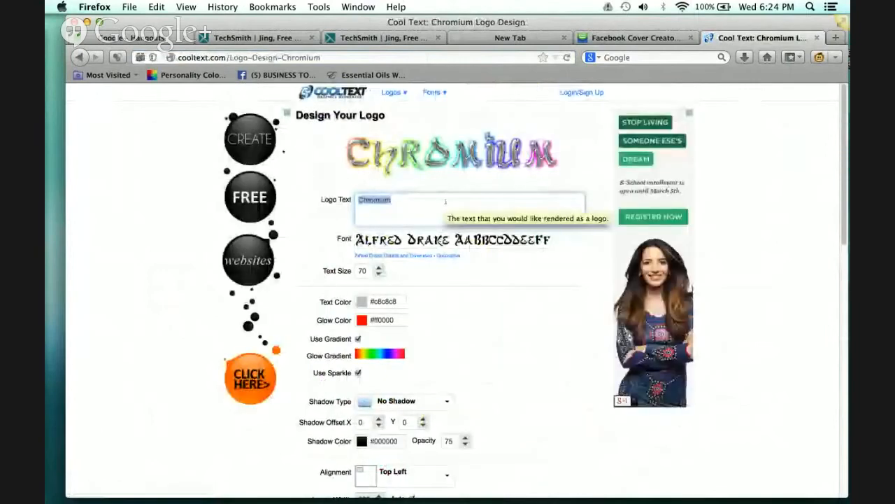
- Set the logo text to "I love Organics" and its font to Devroye from the Classic category
type("I love")
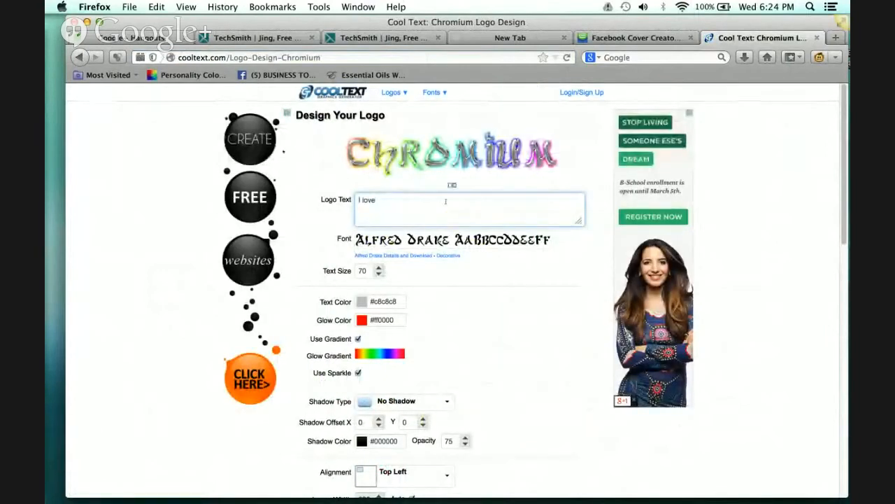
type(" Organics")
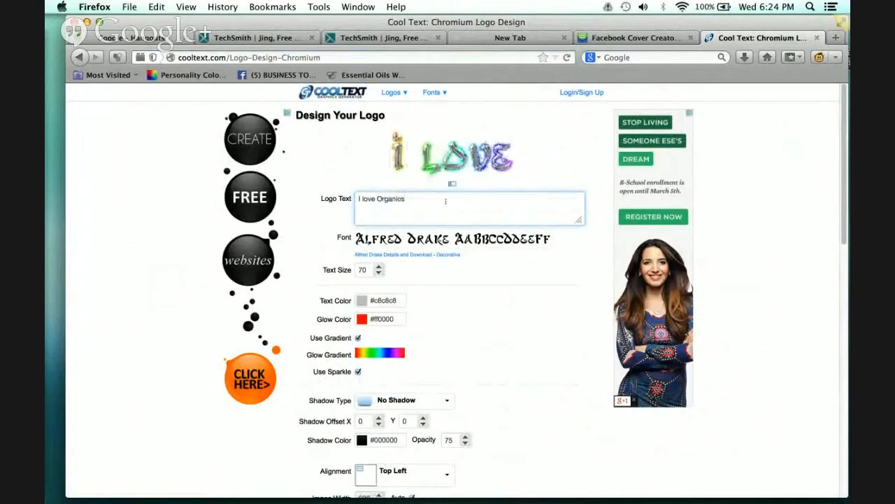
left_click(467, 241)
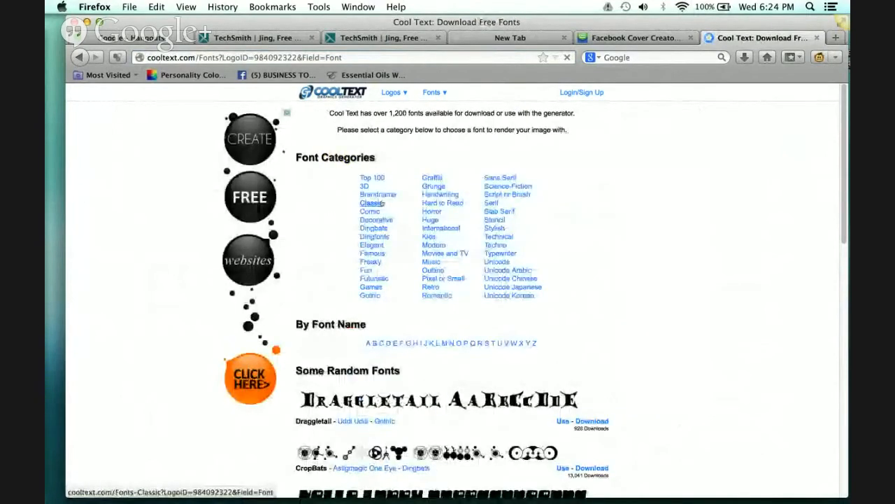
left_click(382, 202)
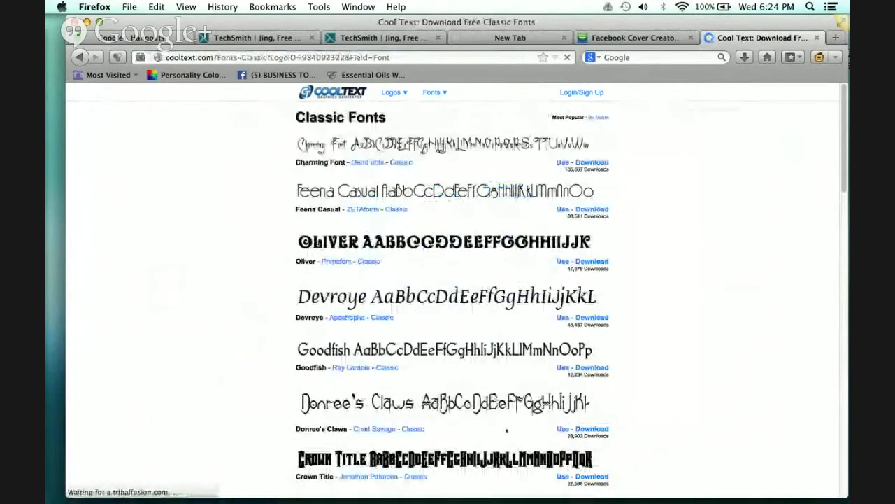
left_click(494, 294)
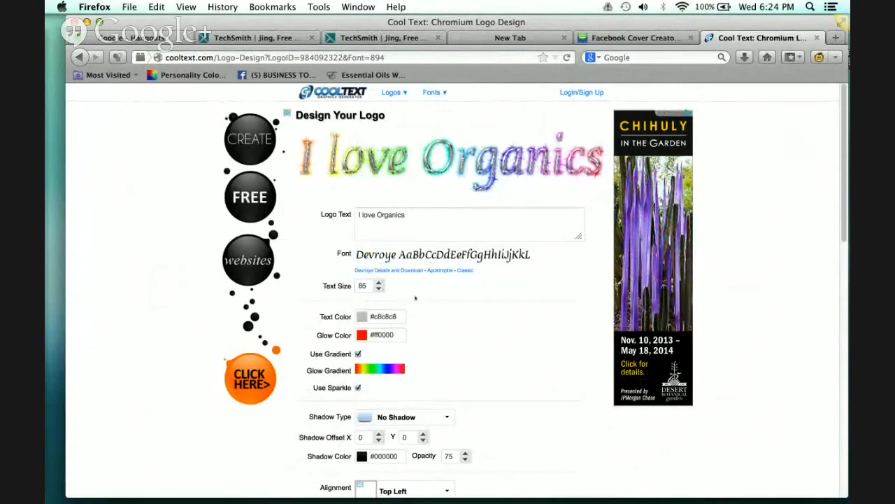
- Create the Chromium logo as a PNG with transparency and save the generated image file to the computer
scroll(415, 296, "down", 2)
scroll(415, 296, "down", 5)
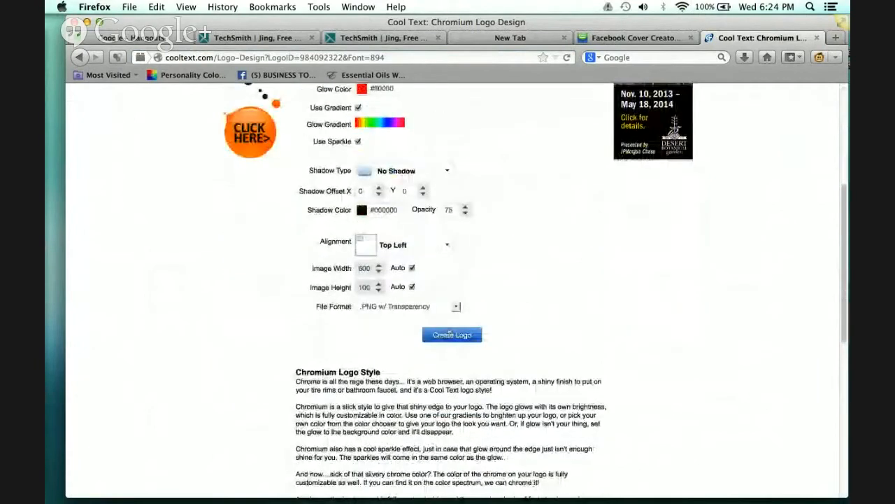
left_click(453, 334)
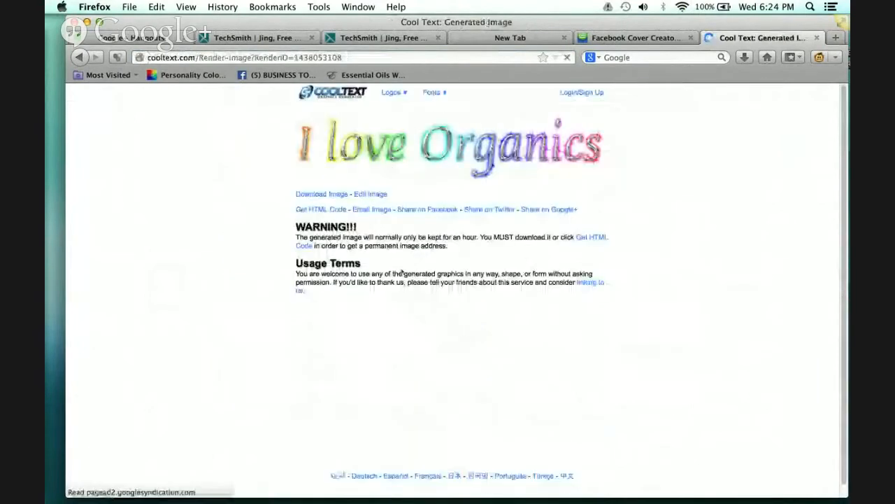
left_click(321, 193)
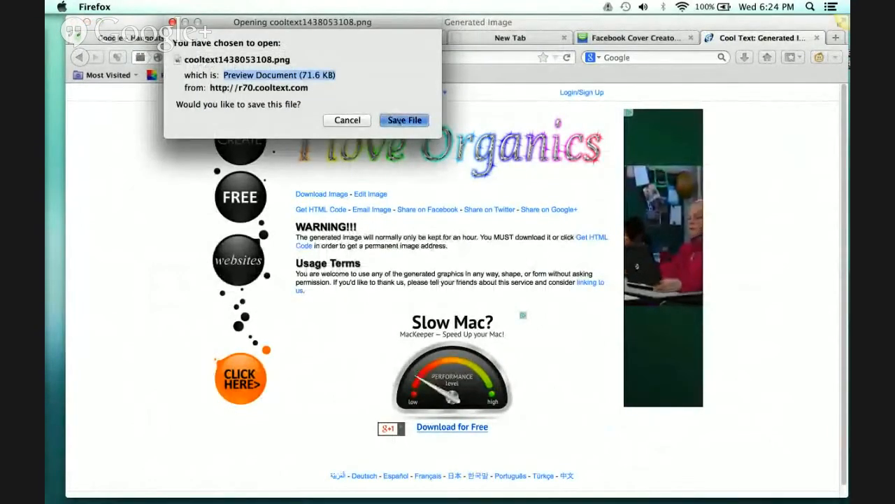
left_click(405, 119)
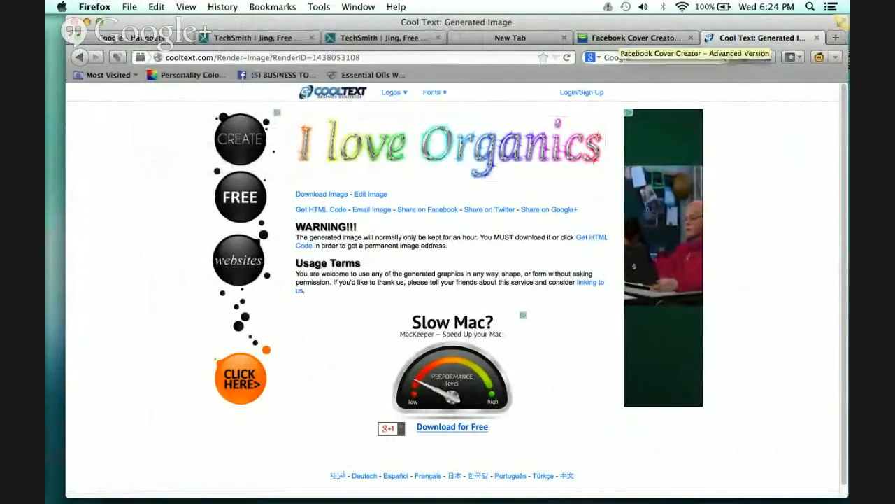
- Return to the Facebook Cover Creator page and open the file chooser for inserting a background from the computer
left_click(635, 38)
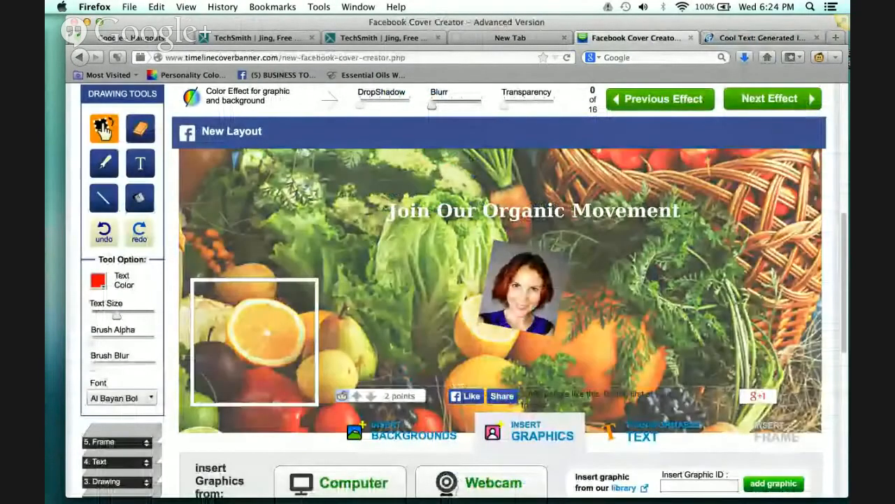
left_click(414, 430)
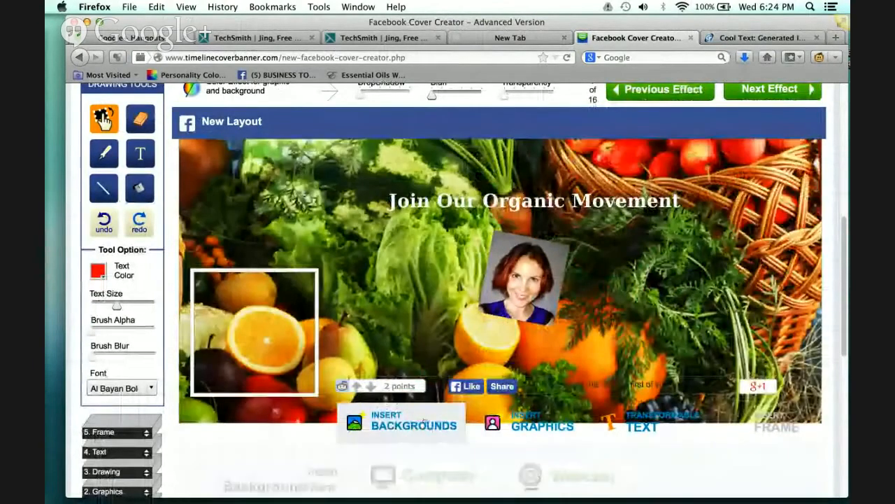
scroll(426, 447, "down", 2)
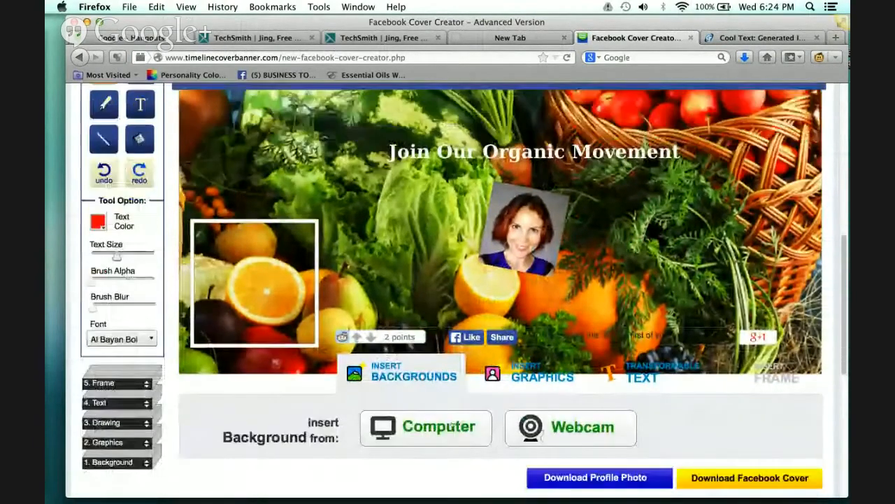
left_click(427, 427)
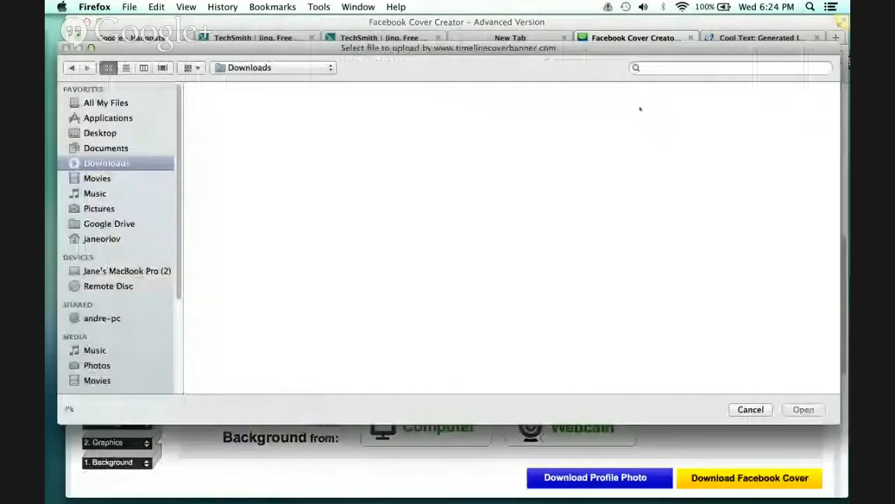
- Search the Mac for "white background jpg" and insert white-background-best.jpg as the cover background
left_click(668, 67)
type("white background")
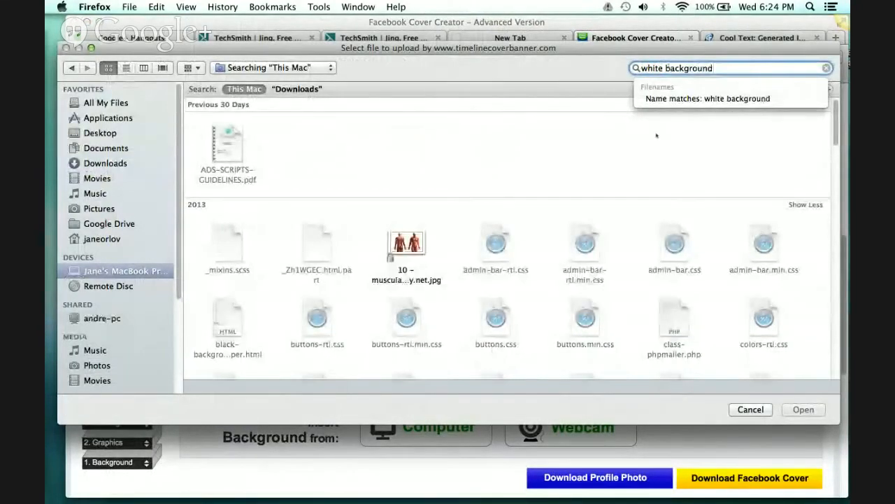
type(" png")
key("BackSpace")
key("BackSpace")
key("BackSpace")
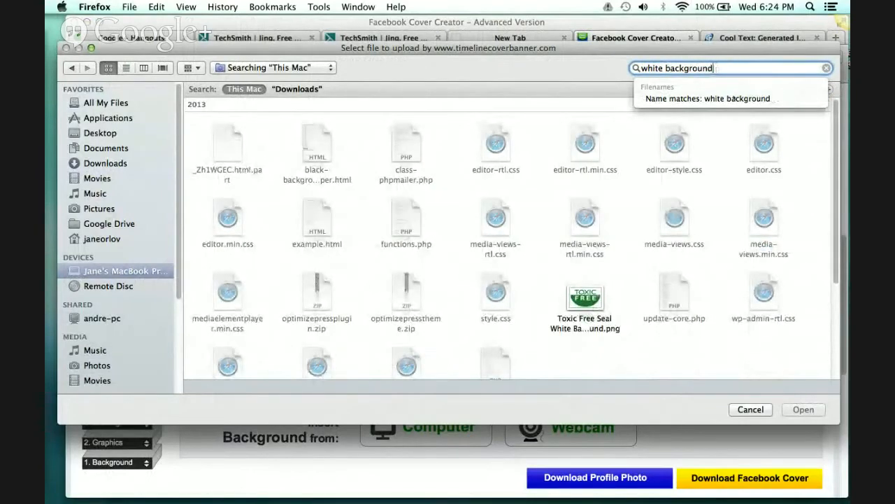
type("jpg")
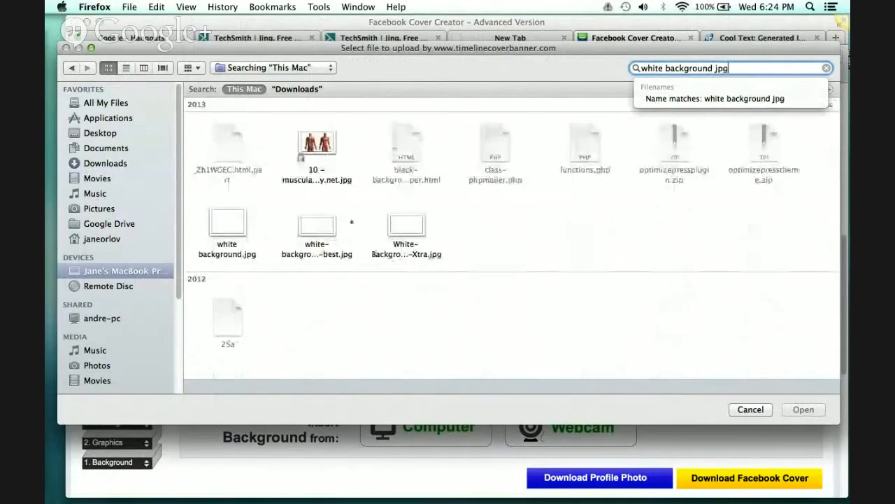
left_click(331, 218)
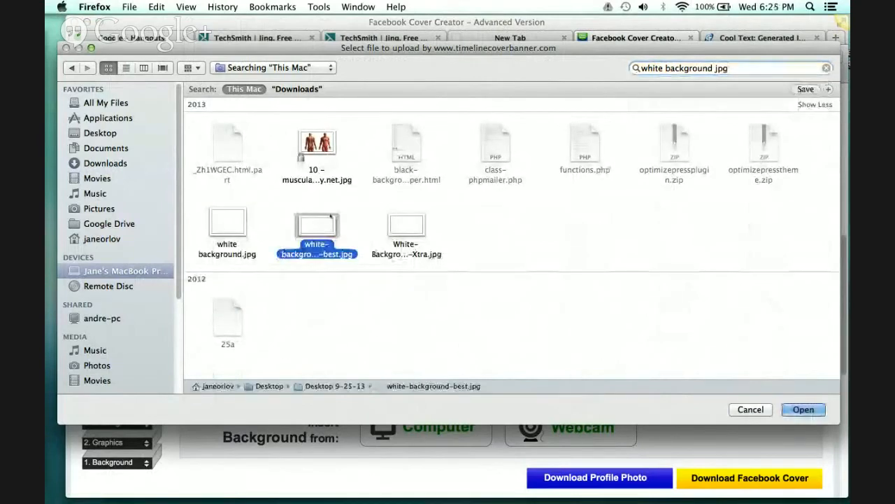
double_click(331, 218)
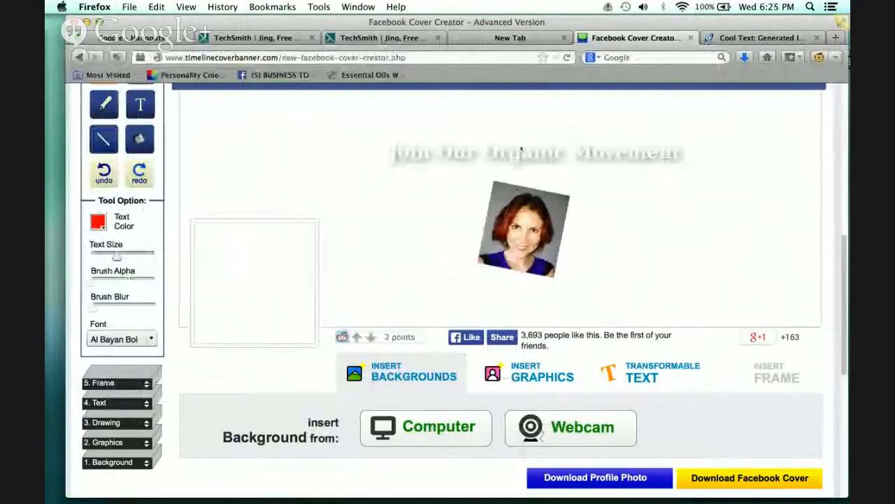
- Move the old headline off the cover, insert the downloaded "I love Organics" logo above the portrait and enlarge it
left_click(427, 428)
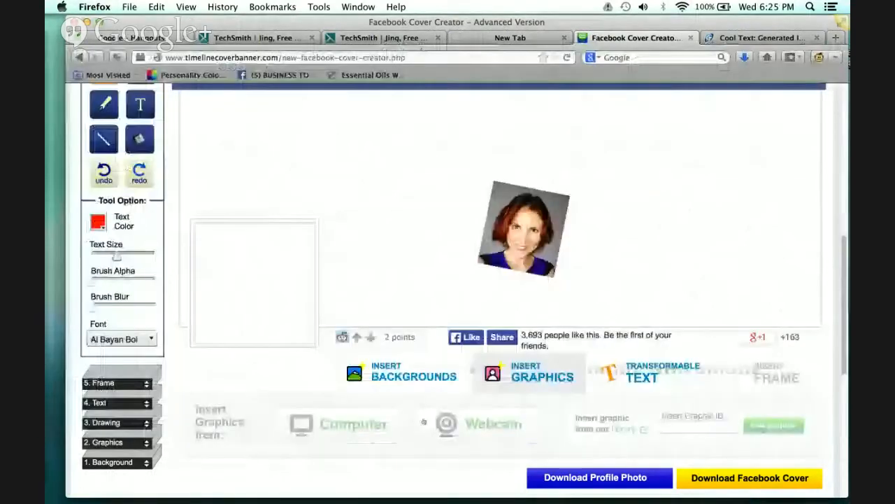
left_click(423, 422)
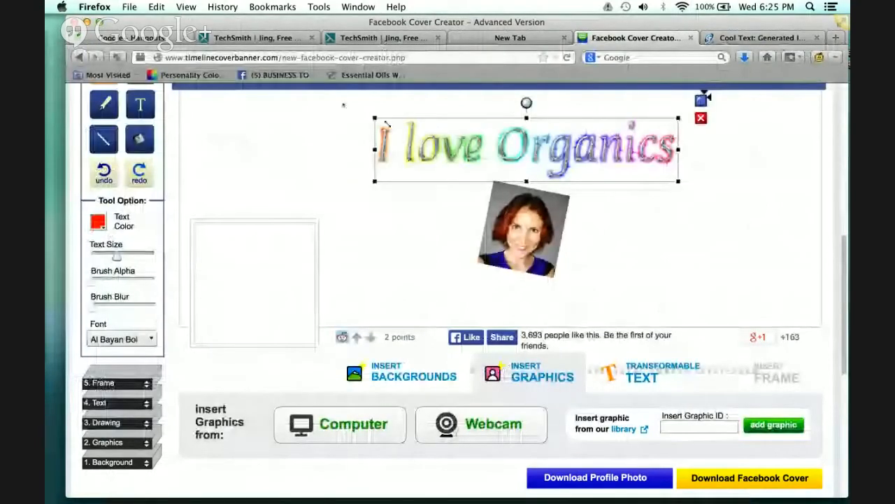
left_click_drag(387, 124, 344, 104)
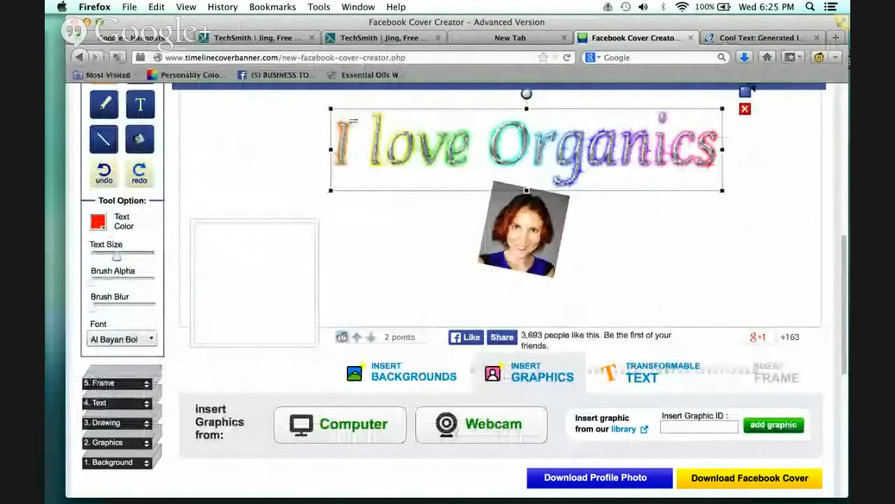
- Shrink the "I love Organics" logo and reposition the portrait photo centred just below it
left_click_drag(524, 231, 504, 226)
left_click(626, 246)
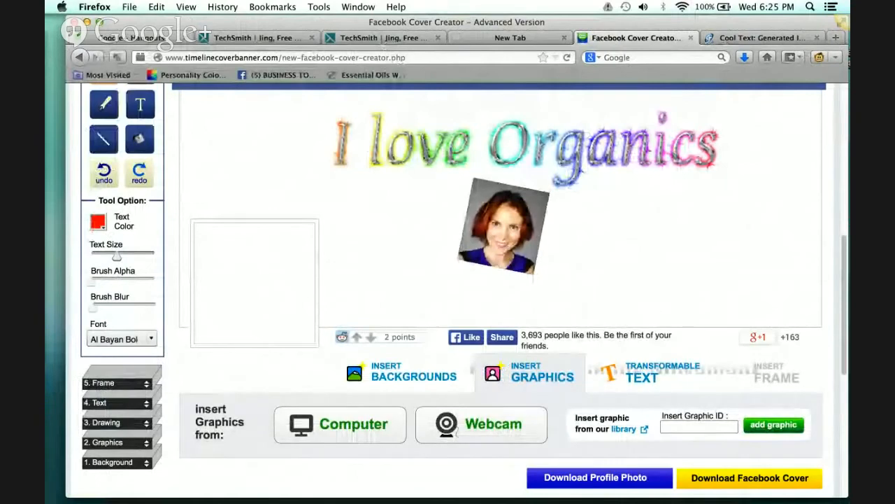
left_click(365, 126)
left_click_drag(331, 107, 357, 117)
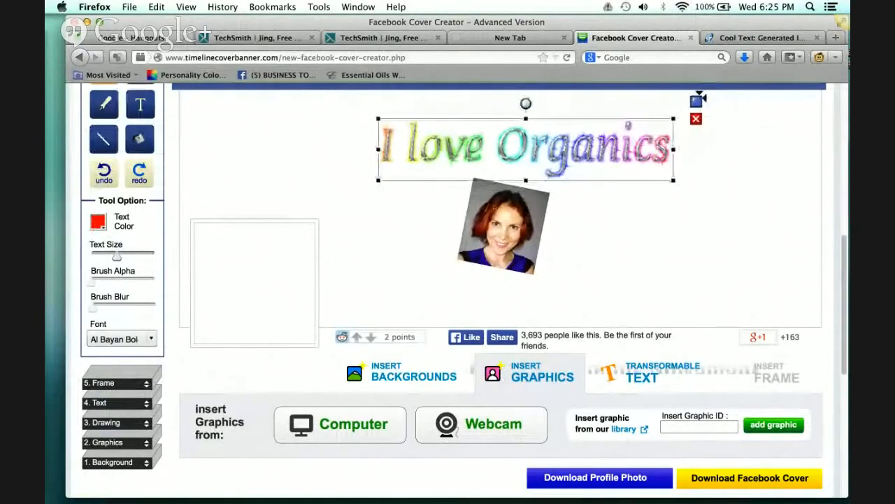
left_click_drag(504, 225, 520, 234)
left_click(802, 35)
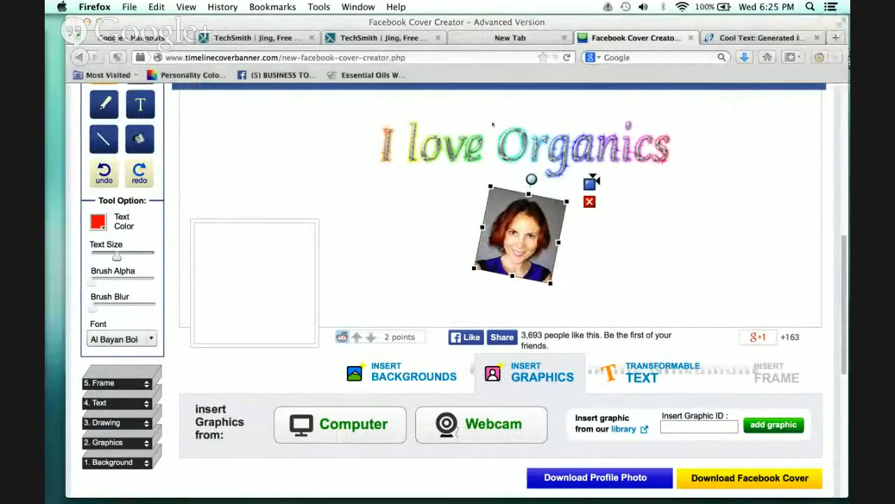
left_click_drag(371, 112, 689, 293)
left_click(470, 306)
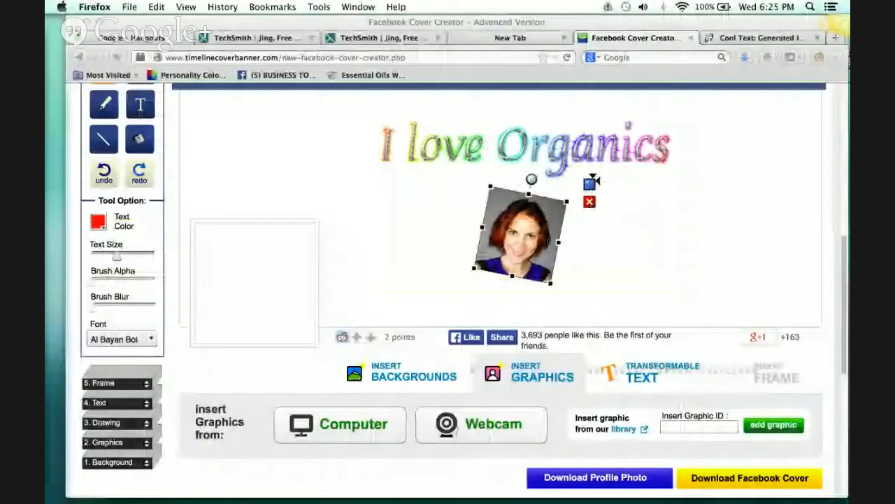
- Deselect the portrait, frame the area around the logo and portrait in Jing at about 1030 x 585 pixels, and cancel the capture
left_click(644, 245)
mouse_move(836, 29)
left_click(794, 30)
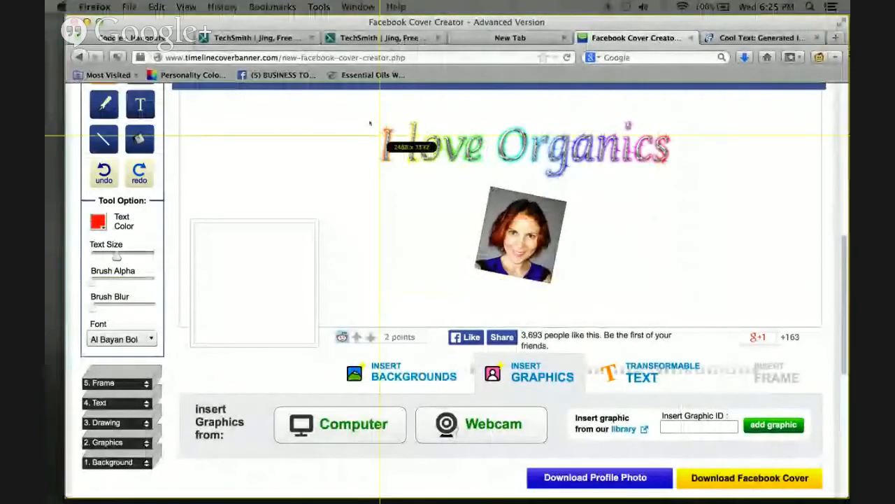
left_click_drag(369, 110, 693, 294)
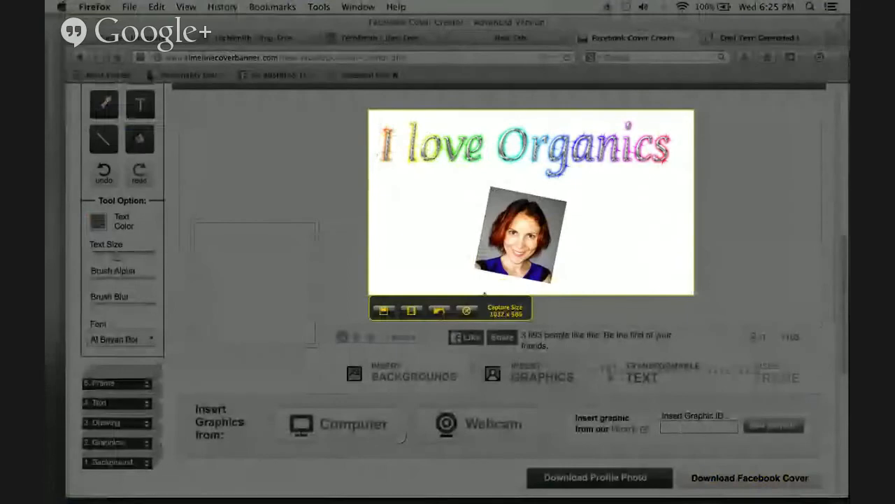
left_click(467, 311)
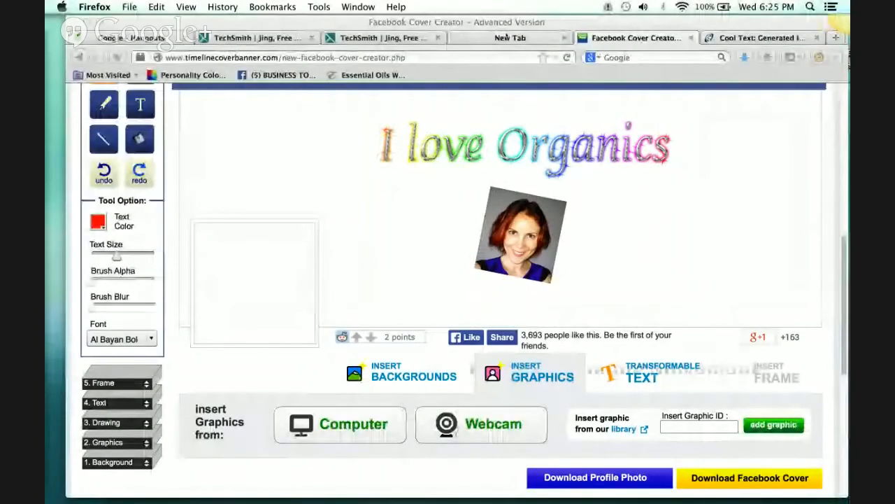
- Return to the Google+ Hangouts tab and stop sharing the screen
left_click(761, 38)
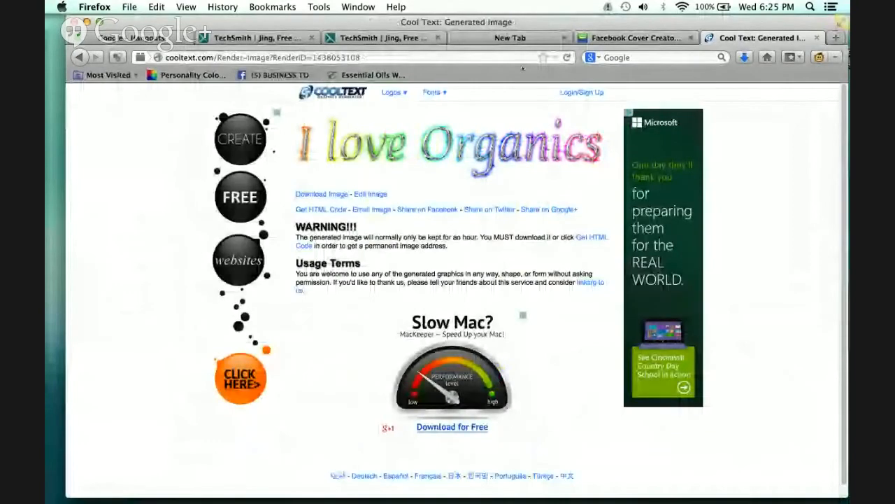
left_click(635, 38)
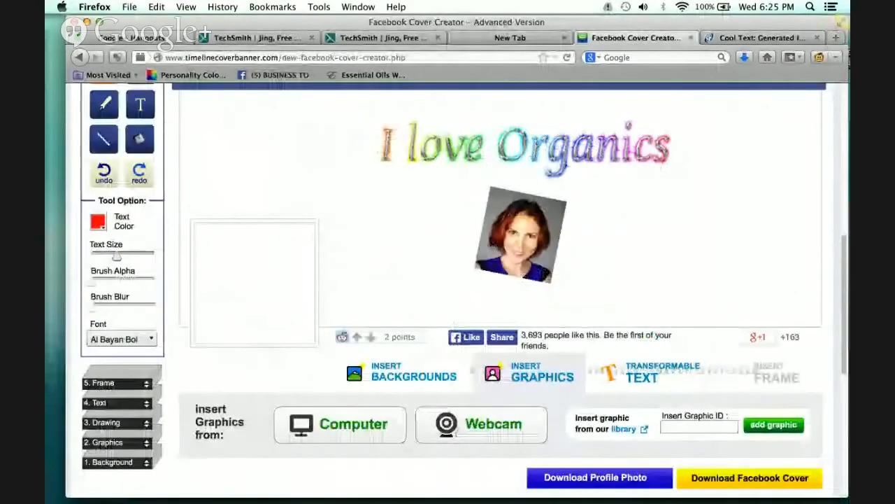
left_click(395, 41)
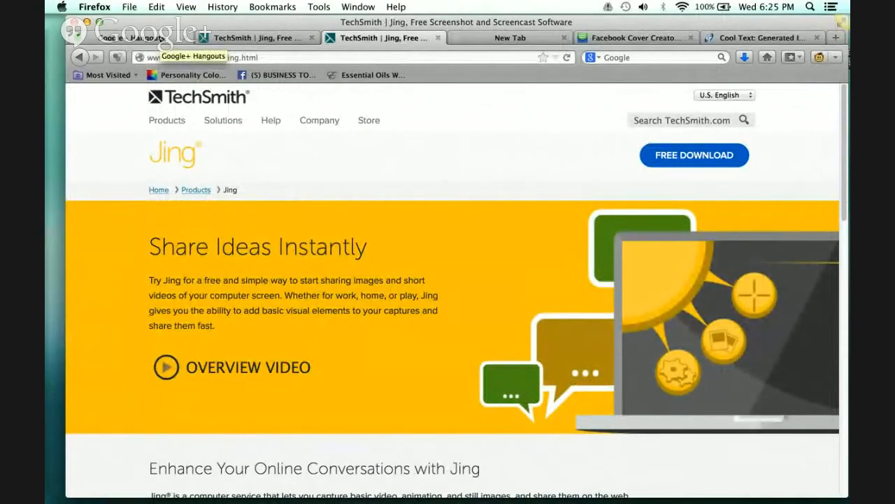
left_click(157, 39)
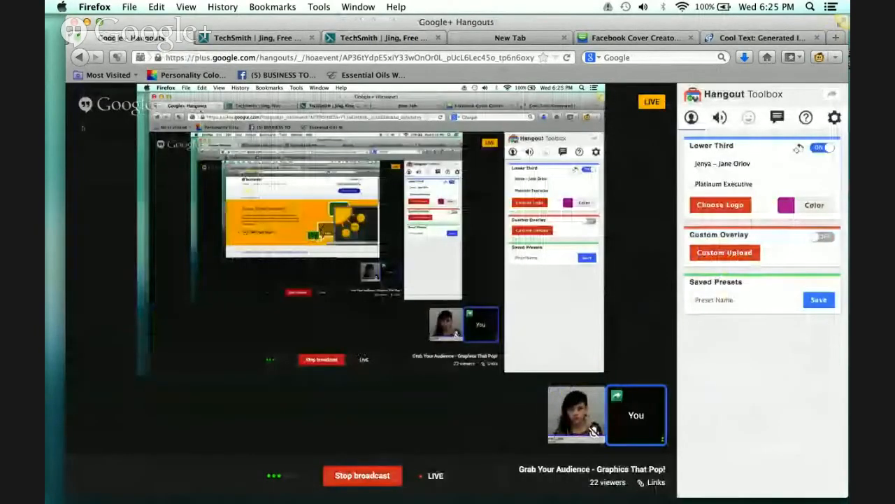
left_click(82, 164)
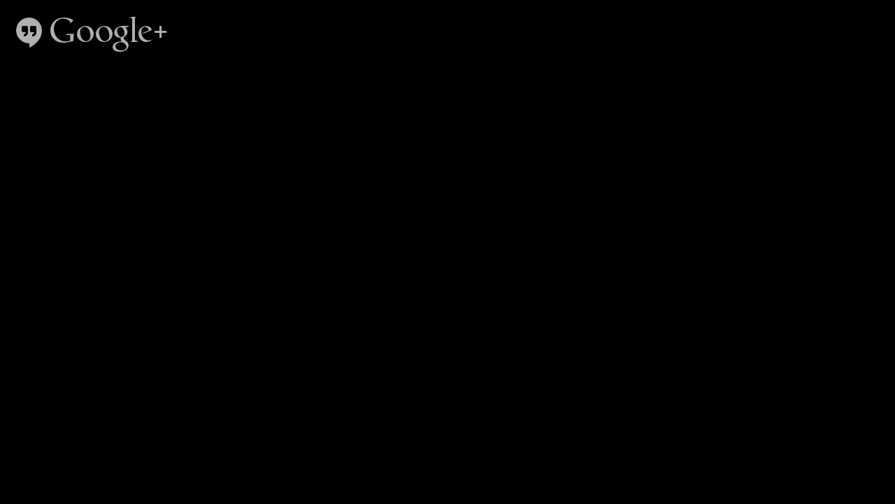